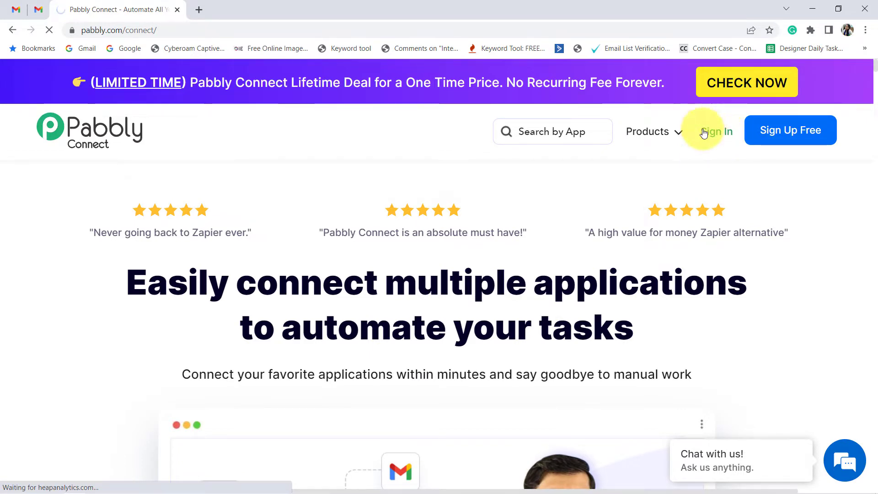
Step: Sign in to the Pabbly account and access the Pabbly Connect dashboard
left_click(707, 145)
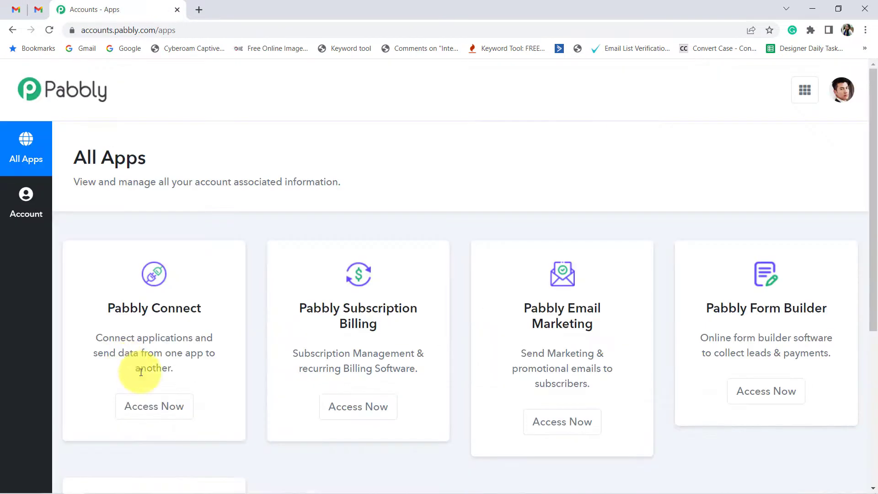
left_click(147, 406)
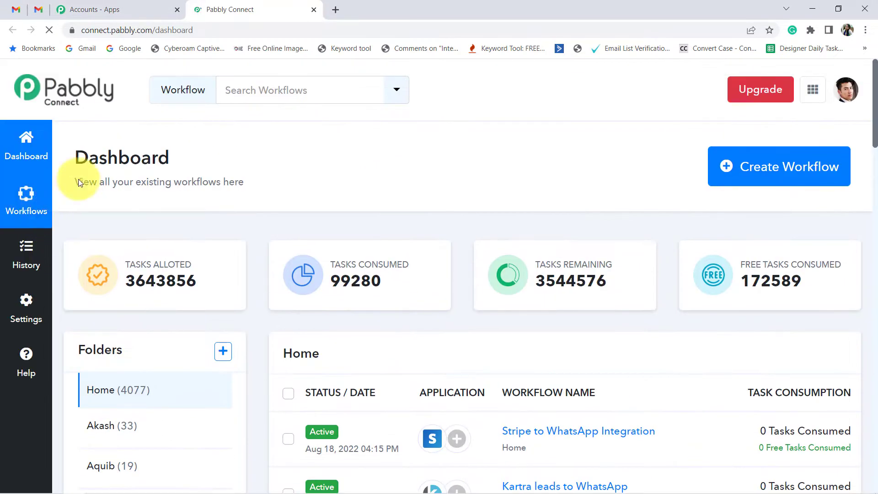
double_click(98, 157)
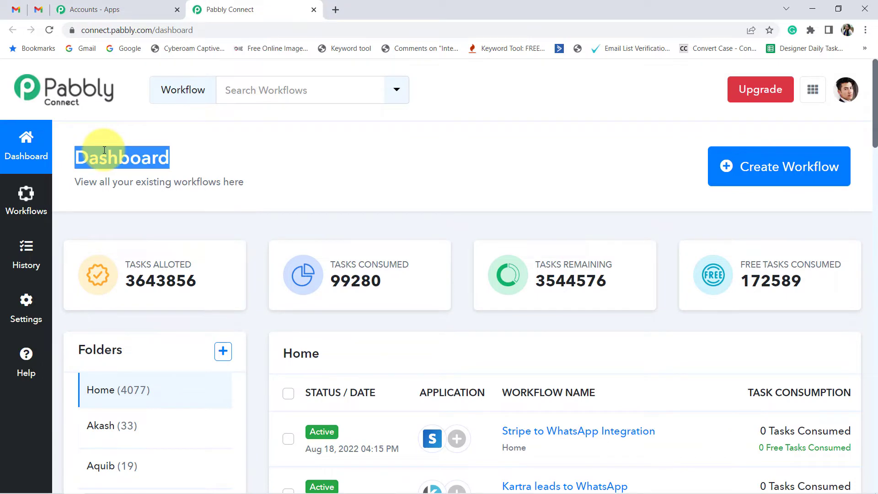
Step: Create a workflow named "Get Notified on WhatsApp when Payout is Released from Stripe Automatically"
left_click(779, 167)
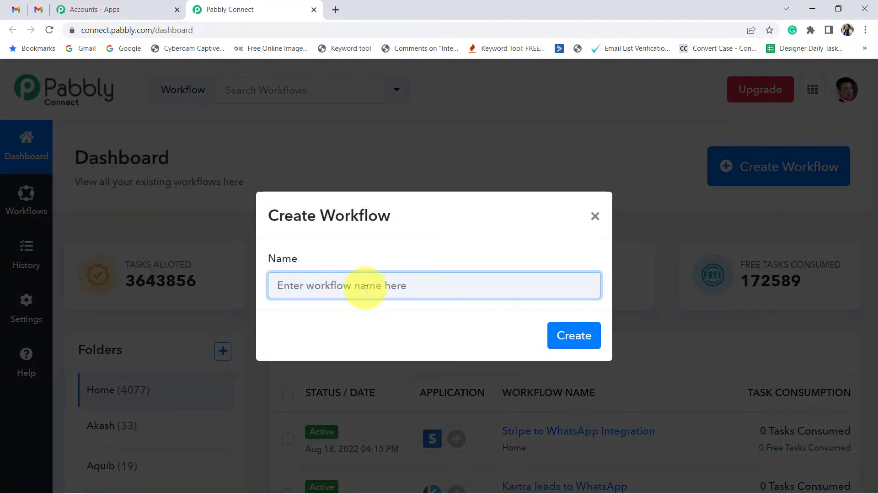
type("Get Notfied on WhatsApp when Payout is Released Automatically")
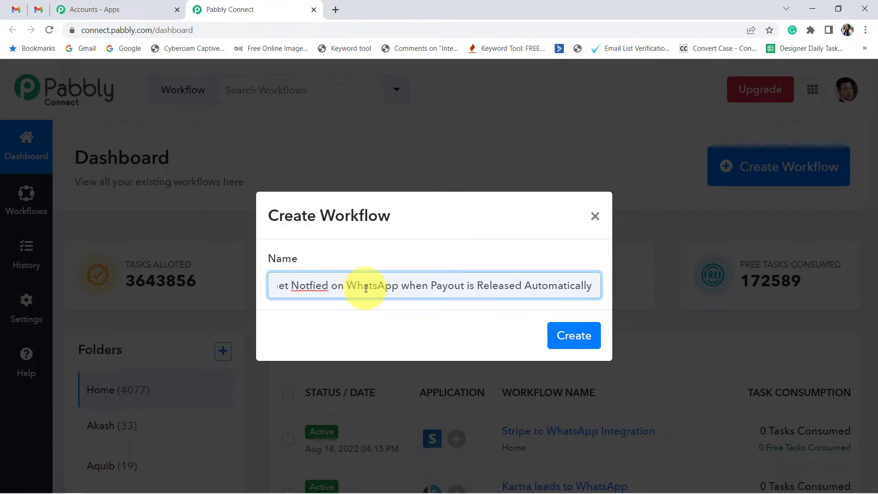
left_click_drag(366, 288, 243, 290)
left_click(320, 280)
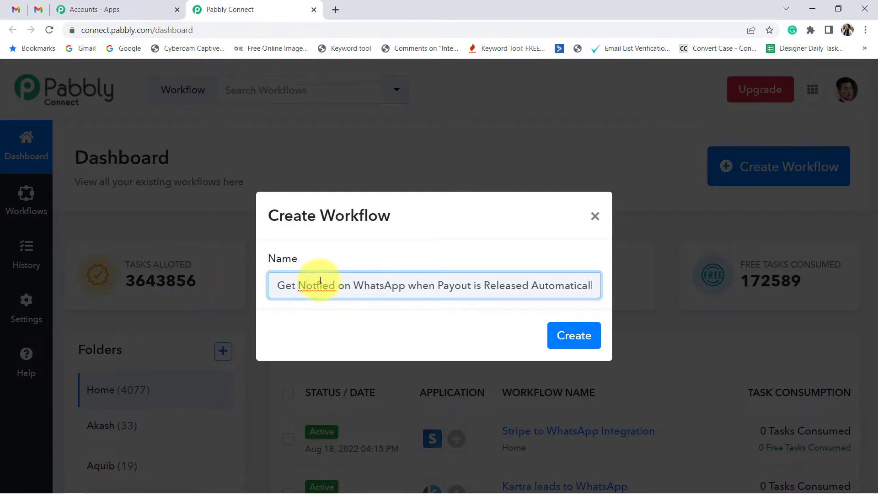
type("i")
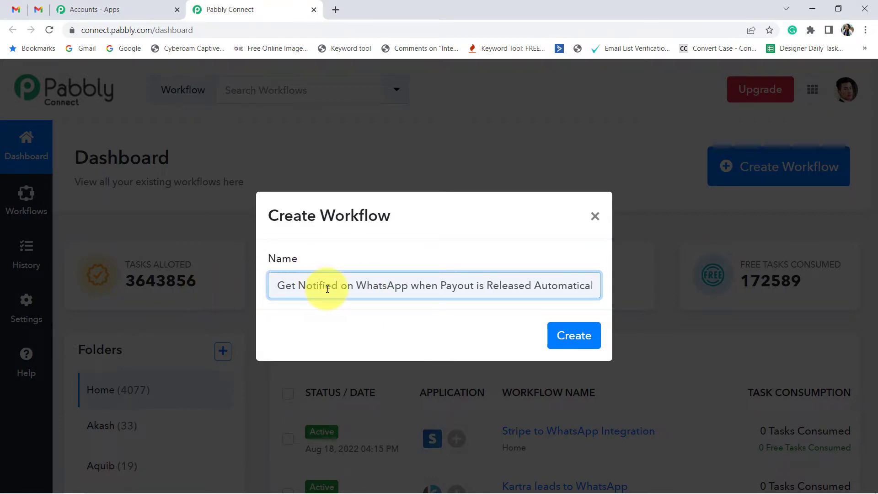
left_click_drag(339, 285, 637, 294)
left_click(435, 284)
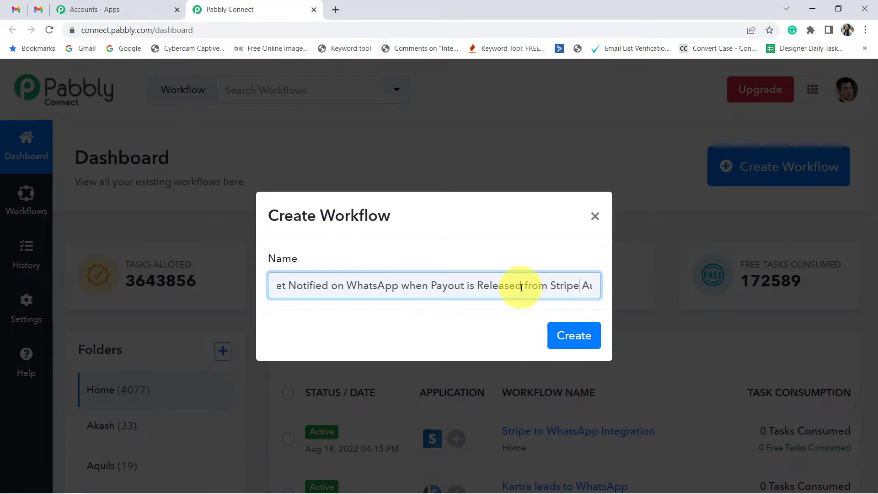
left_click(575, 336)
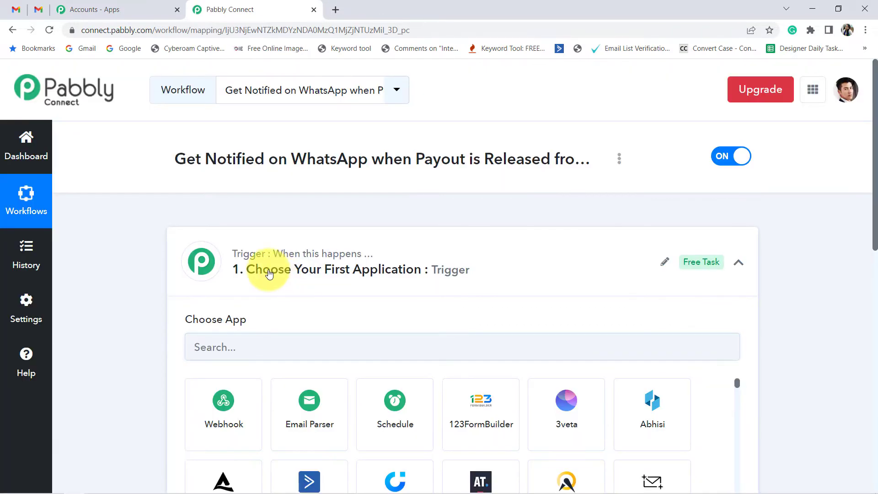
left_click(269, 273)
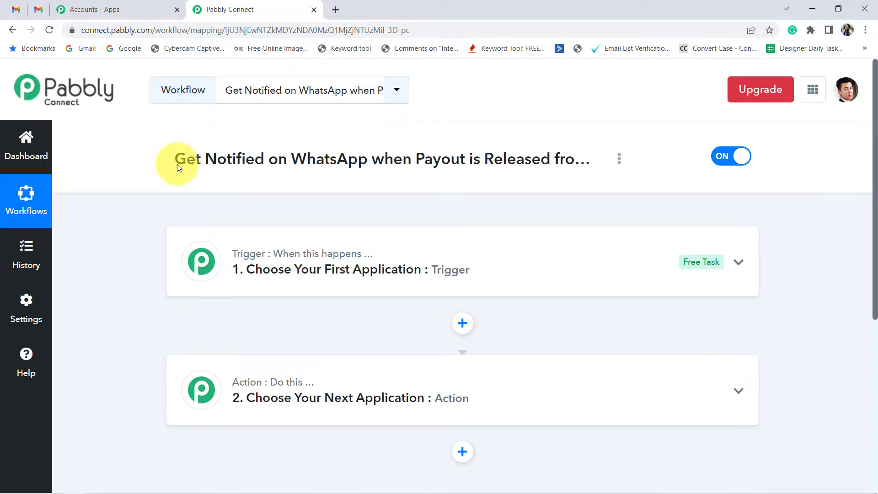
left_click_drag(177, 163, 484, 176)
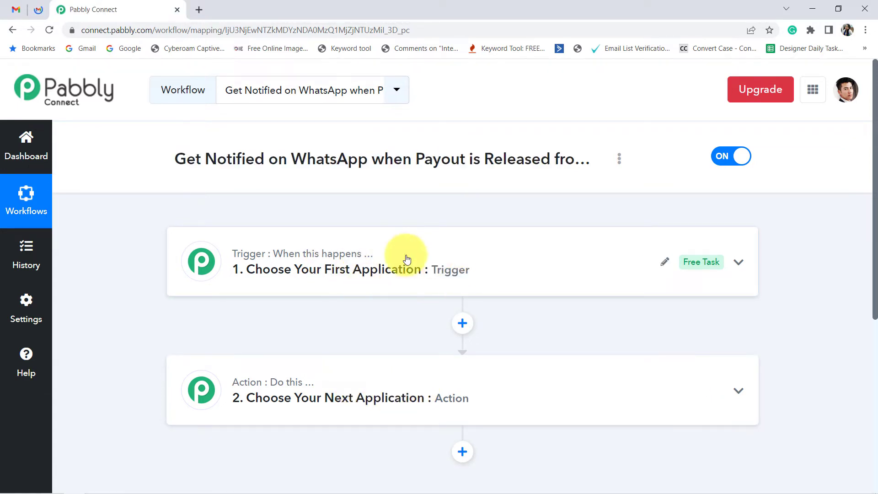
Step: Switch to Gmail, open the forwarded Stripe payout email and examine its subject line
left_click(46, 13)
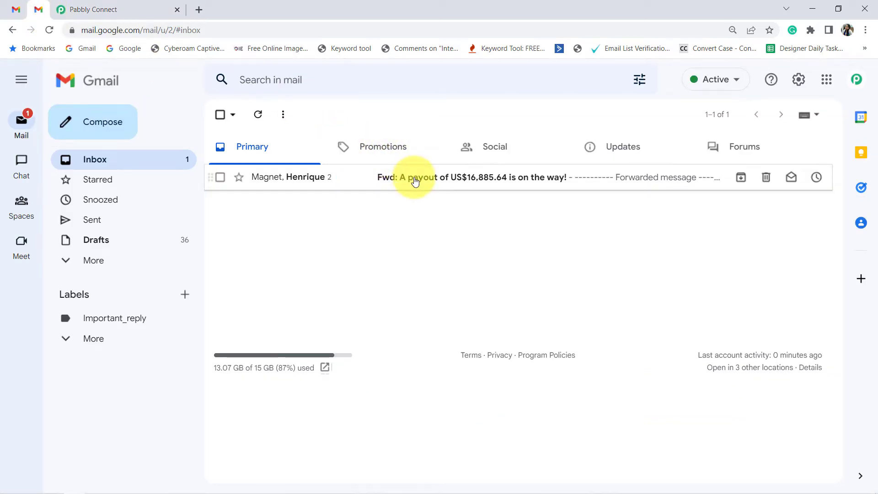
left_click(416, 181)
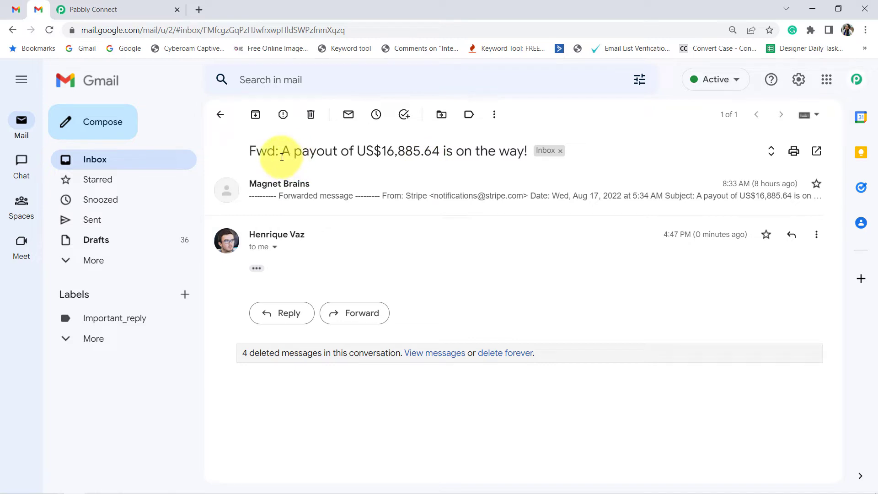
left_click_drag(285, 150, 524, 145)
left_click(316, 147)
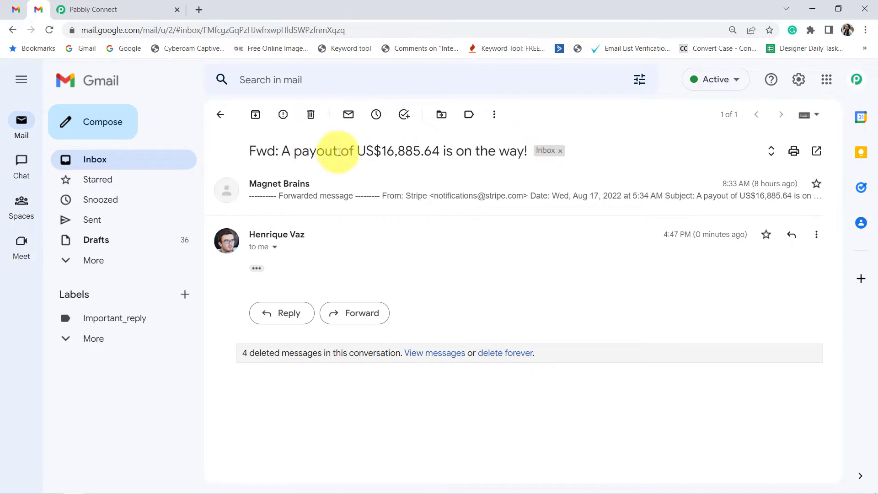
left_click_drag(372, 152, 514, 151)
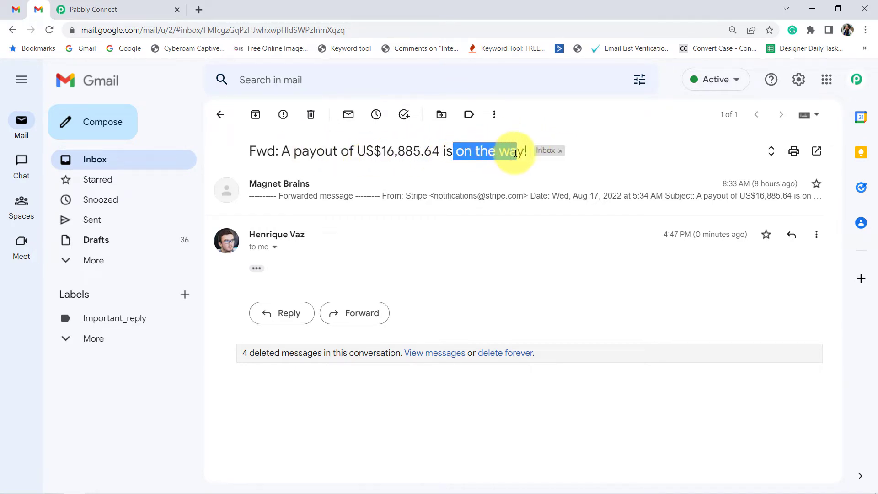
left_click_drag(281, 151, 475, 149)
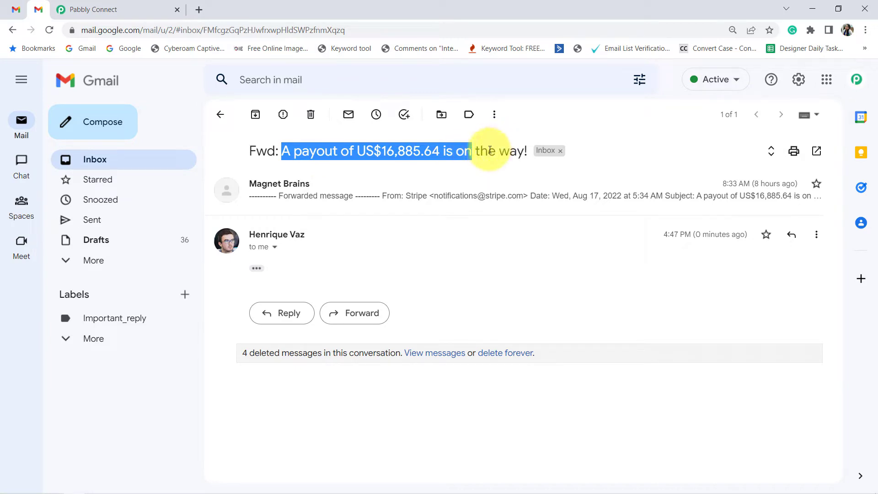
left_click(489, 150)
Step: Return to Pabbly Connect and choose Email Parser as the workflow's trigger application
left_click(142, 9)
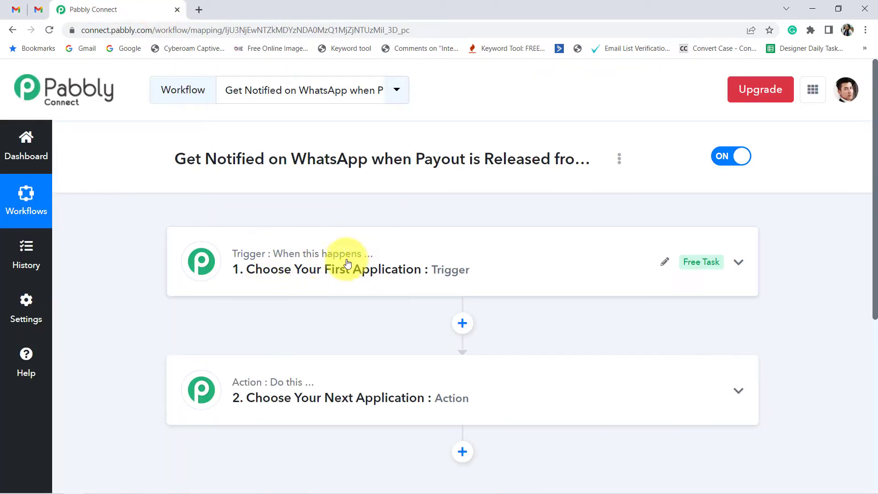
left_click(302, 278)
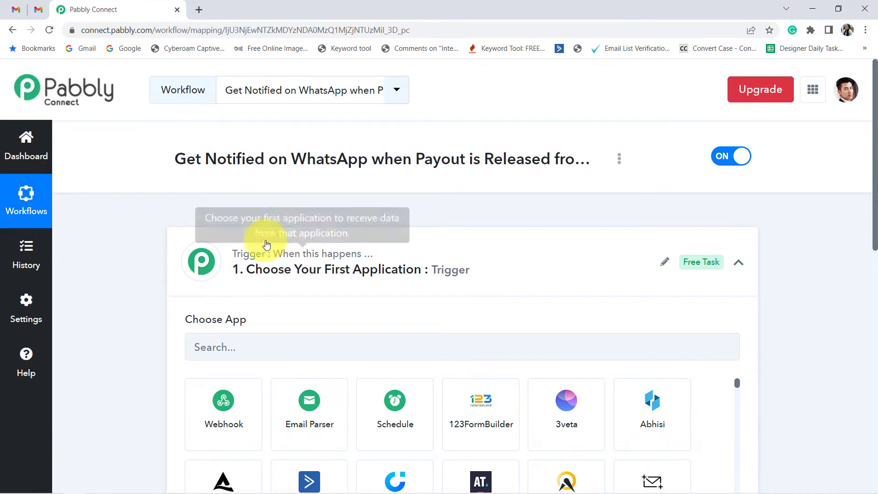
left_click(45, 9)
left_click(87, 9)
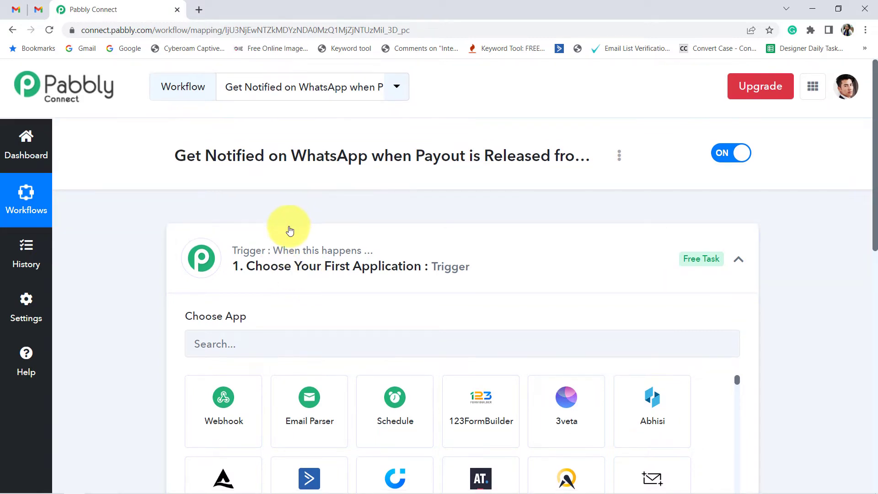
scroll(290, 222, "down", 1)
left_click(216, 282)
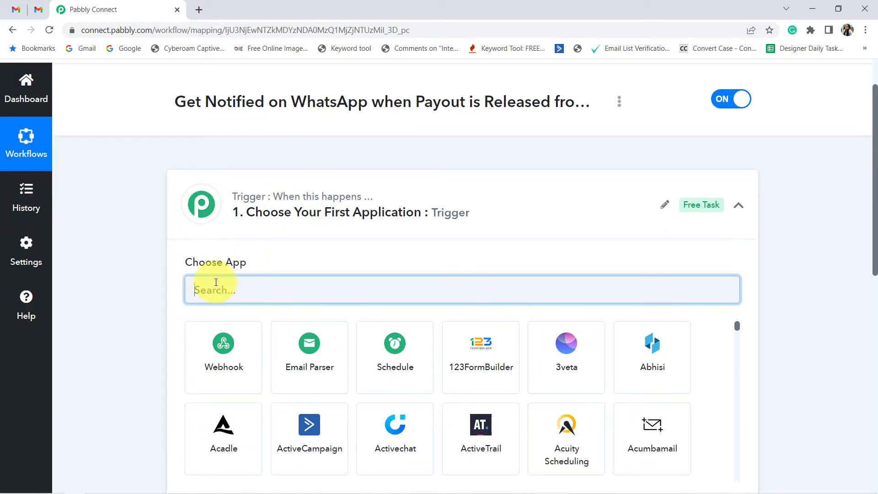
type("email")
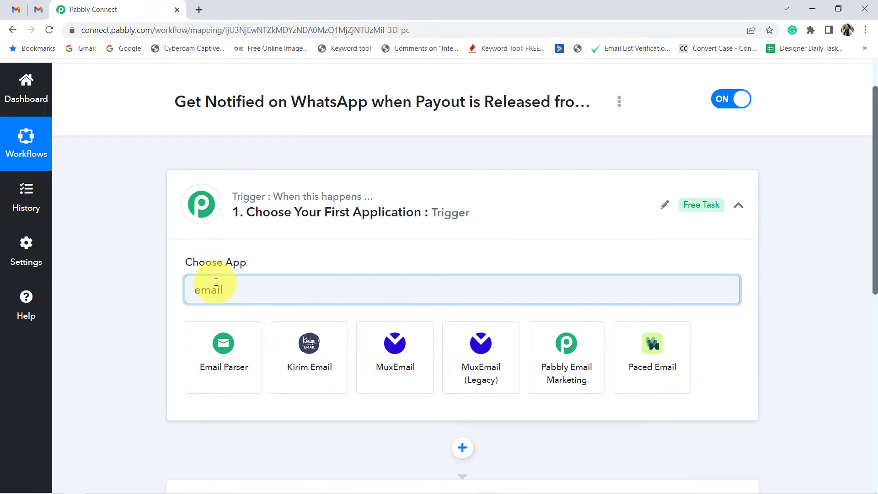
left_click(235, 359)
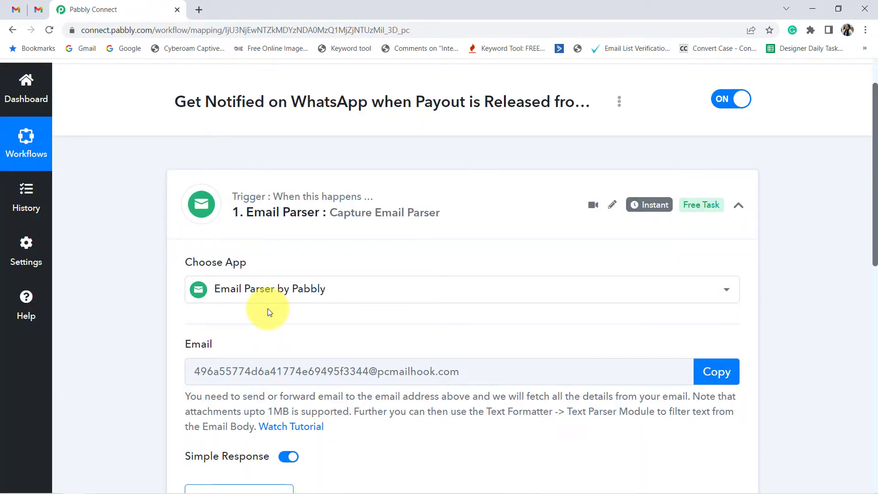
Step: Copy the Email Parser trigger's generated email address and read the forwarding instructions beneath it
scroll(268, 308, "down", 1)
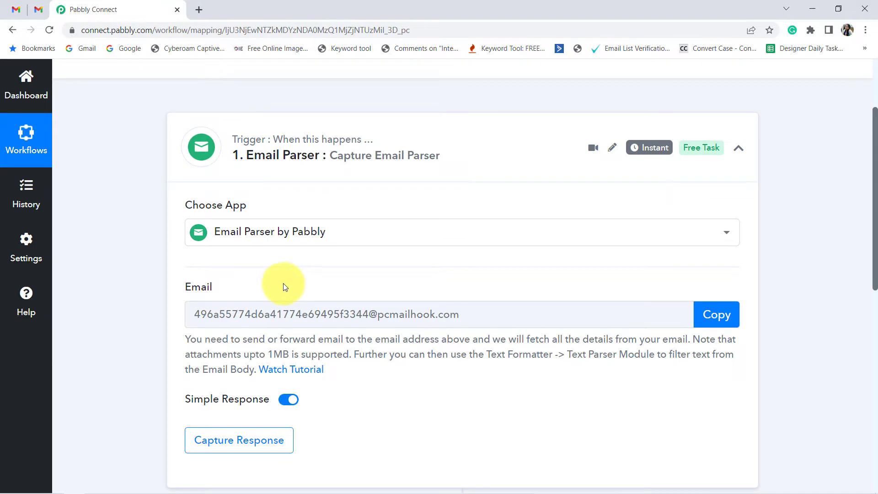
left_click_drag(185, 288, 222, 289)
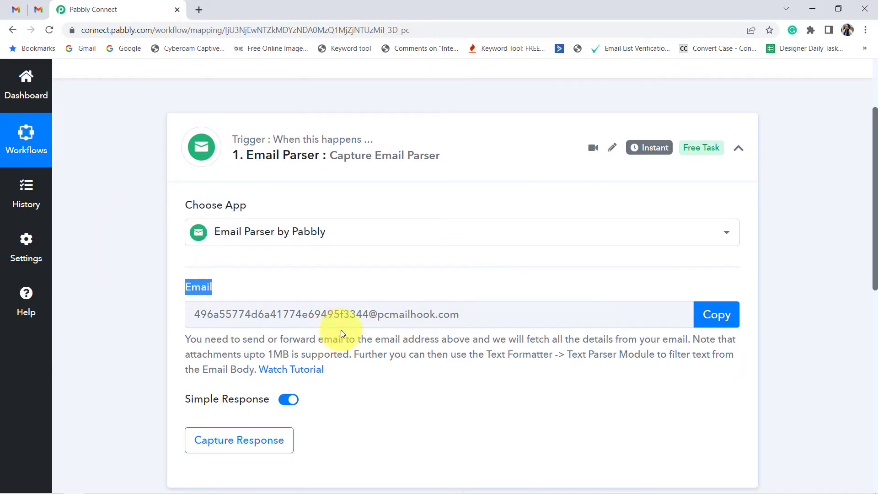
left_click(718, 315)
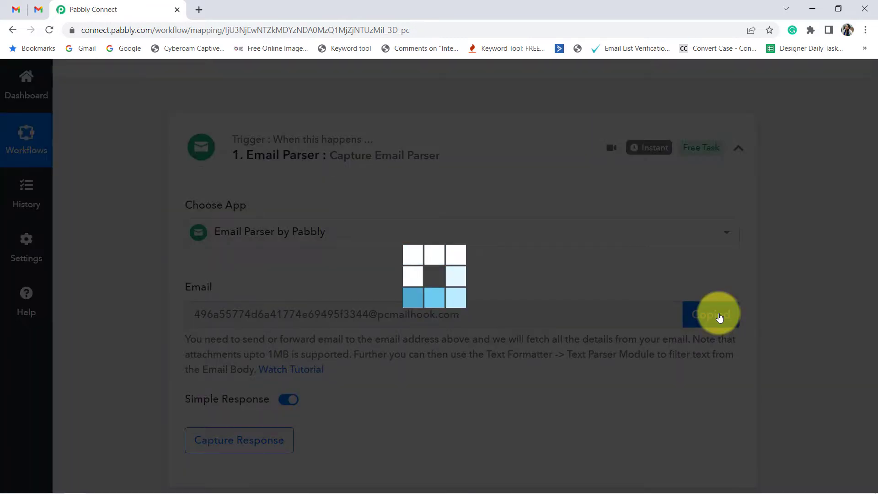
scroll(234, 251, "down", 3)
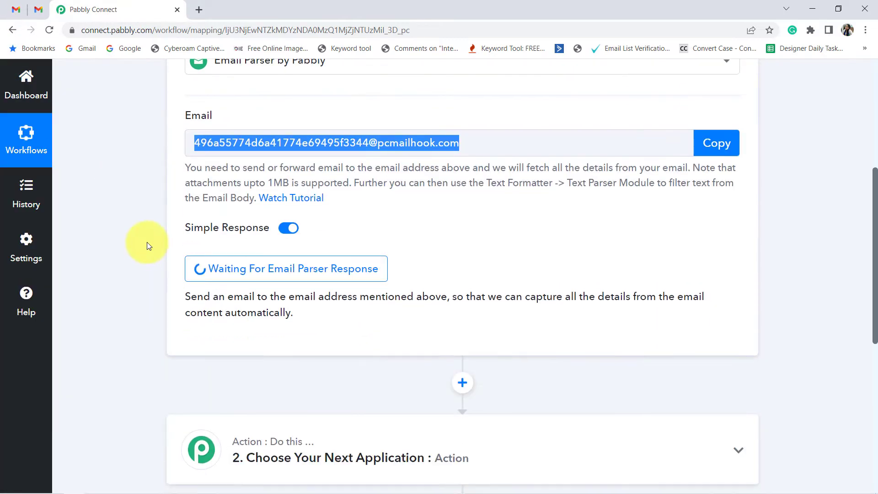
left_click_drag(190, 165, 347, 199)
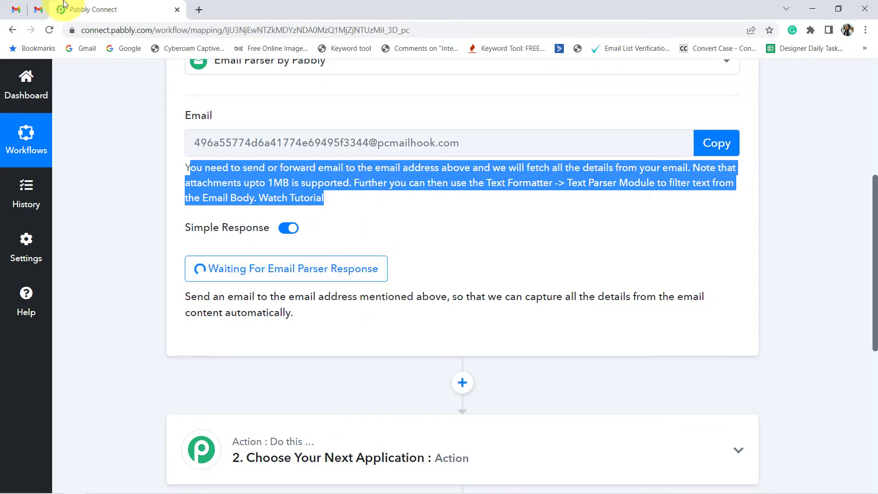
Step: Switch to Gmail and open its Forwarding and POP/IMAP settings
left_click(39, 11)
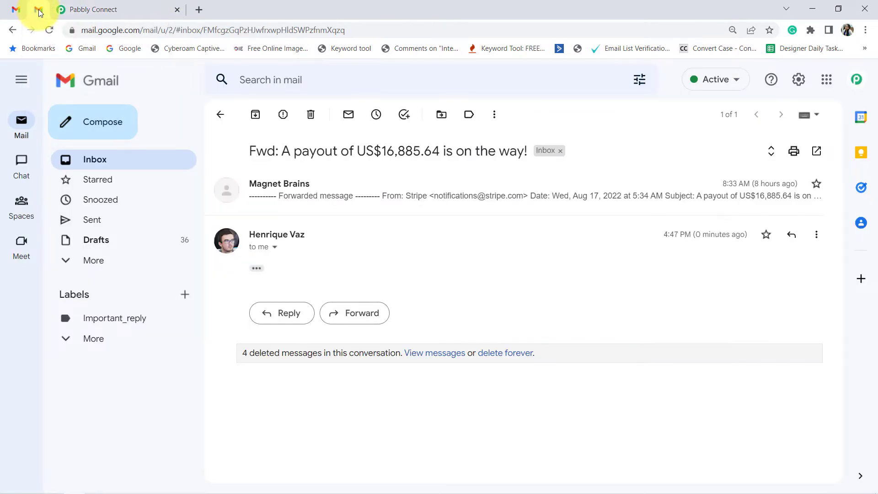
left_click(798, 80)
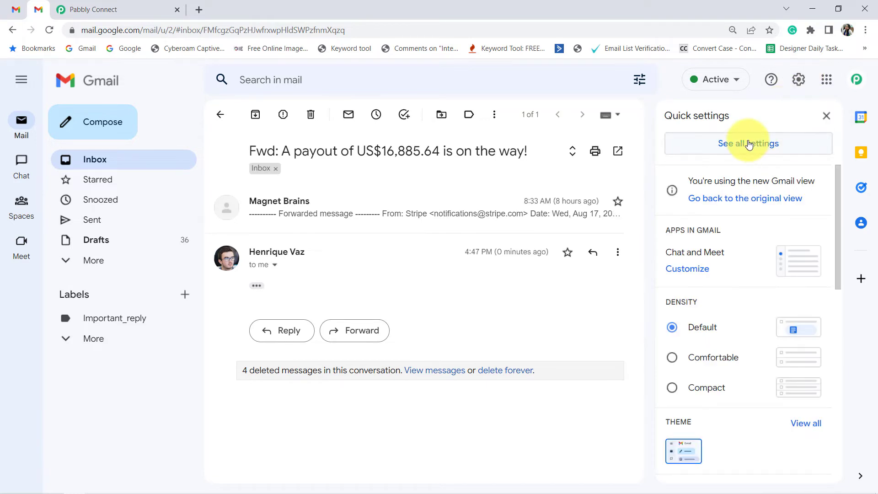
left_click(748, 145)
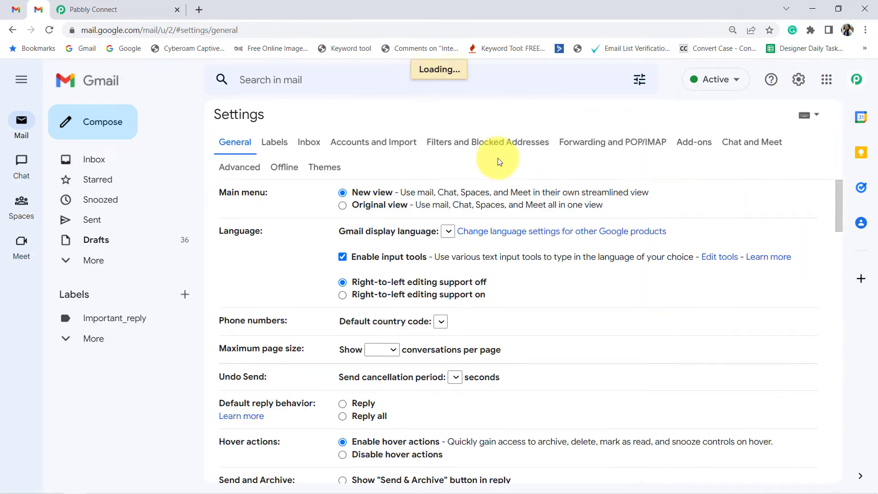
left_click(587, 142)
Step: Add the copied Email Parser address as a new forwarding address and proceed with the forwarding confirmation
left_click(386, 192)
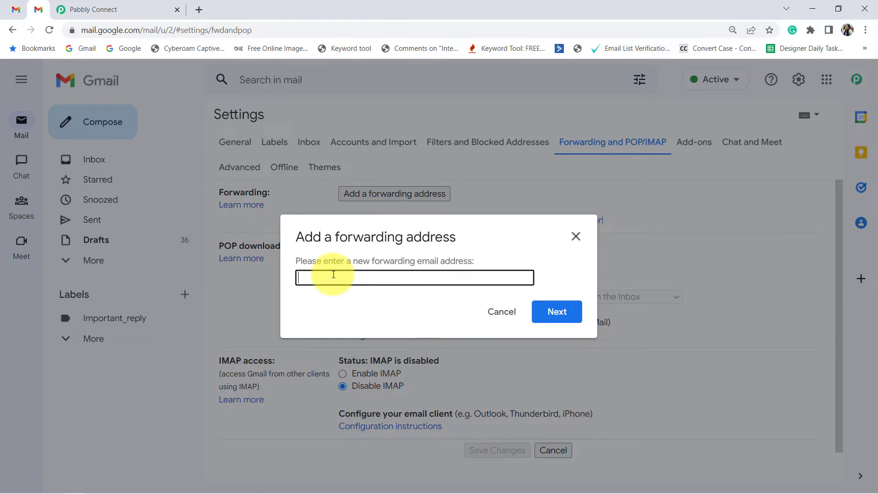
key("ctrl+v")
left_click(121, 9)
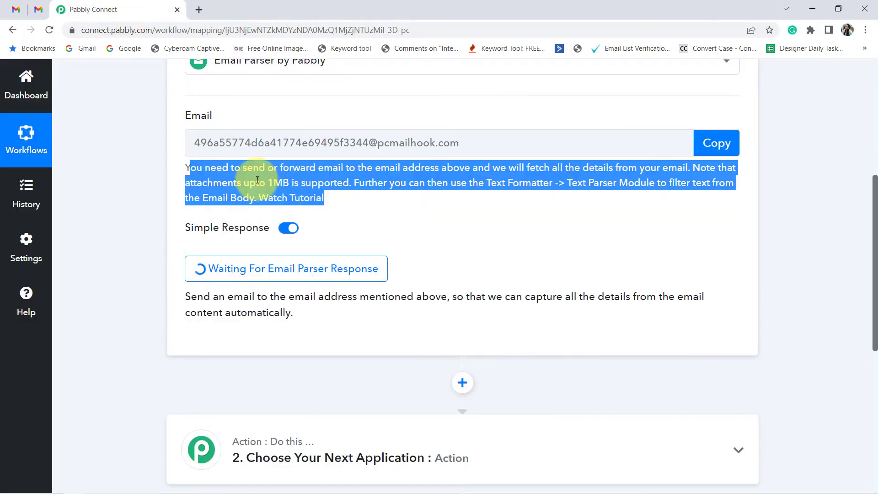
left_click(33, 5)
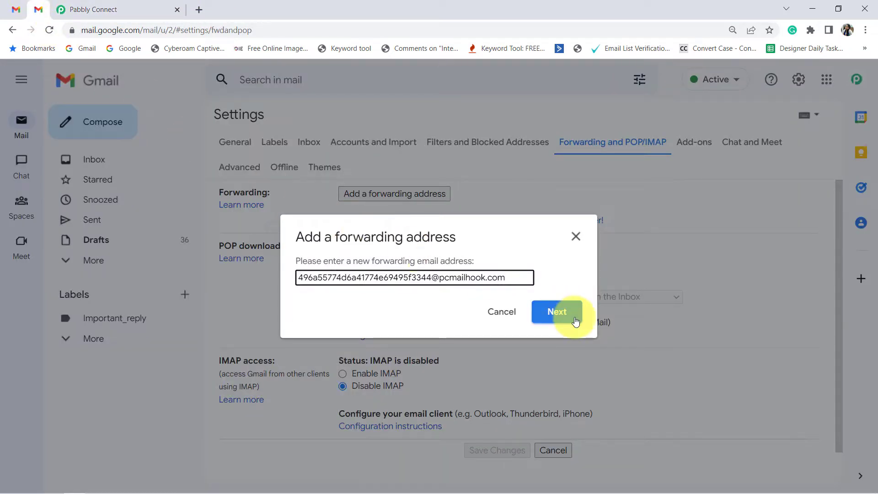
left_click(556, 314)
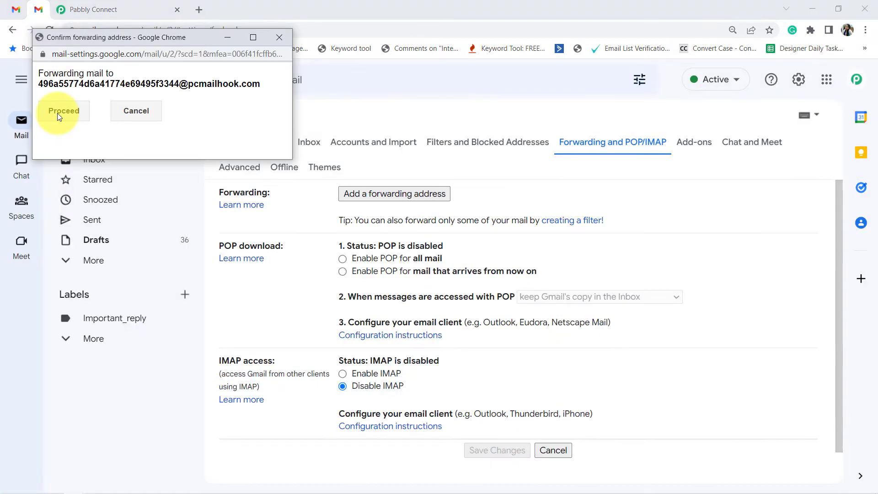
left_click(58, 115)
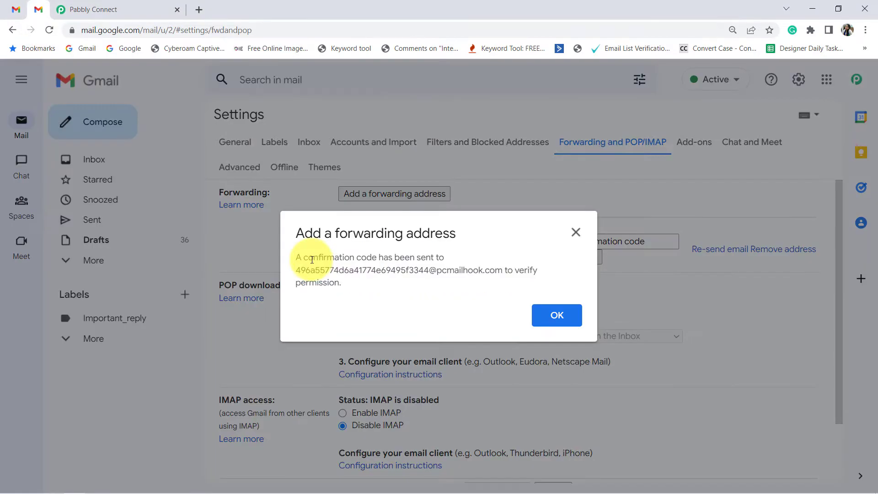
left_click_drag(314, 257, 345, 297)
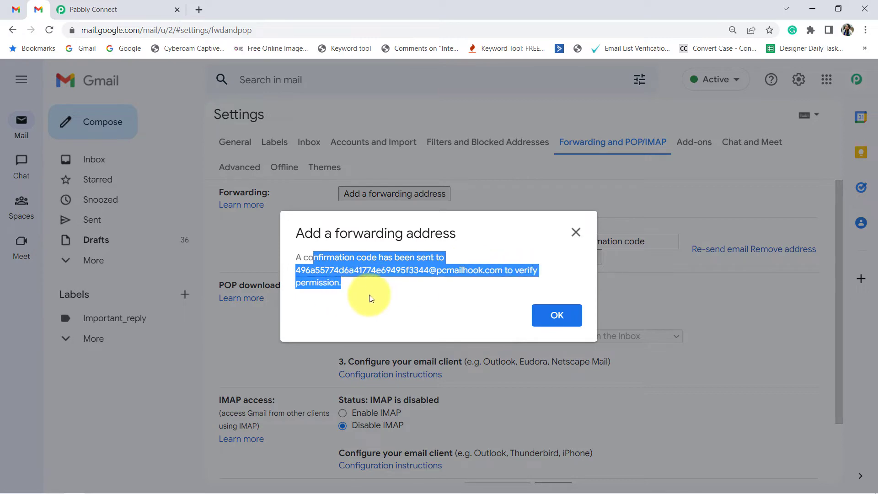
Step: Acknowledge the forwarding confirmation notice and switch to Pabbly Connect to view the captured Email Parser response
left_click(556, 314)
left_click(93, 10)
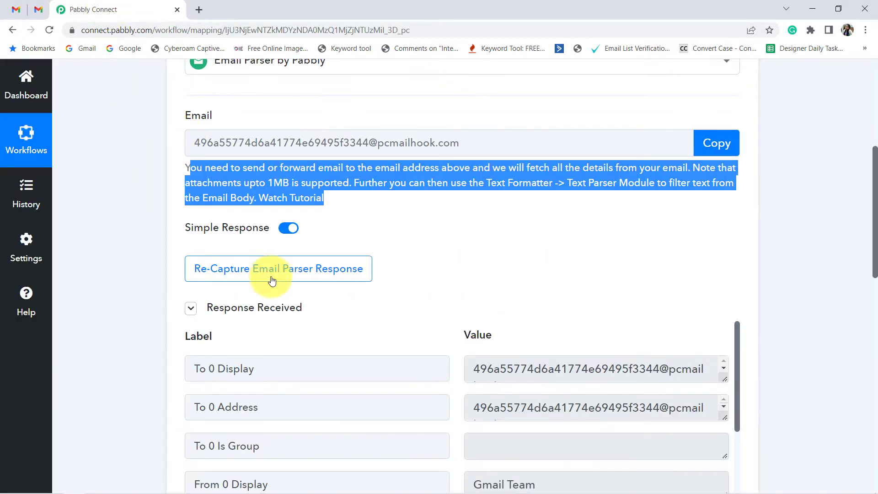
left_click(871, 288)
scroll(871, 287, "down", 2)
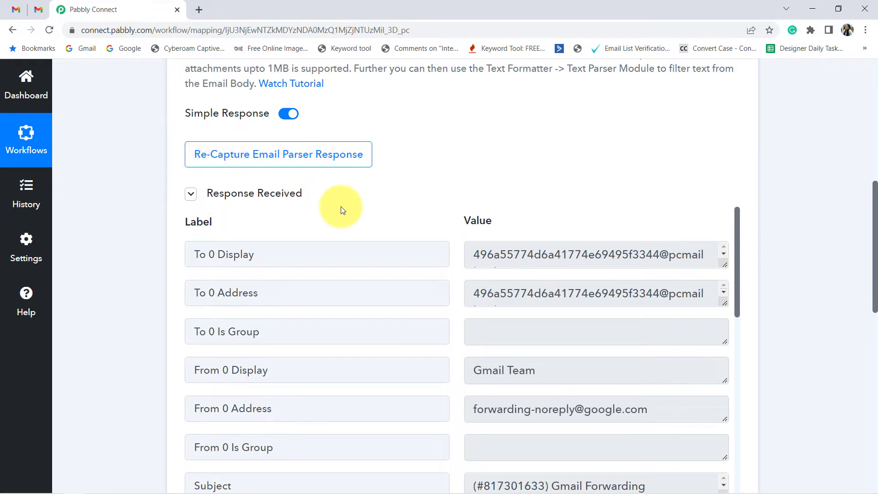
scroll(347, 219, "down", 6)
scroll(778, 297, "down", 6)
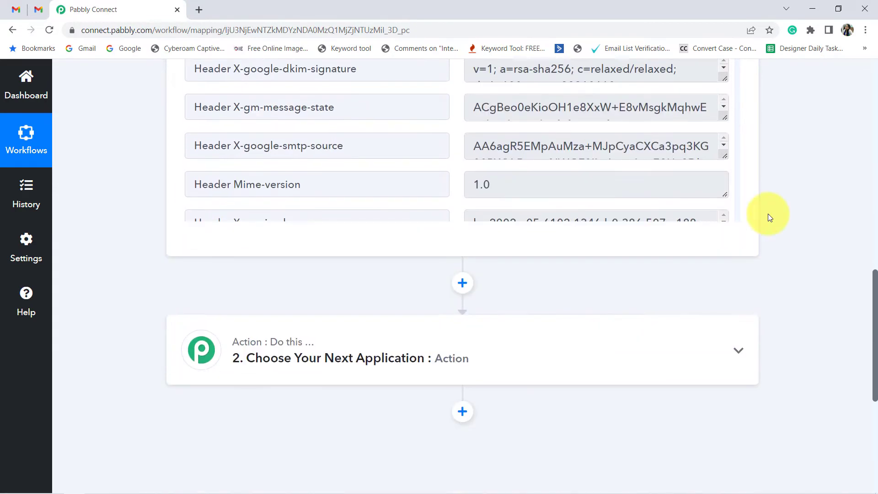
Step: Enlarge the Body Text value in the captured response and copy the forwarding confirmation code from it
scroll(744, 166, "up", 3)
left_click_drag(738, 165, 740, 384)
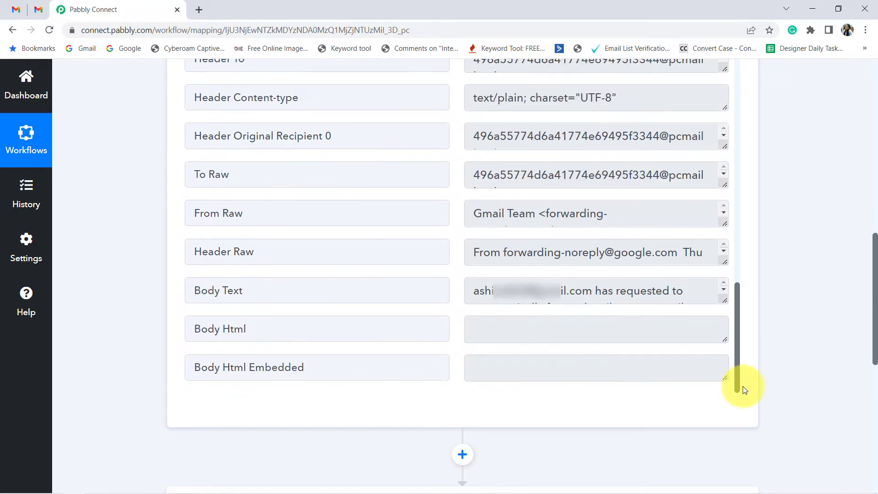
left_click_drag(207, 291, 254, 292)
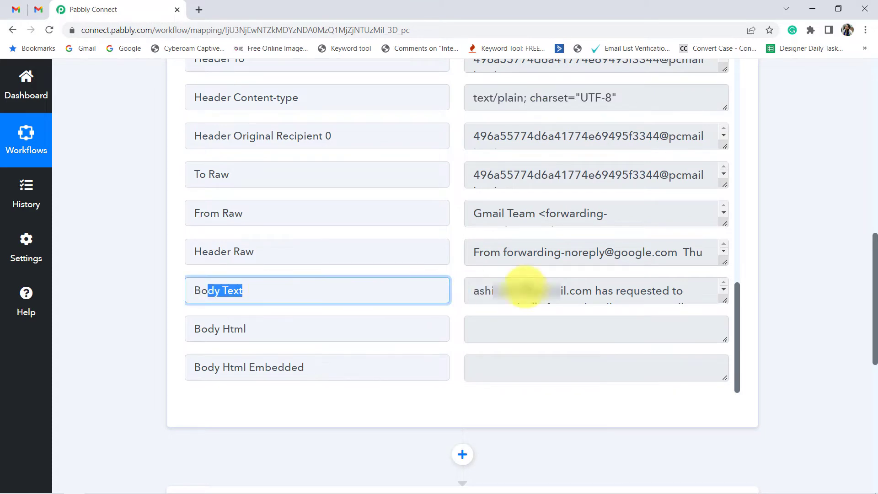
left_click_drag(723, 300, 723, 390)
left_click(635, 361)
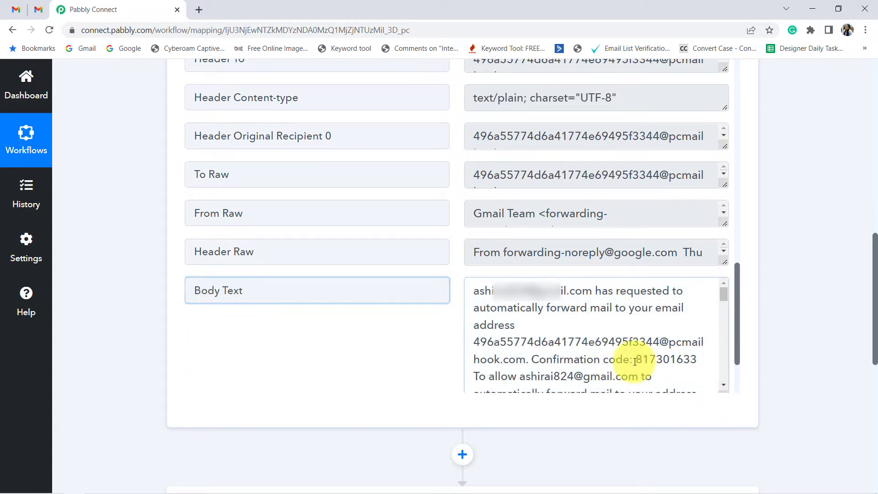
left_click_drag(635, 361, 679, 360)
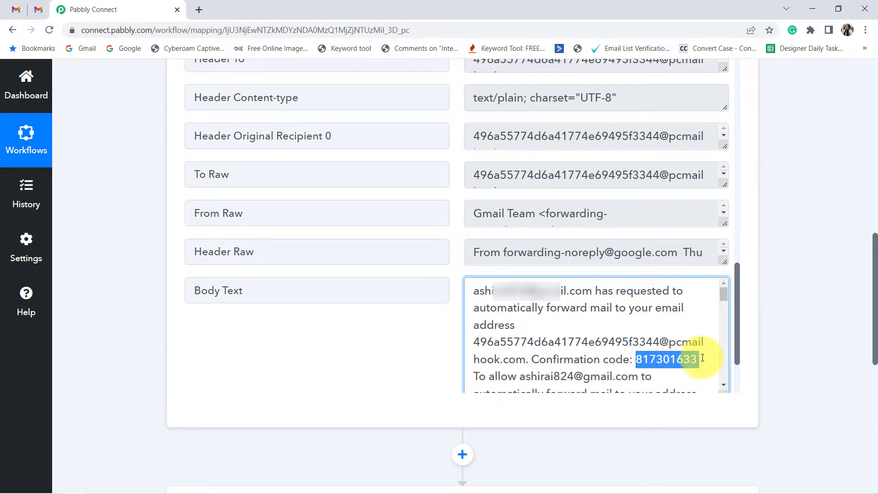
Step: Switch to Gmail, paste the confirmation code for the pending forwarding address and verify it
left_click(38, 10)
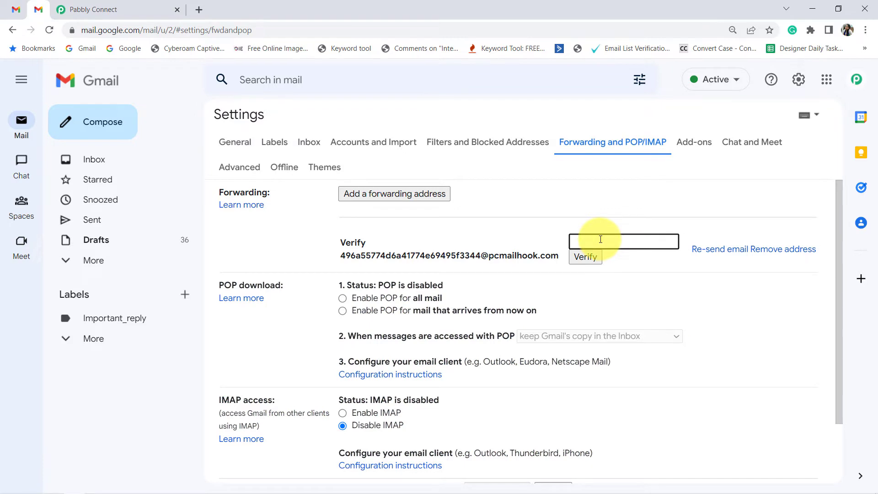
key("ctrl+v")
left_click(584, 259)
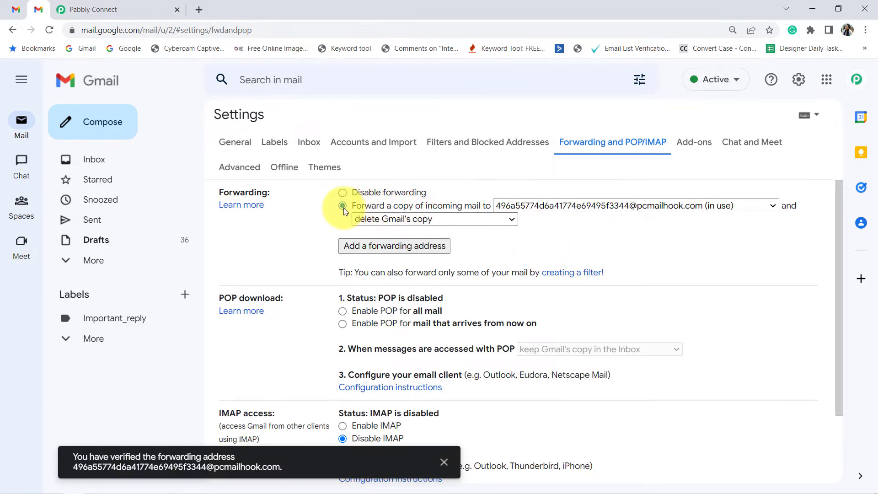
Step: Forward a copy of incoming mail to the verified Email Parser address, save the settings and read the forwarding notice
scroll(480, 361, "down", 3)
left_click(480, 417)
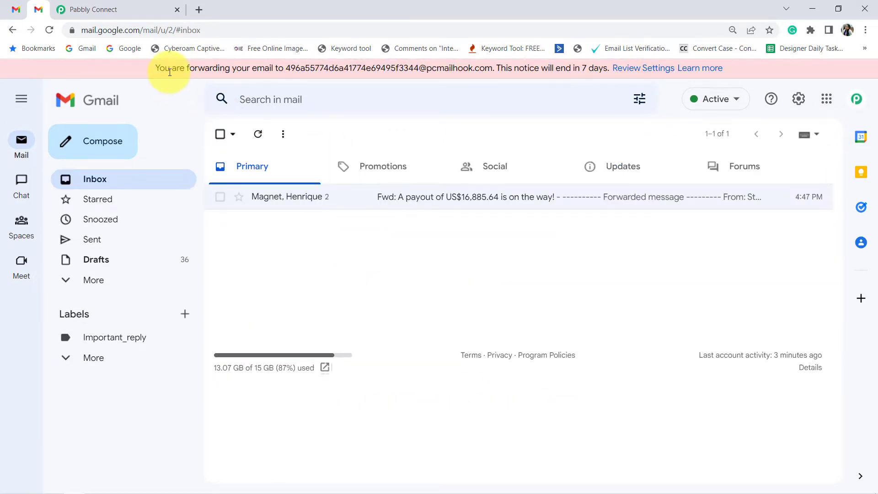
left_click_drag(170, 72, 548, 71)
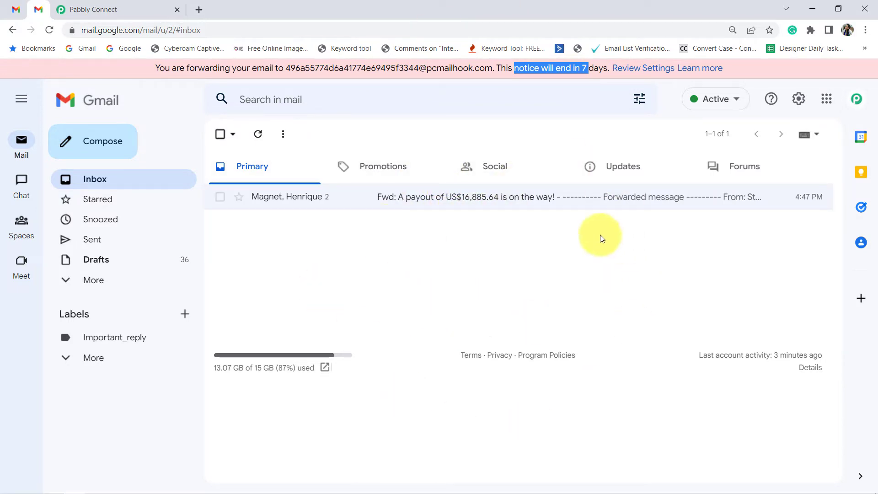
Step: Return to Pabbly Connect and re-capture the response of the Email Parser trigger
left_click(87, 5)
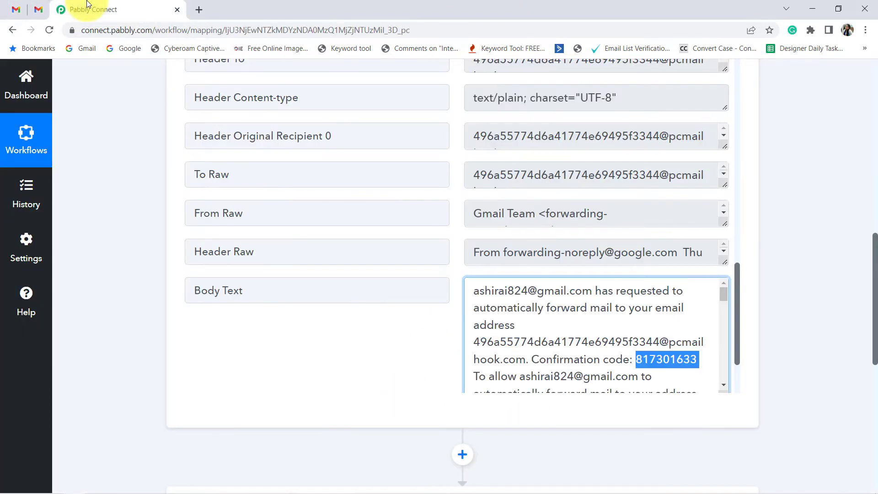
scroll(384, 217, "up", 20)
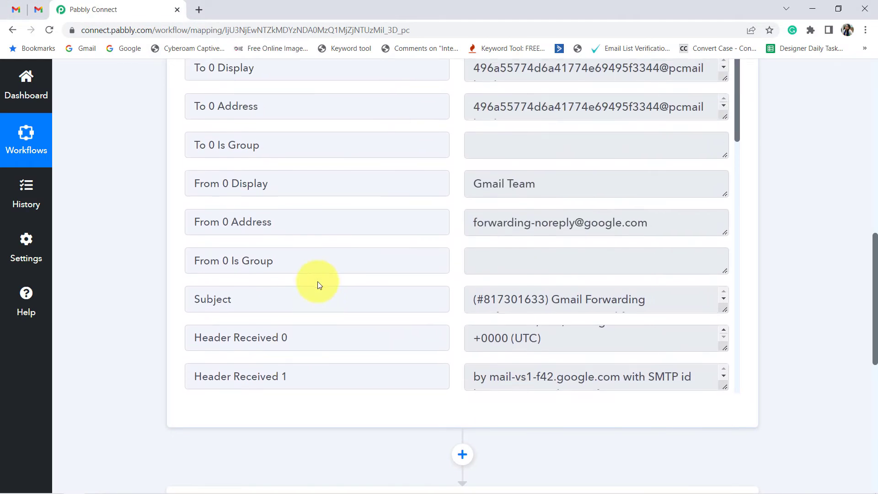
scroll(333, 291, "up", 6)
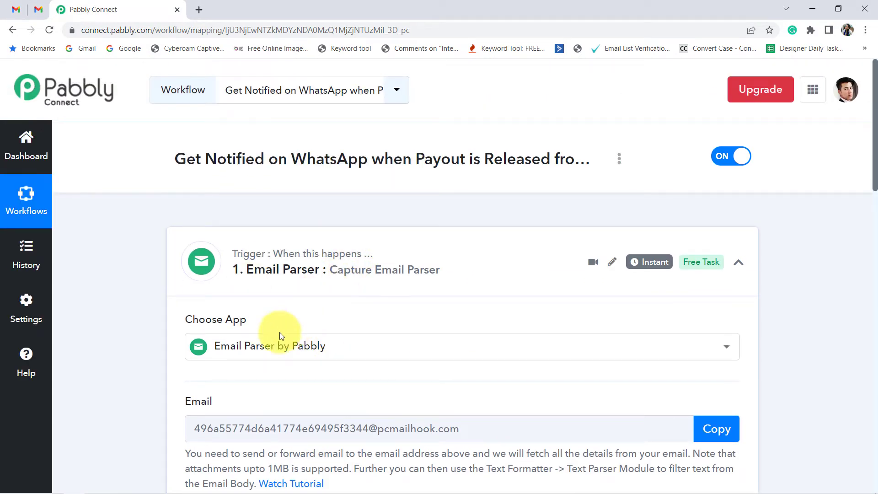
scroll(375, 290, "down", 2)
scroll(375, 289, "down", 2)
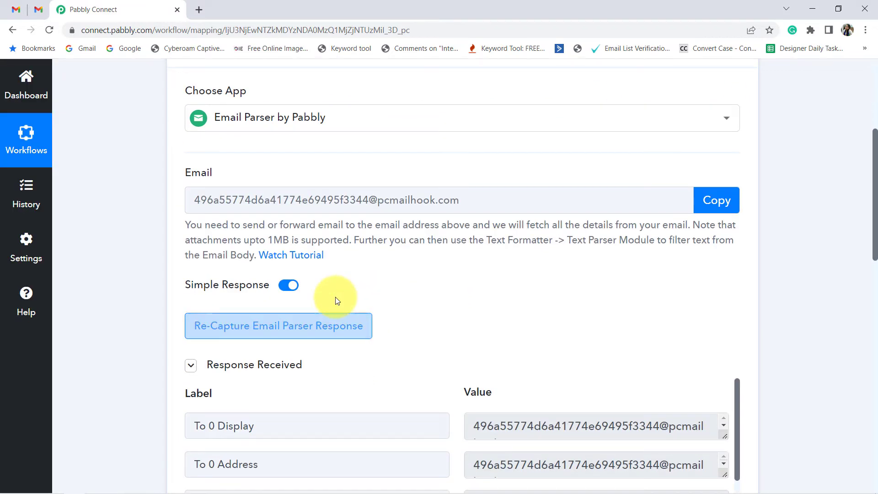
left_click(231, 326)
left_click(402, 357)
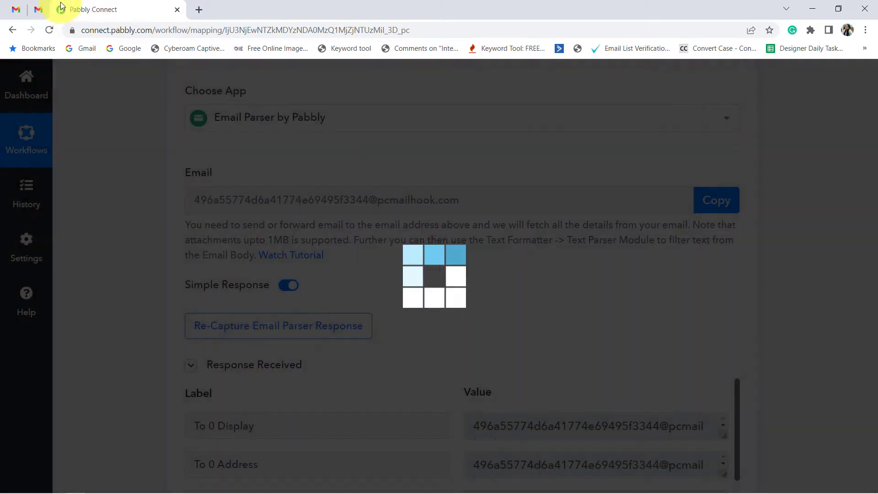
Step: Check that the trigger is waiting for mail, then open the new Stripe payout email in Gmail and read its subject
left_click(38, 11)
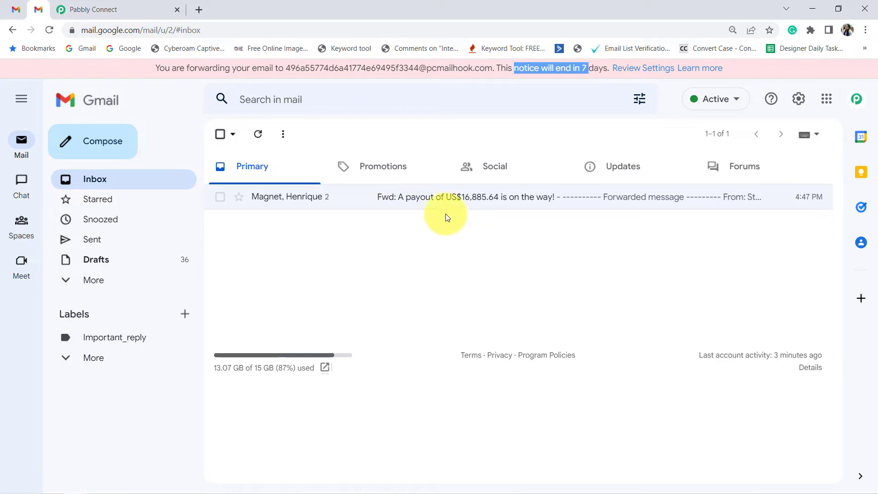
left_click(119, 4)
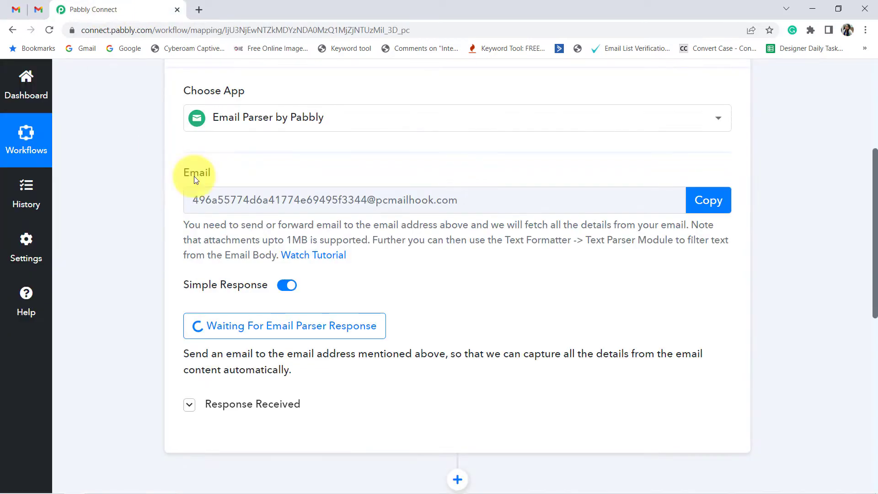
left_click(37, 10)
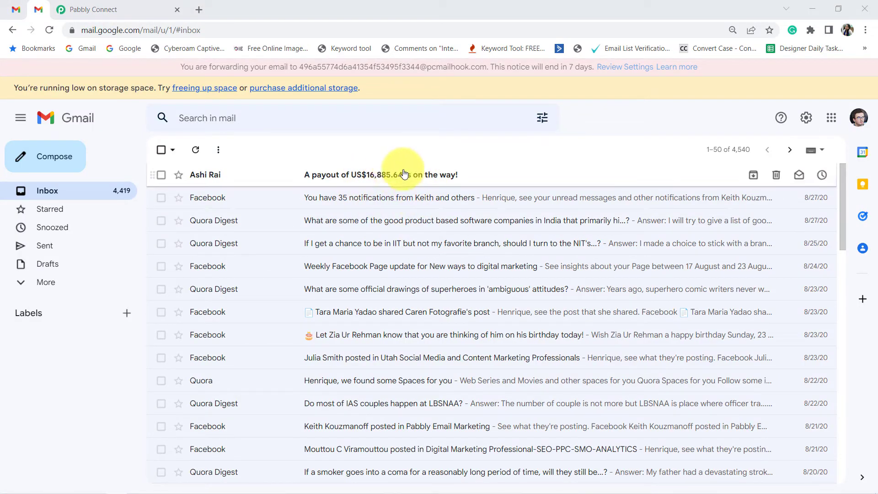
left_click(381, 177)
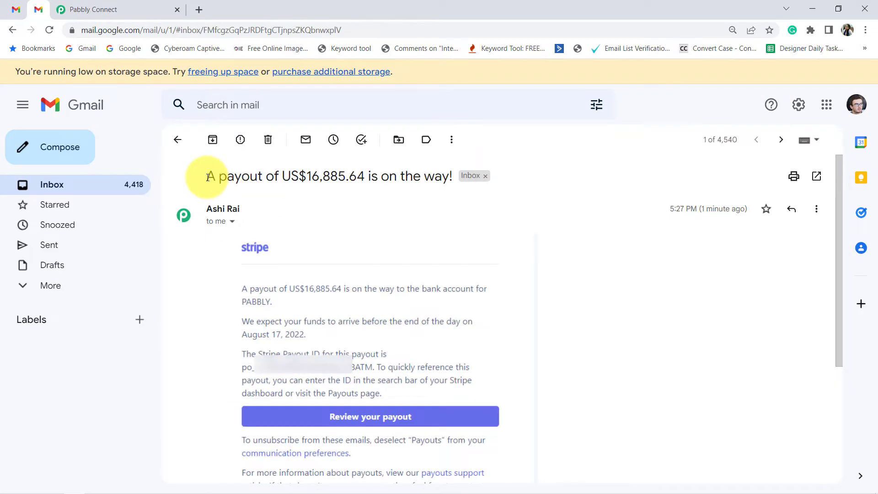
left_click_drag(209, 178, 429, 175)
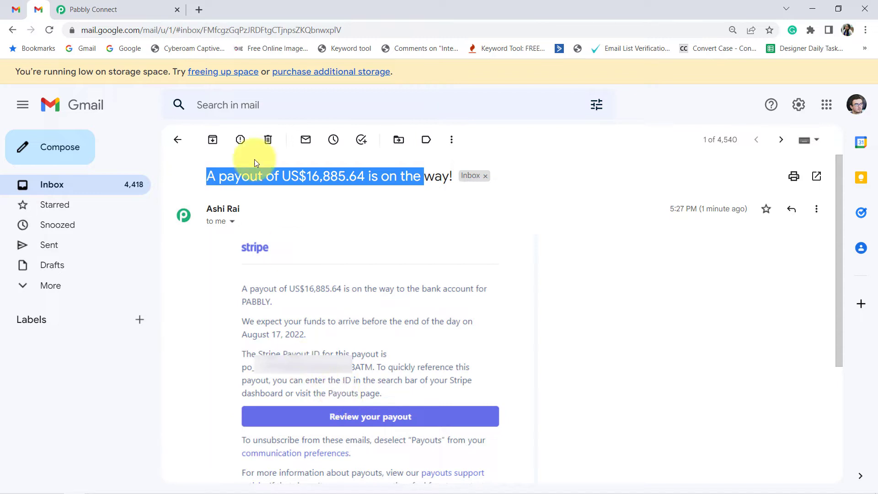
Step: Return to Pabbly Connect and examine the newly captured email response, enlarging the Subject value to read it
left_click(121, 9)
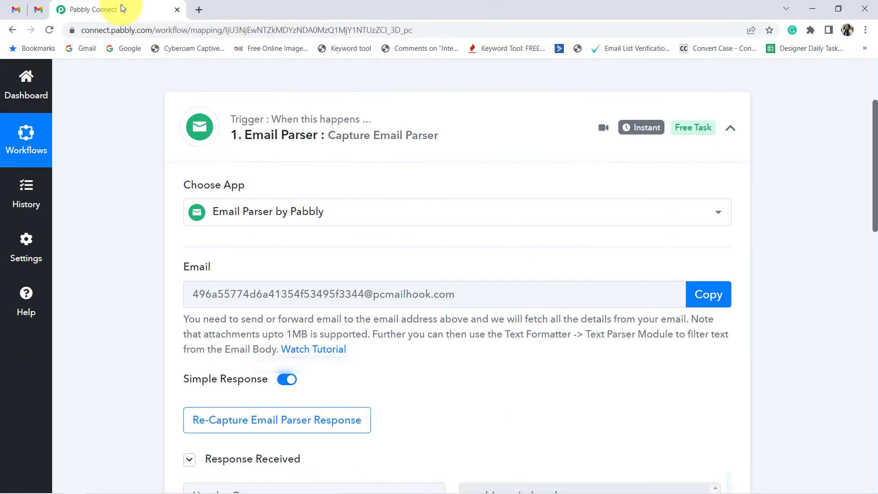
scroll(140, 338, "down", 5)
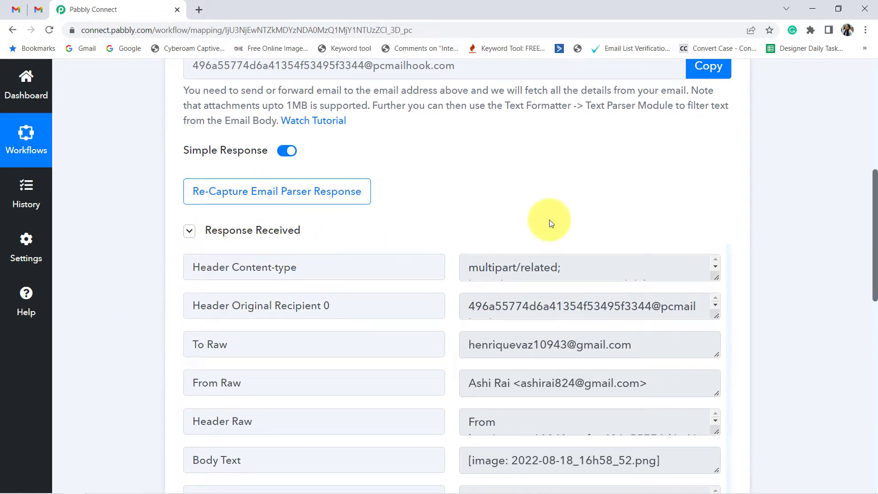
scroll(636, 235, "down", 5)
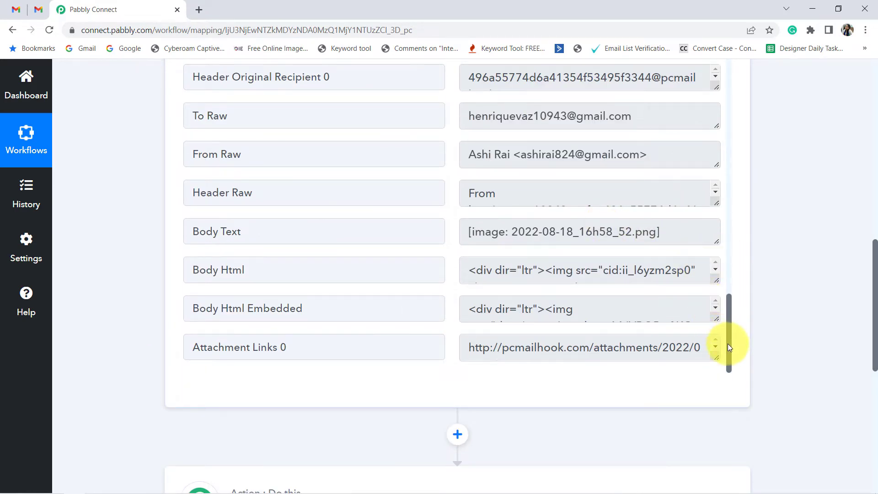
left_click_drag(728, 343, 716, 193)
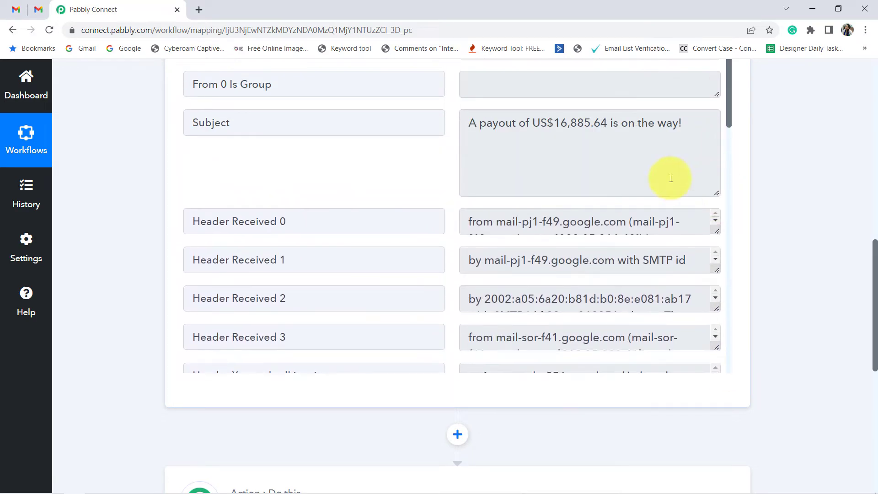
left_click_drag(501, 128, 657, 127)
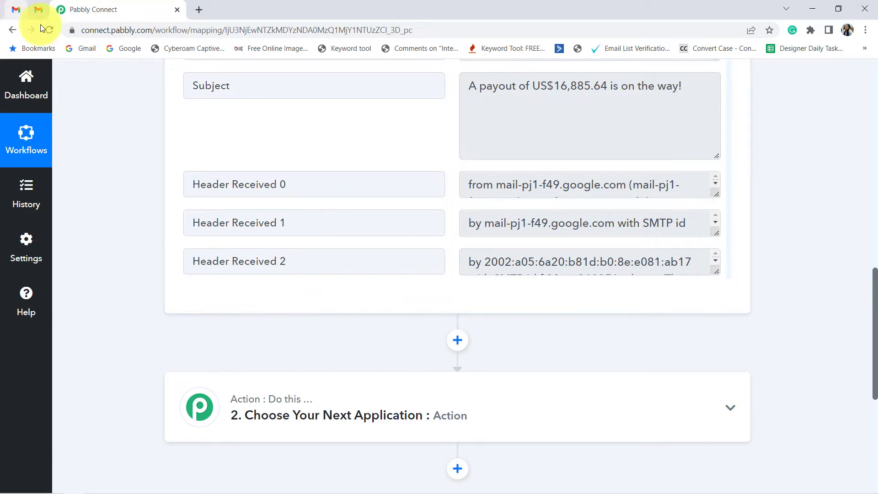
Step: Go back to the Gmail inbox list and compare its incoming emails with the response captured in Pabbly Connect
left_click(48, 13)
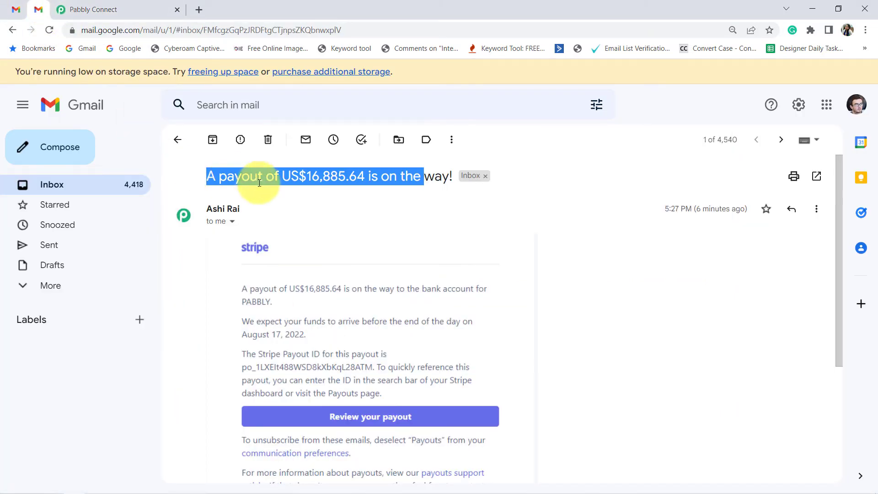
left_click(177, 140)
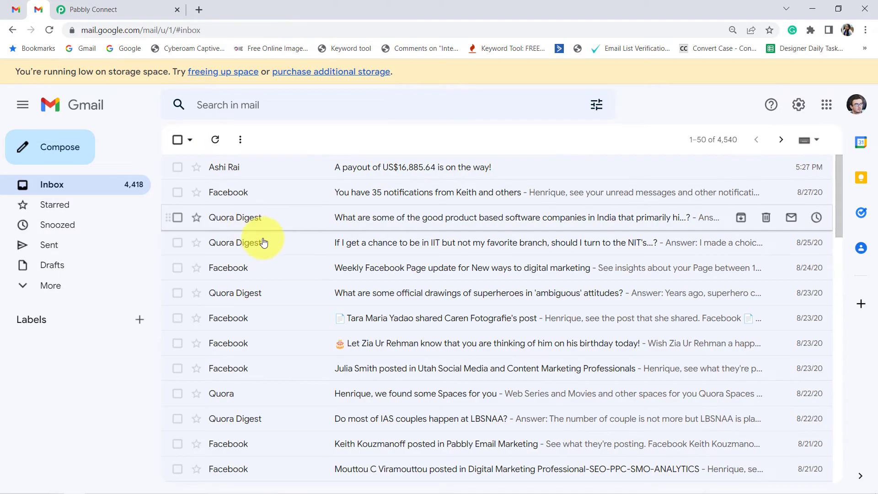
left_click(79, 5)
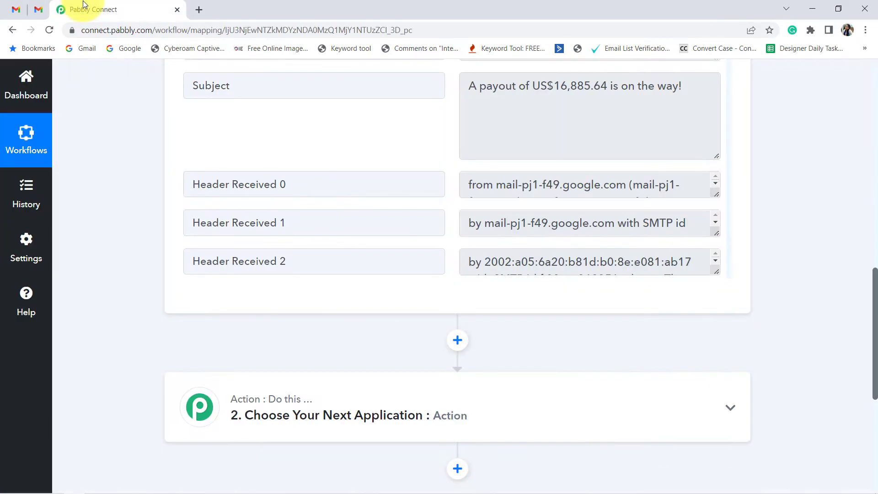
scroll(303, 309, "up", 5)
scroll(311, 302, "up", 5)
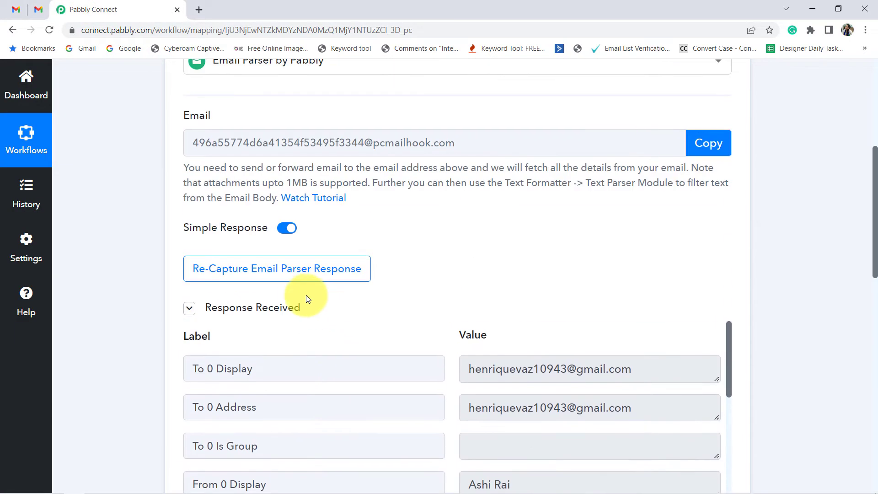
scroll(231, 270, "down", 7)
left_click(29, 8)
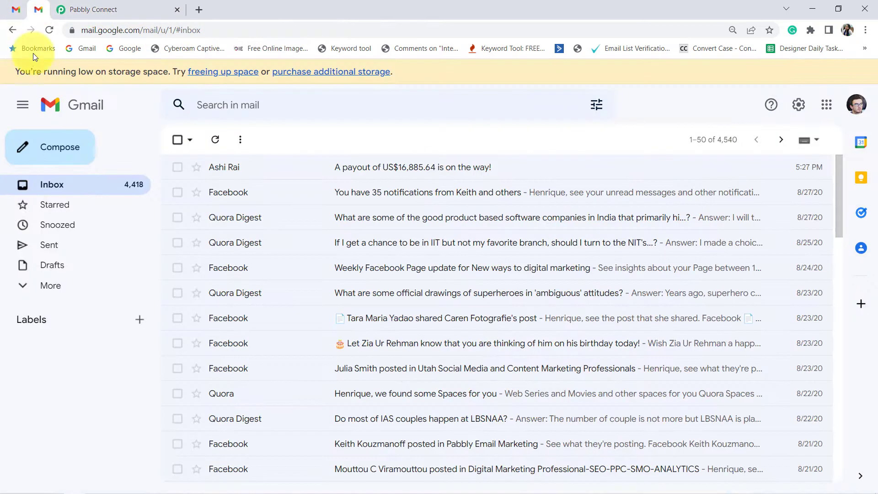
left_click(75, 5)
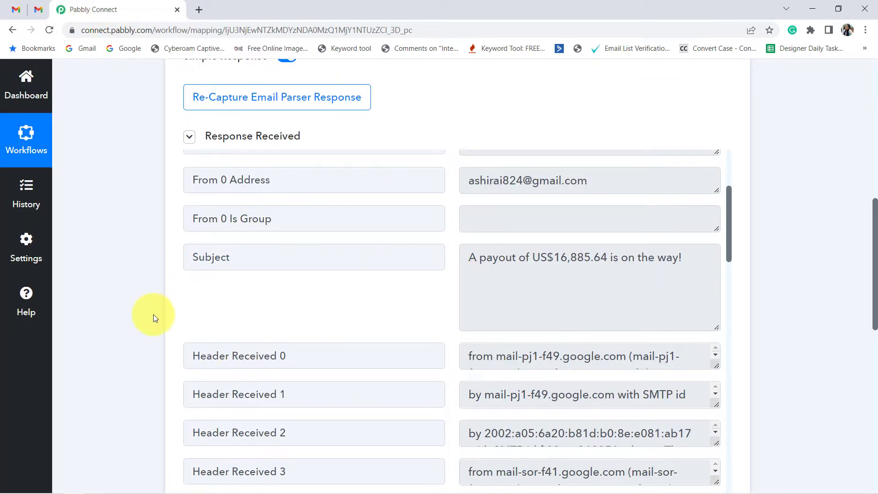
Step: Expand the workflow's second step and choose Filter by Pabbly as its action application
scroll(137, 357, "down", 5)
scroll(131, 382, "down", 1)
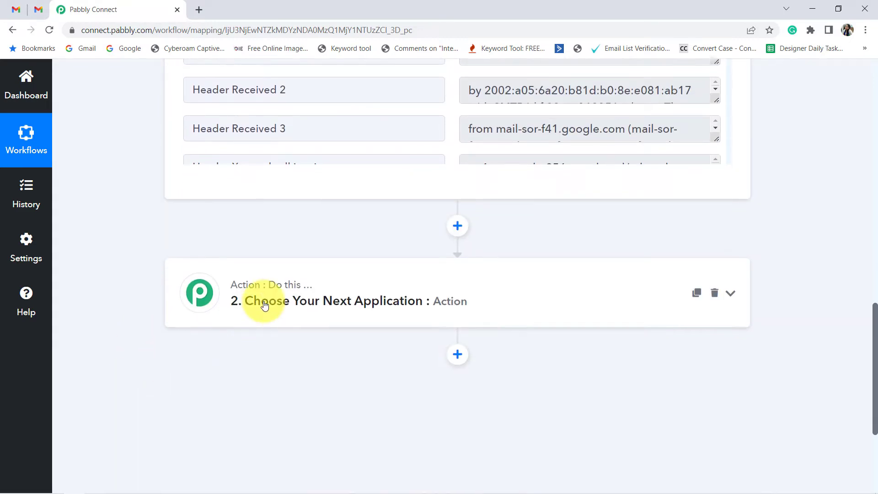
left_click(254, 304)
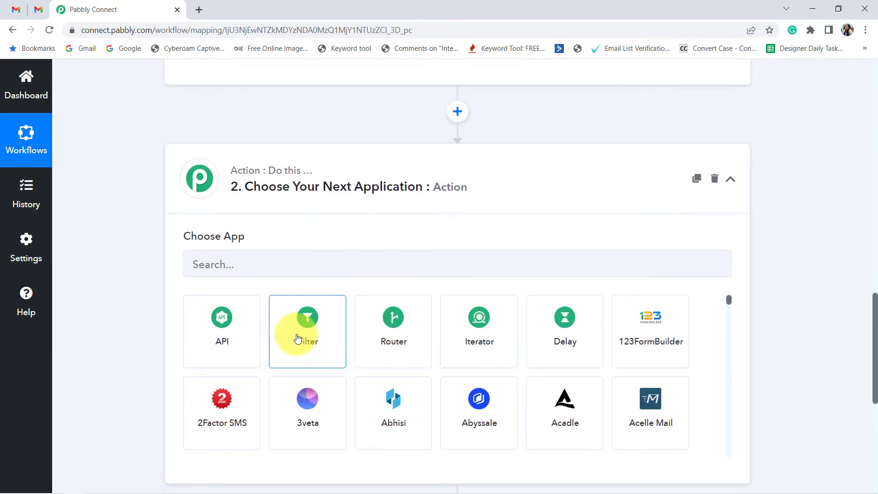
left_click(298, 338)
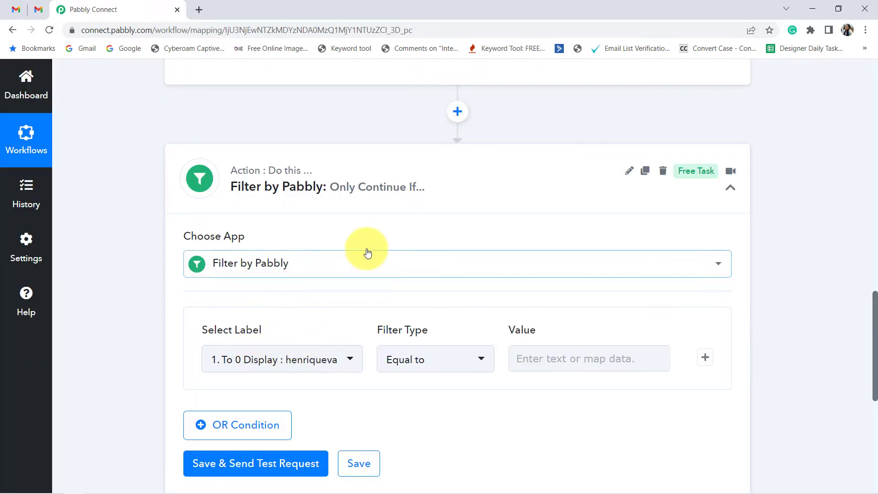
Step: Review the Subject value in the captured email response to find the wording the filter can match
scroll(368, 253, "down", 2)
scroll(756, 314, "up", 2)
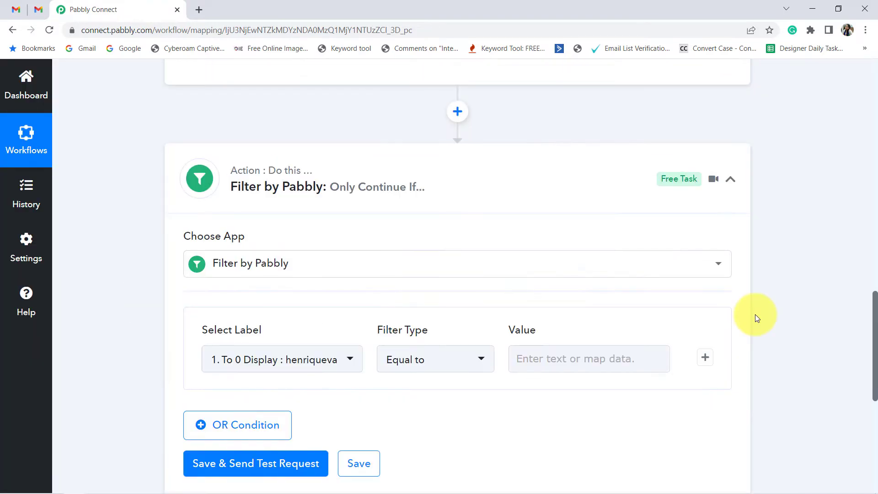
scroll(799, 341, "up", 6)
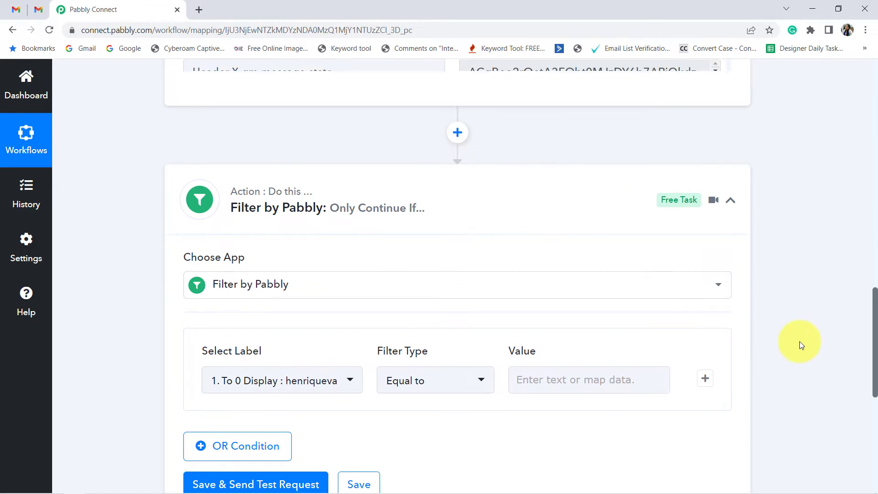
scroll(799, 343, "up", 2)
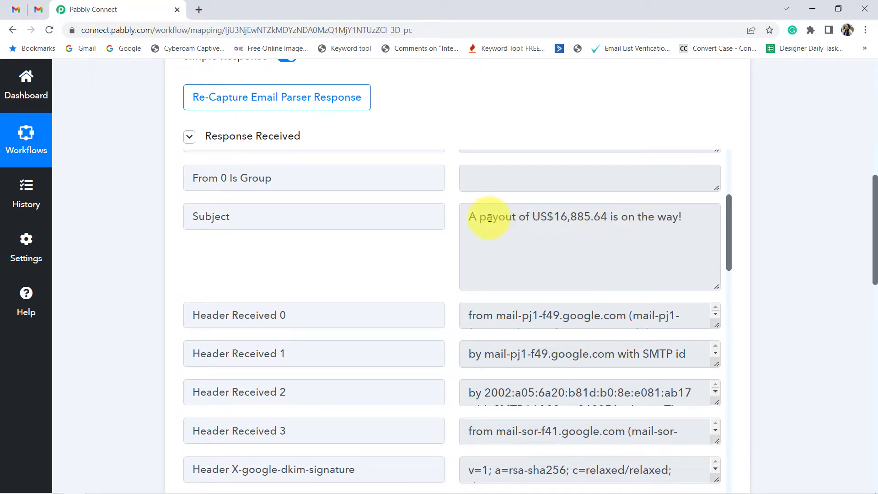
left_click_drag(488, 218, 647, 219)
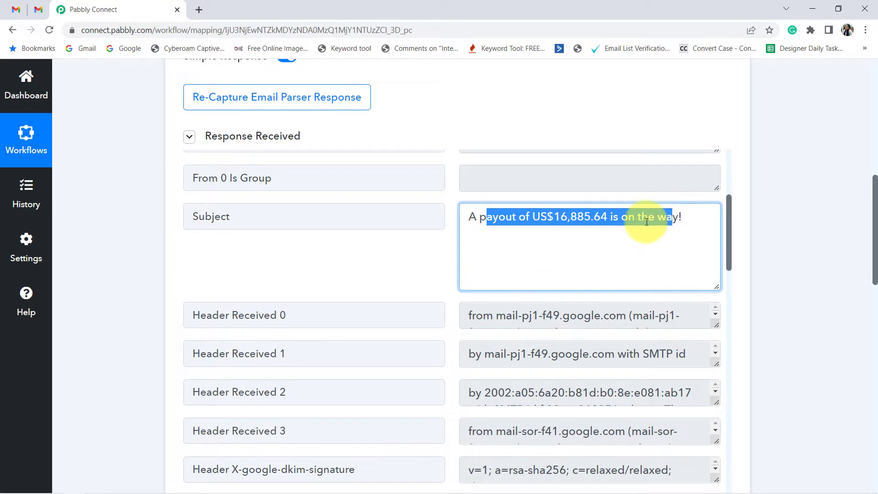
left_click(647, 221)
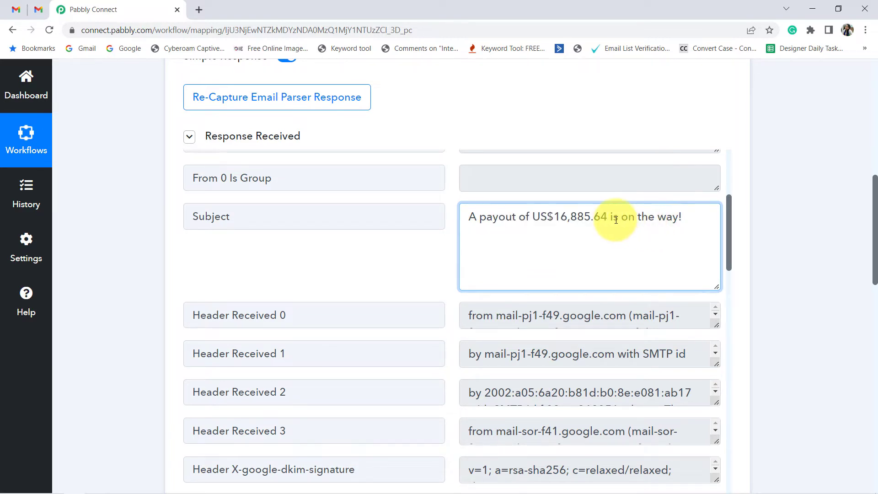
left_click_drag(468, 220, 653, 221)
triple_click(653, 220)
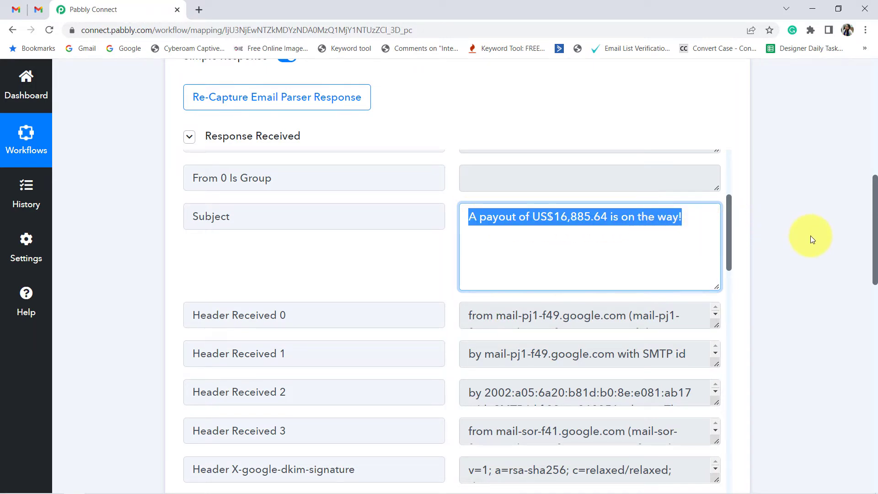
left_click(811, 235)
scroll(805, 256, "down", 2)
scroll(800, 272, "down", 10)
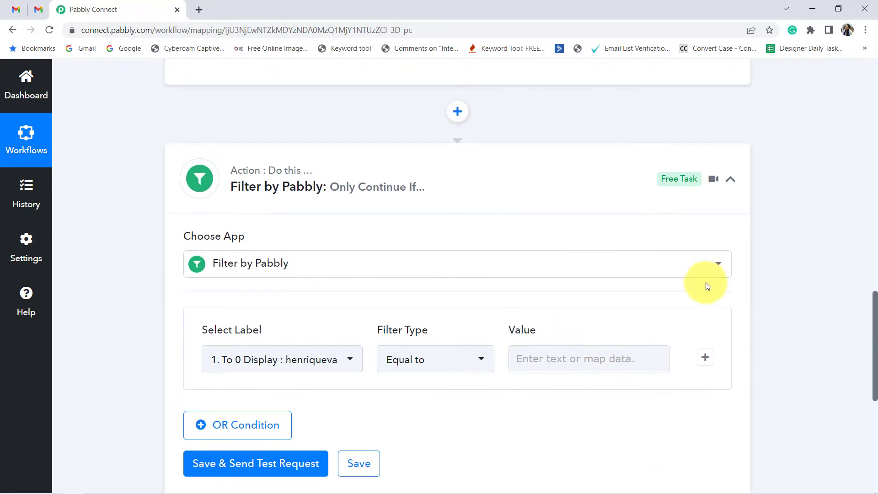
Step: Set the first filter condition to use the email's Subject label with the Starts with filter type
left_click(259, 250)
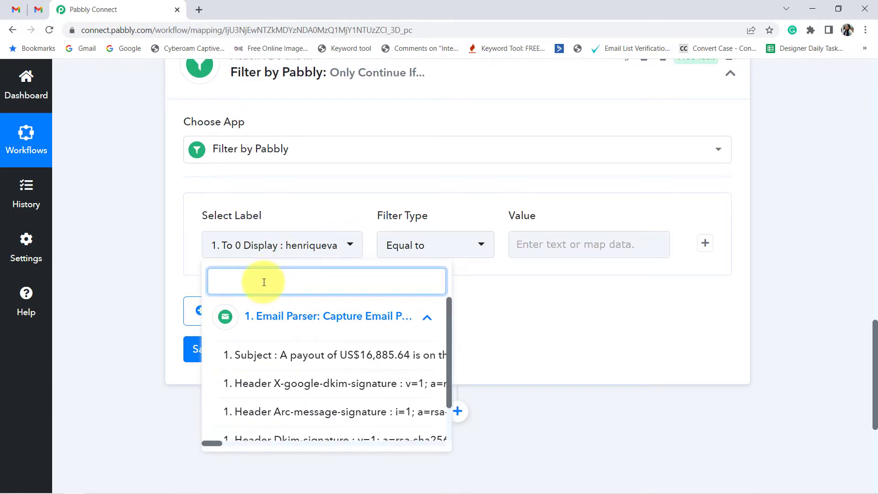
type("subj")
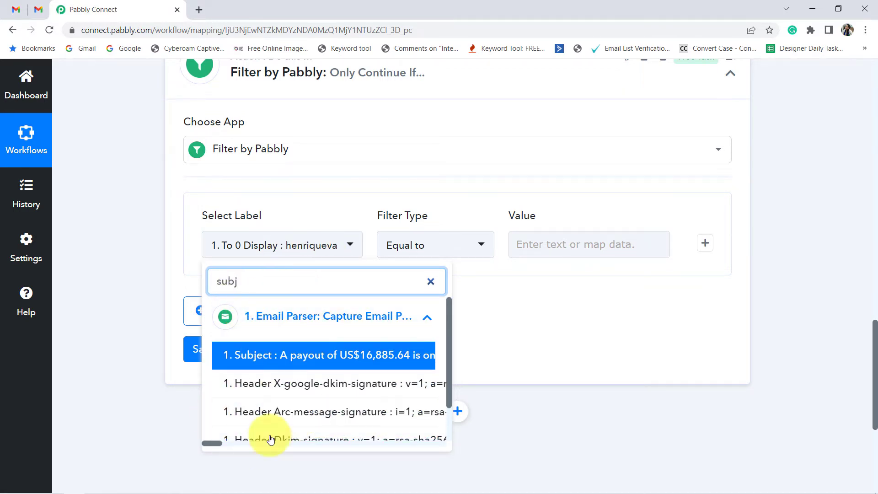
left_click(295, 348)
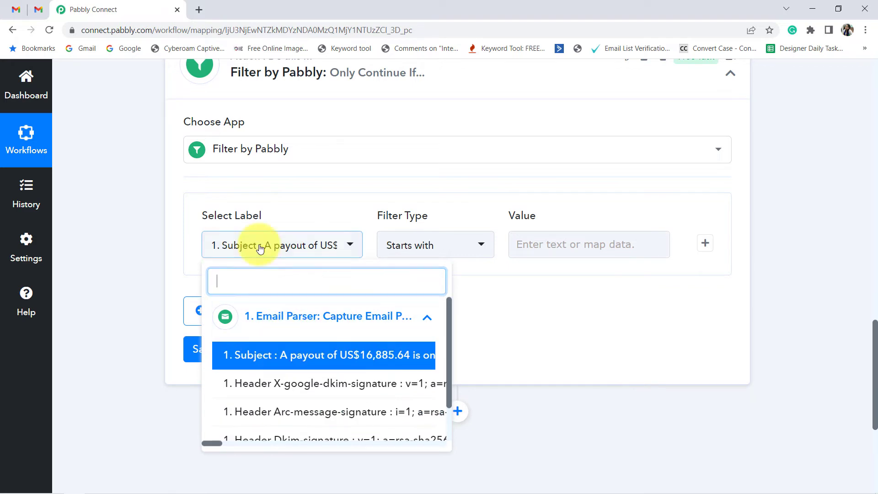
left_click(275, 353)
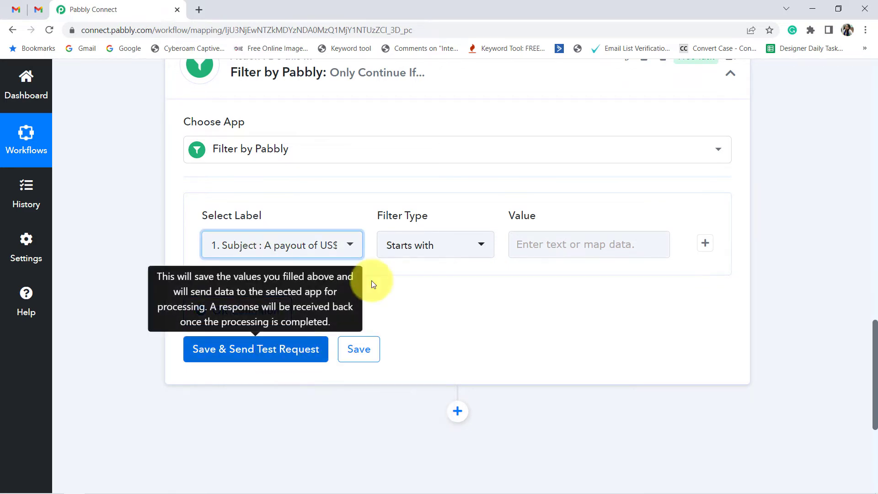
left_click(423, 242)
left_click(419, 401)
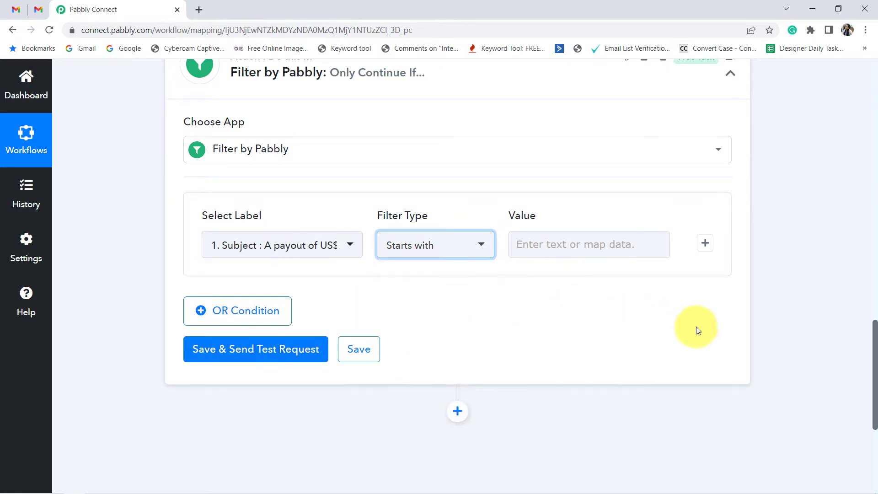
Step: Copy "A payout of" from the captured Subject into the first filter condition's value
scroll(740, 331, "up", 4)
scroll(739, 330, "up", 4)
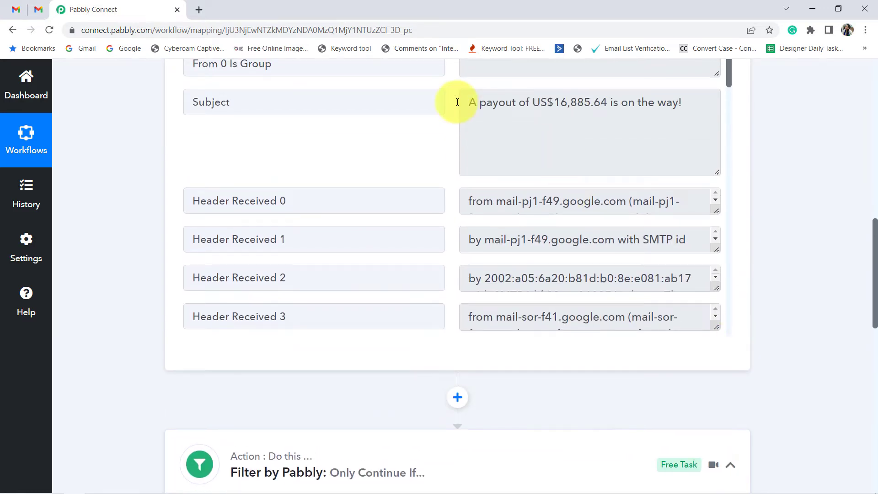
left_click_drag(470, 102, 588, 102)
left_click(585, 102)
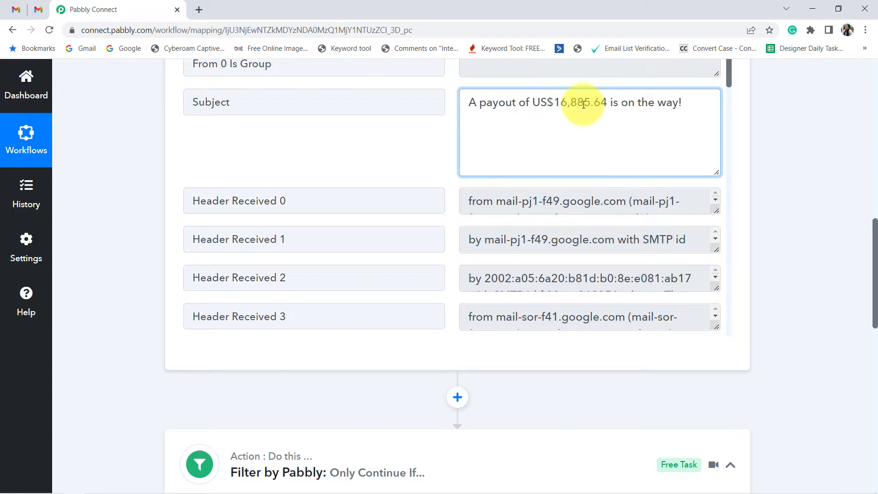
left_click_drag(471, 103, 529, 109)
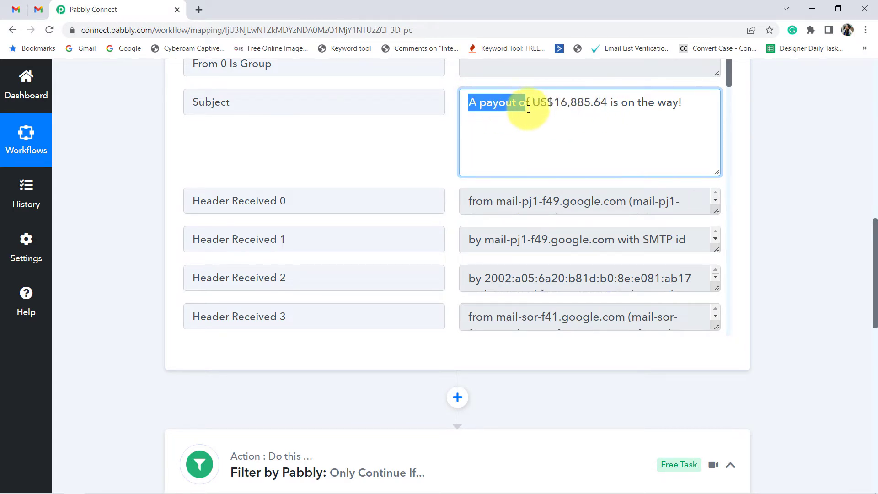
left_click(95, 269)
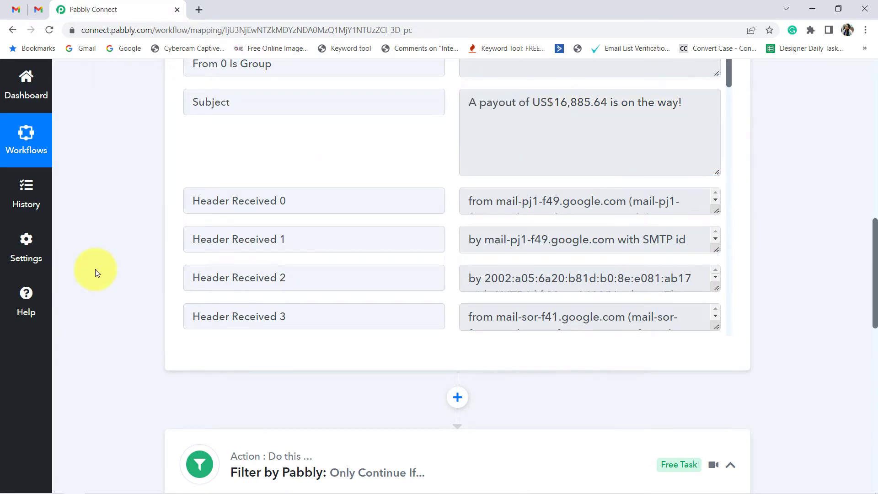
scroll(95, 269, "down", 7)
left_click(541, 302)
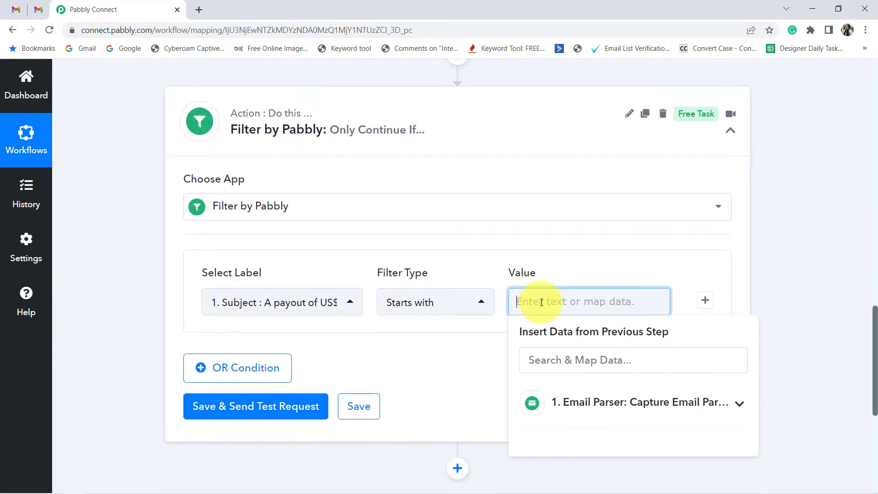
left_click_drag(584, 302, 526, 301)
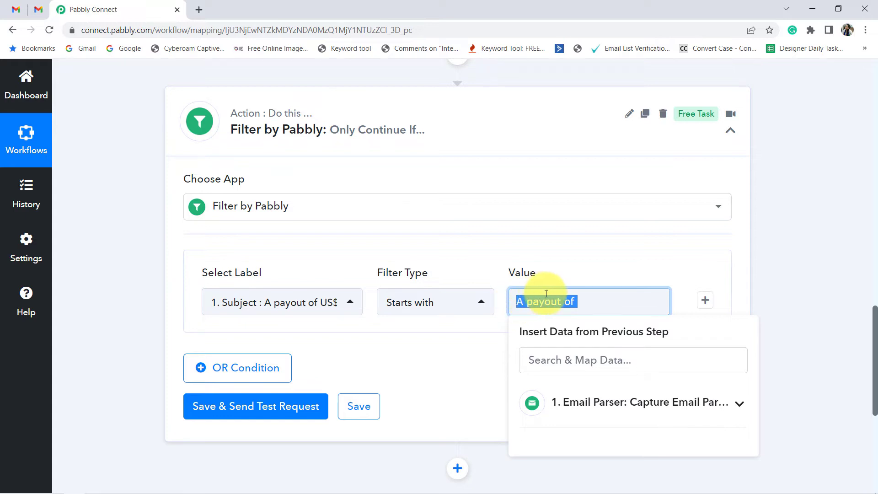
left_click(462, 363)
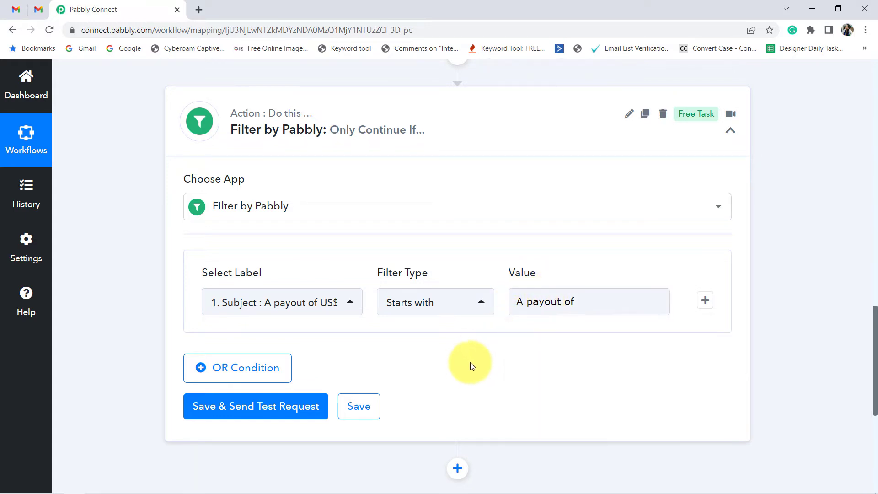
scroll(507, 359, "down", 1)
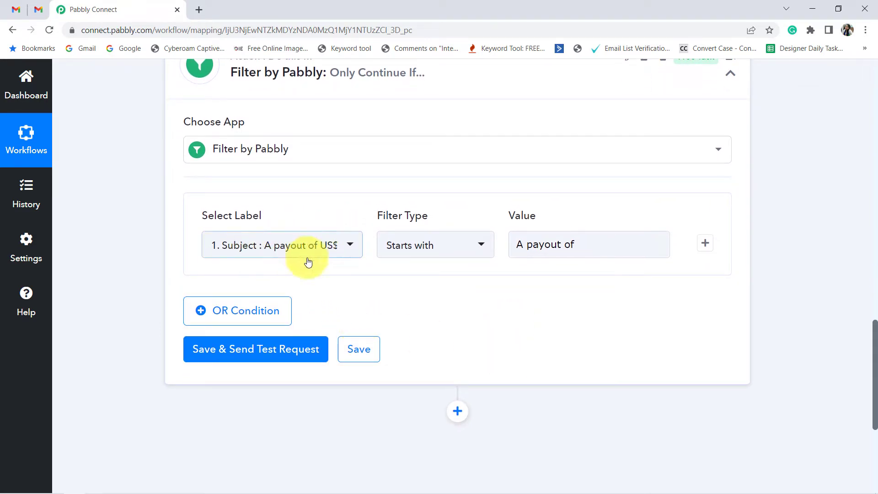
left_click_drag(544, 245, 516, 244)
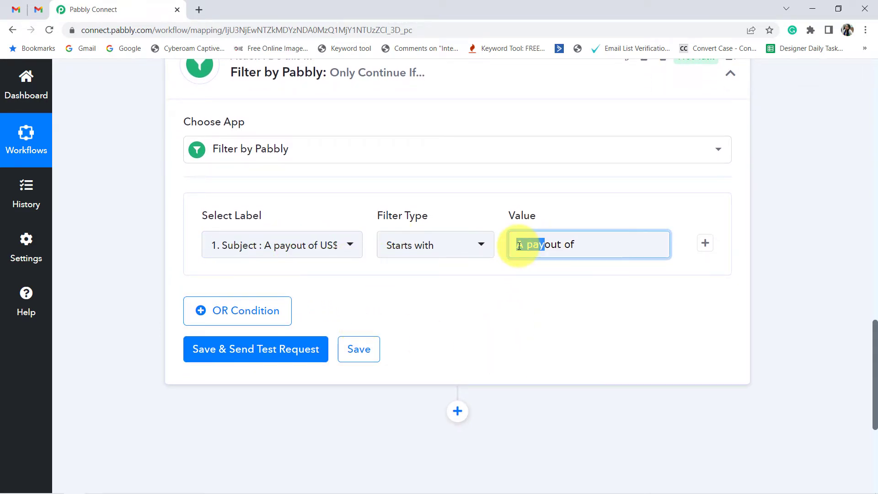
Step: Add a second filter condition in the same group using the Subject label and the Ends with filter type
left_click(705, 244)
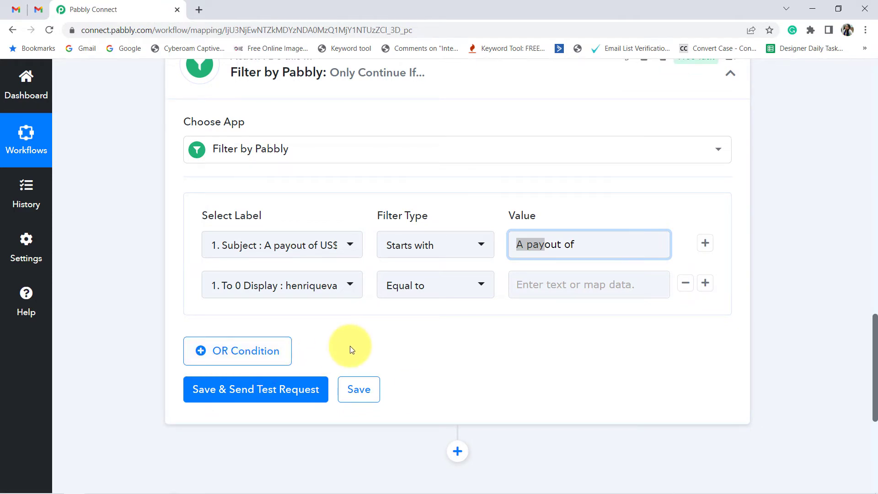
left_click(271, 285)
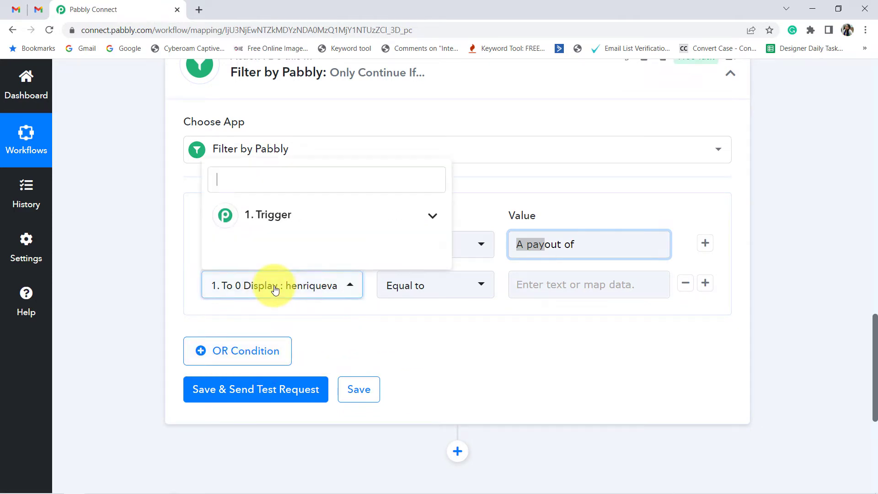
left_click(254, 212)
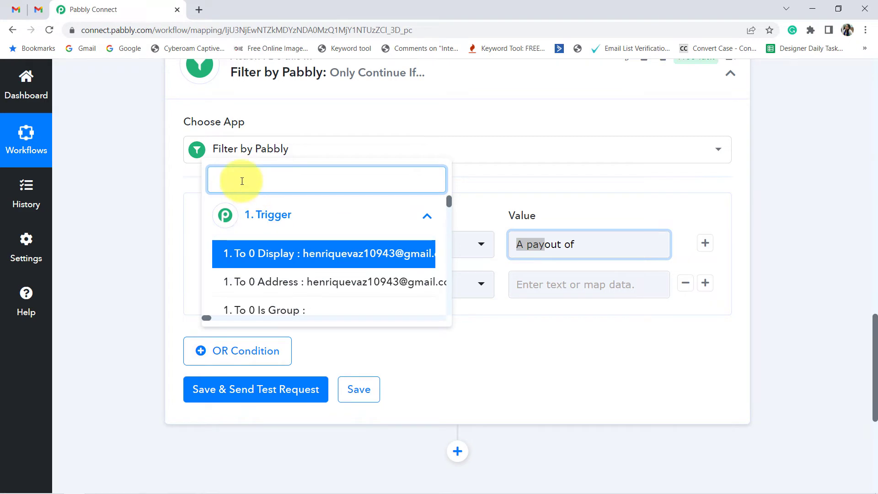
type("subj")
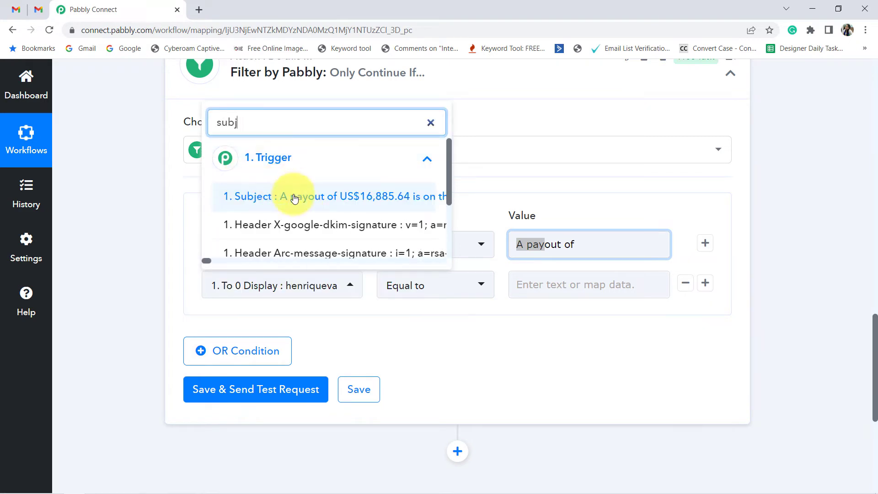
left_click(284, 206)
left_click(411, 283)
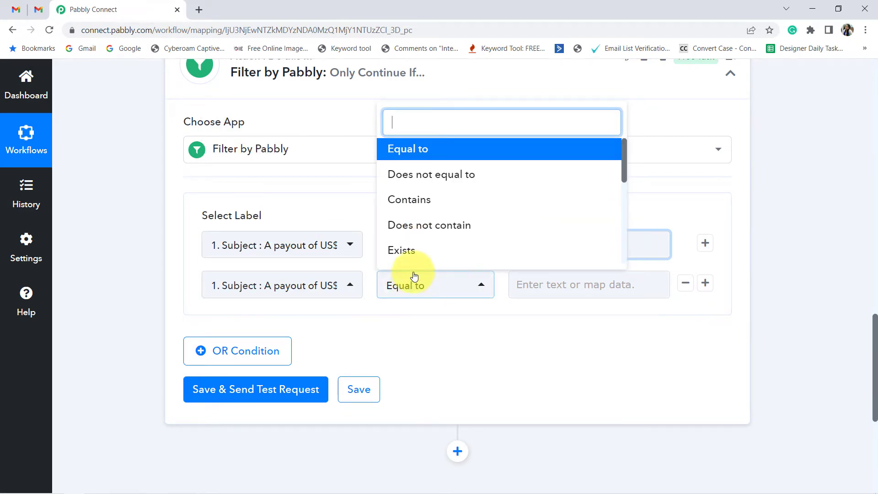
scroll(440, 204, "down", 5)
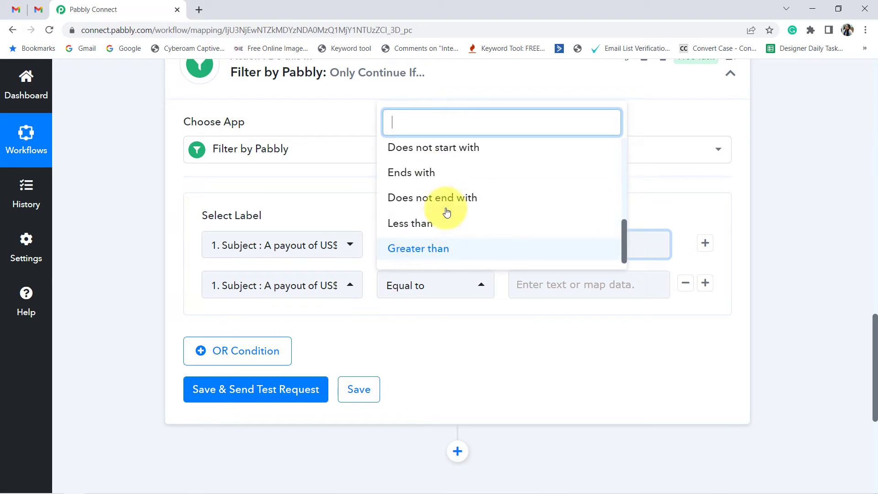
scroll(447, 212, "down", 1)
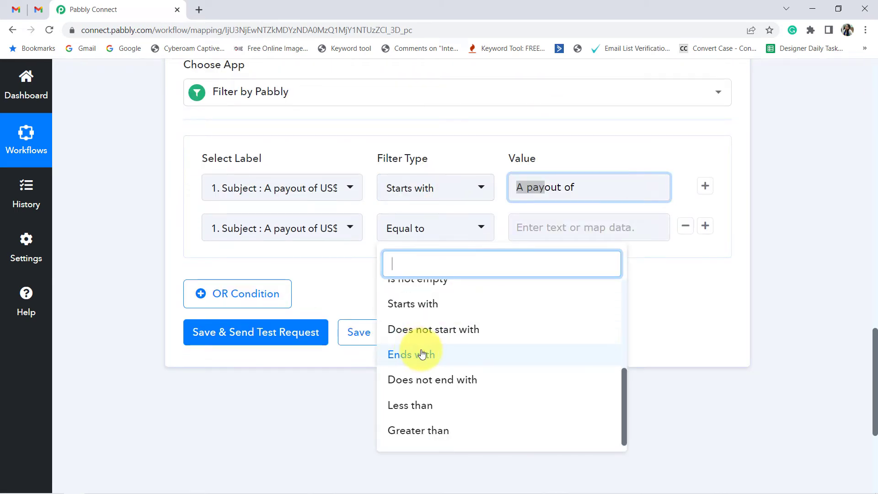
left_click(421, 354)
Step: Copy "is on the way!" from the end of the captured Subject into the second filter condition's value
scroll(717, 278, "up", 3)
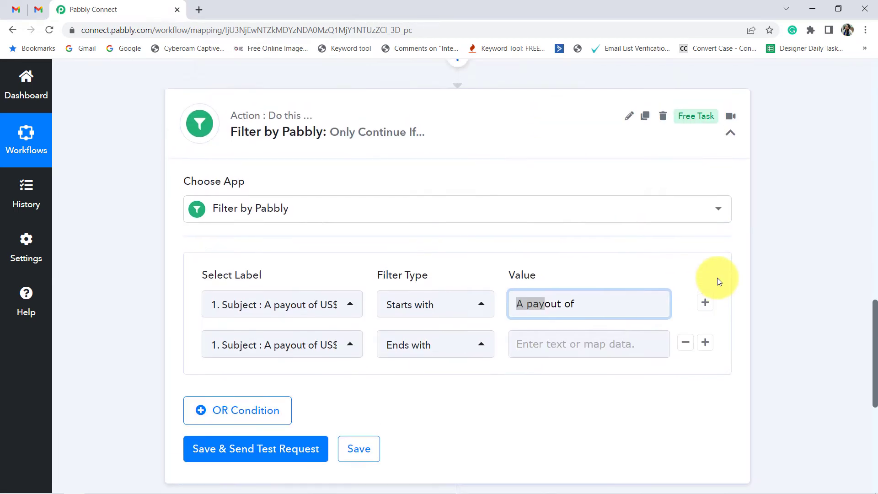
scroll(717, 278, "up", 10)
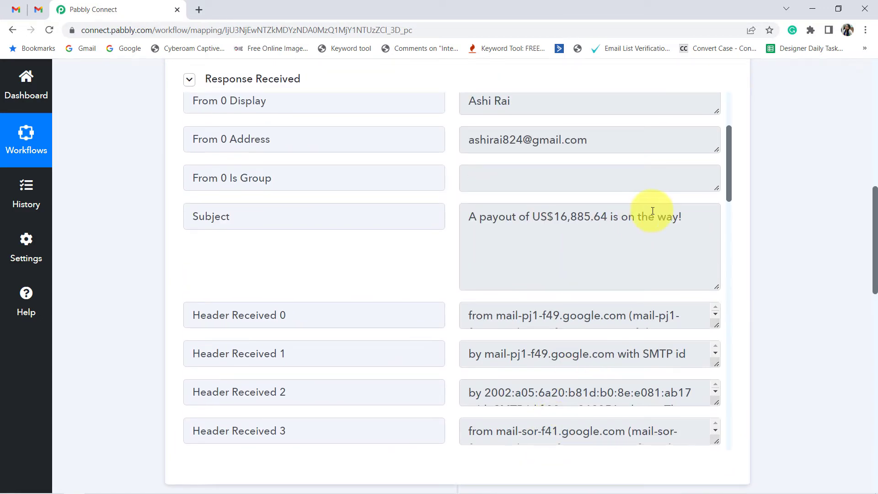
left_click_drag(677, 215, 623, 218)
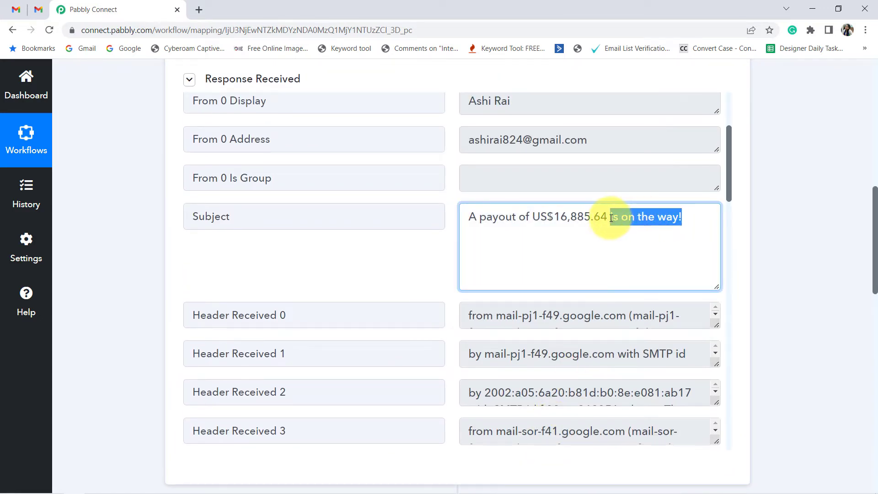
left_click(772, 291)
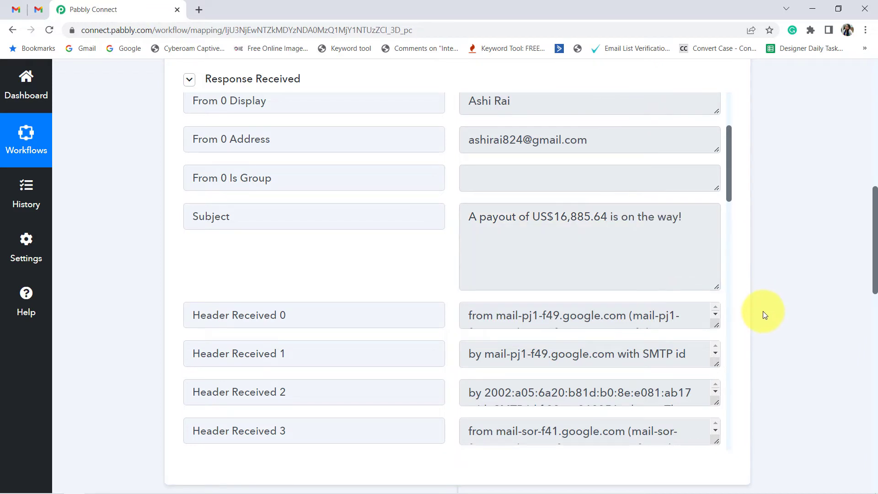
scroll(765, 326, "down", 10)
left_click(521, 228)
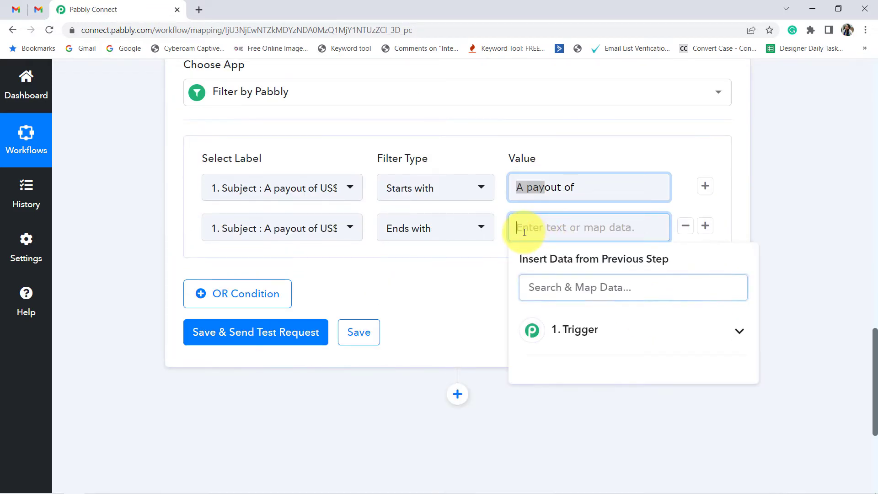
type("is on the way!")
left_click(465, 308)
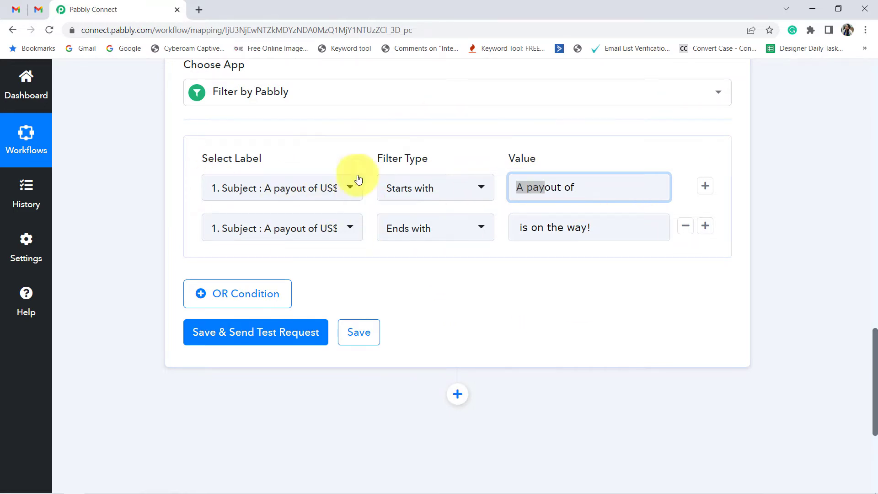
Step: Review the available filter types and the two Subject conditions set in the Filter by Pabbly step
left_click(398, 237)
scroll(458, 311, "down", 4)
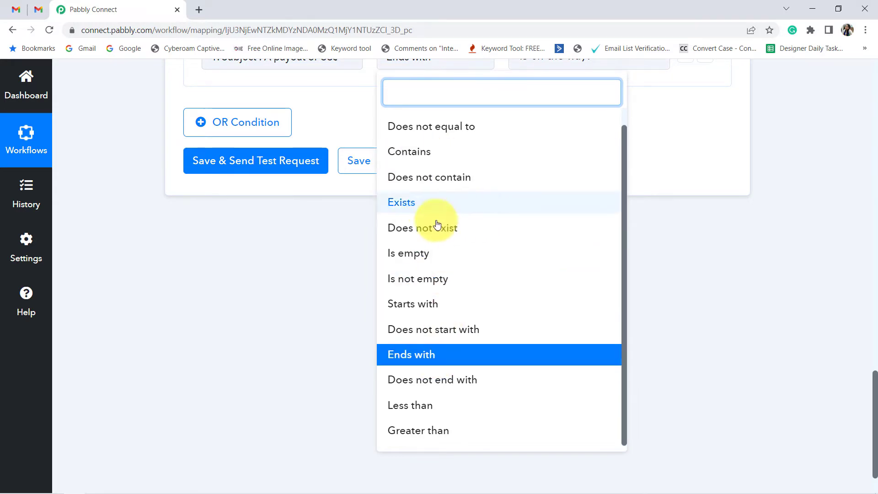
left_click(215, 329)
scroll(532, 301, "up", 4)
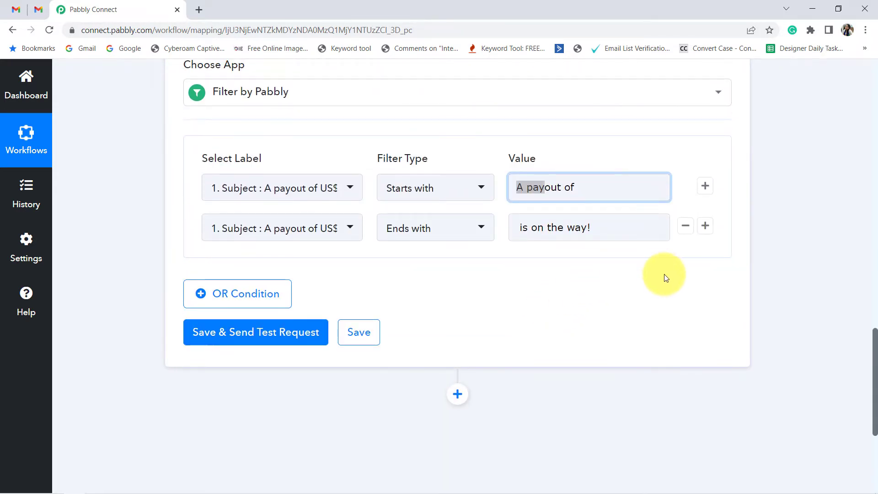
scroll(664, 273, "up", 7)
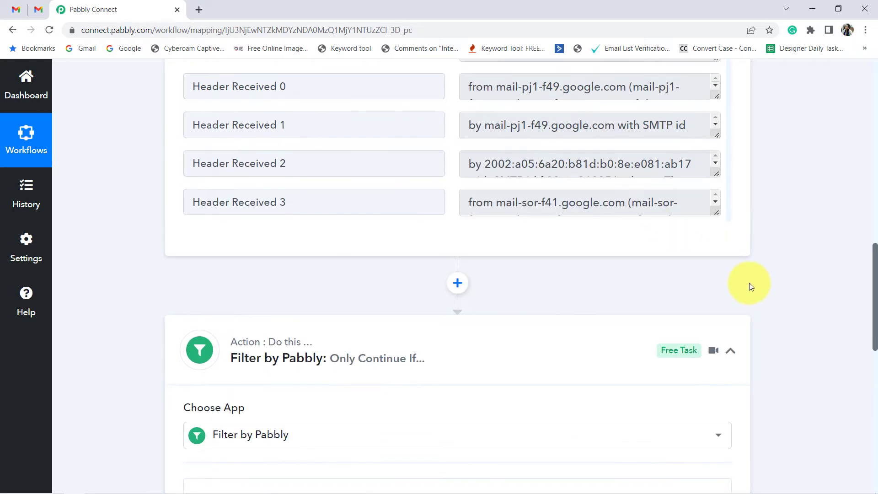
scroll(762, 281, "down", 3)
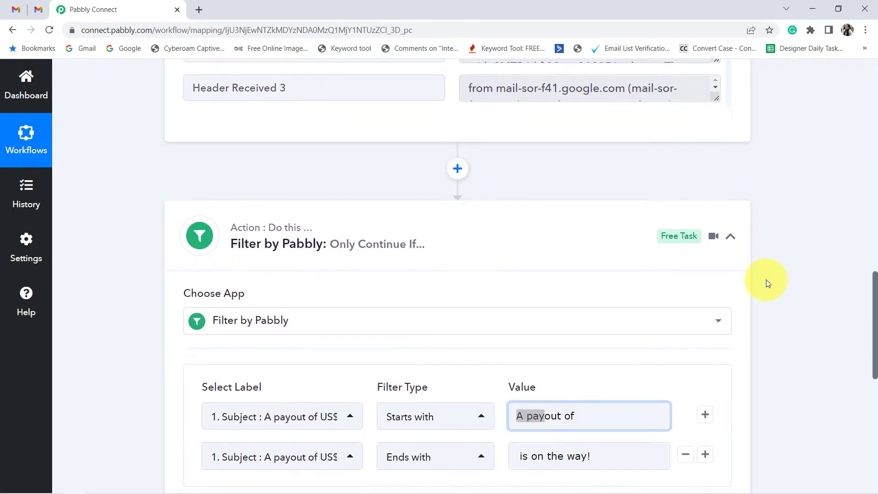
scroll(768, 280, "down", 3)
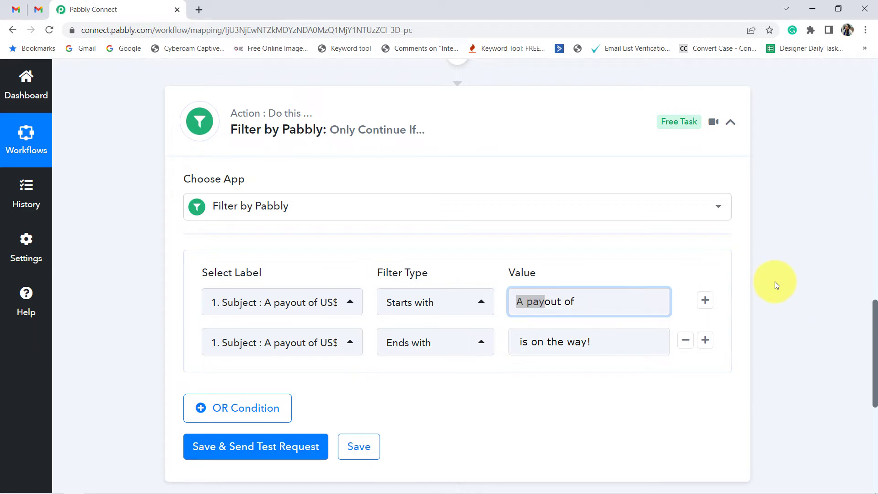
left_click(135, 304)
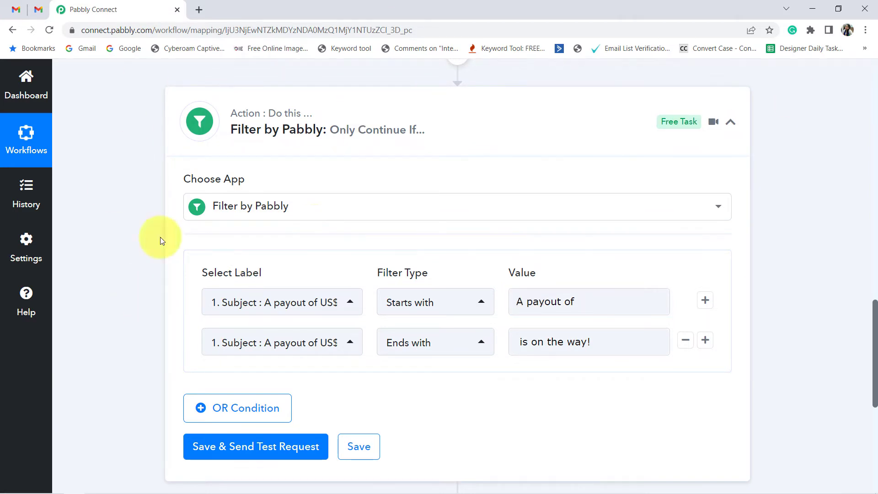
Step: Save the filter with a test request and check the response against its two Subject conditions
scroll(174, 375, "down", 3)
left_click(235, 338)
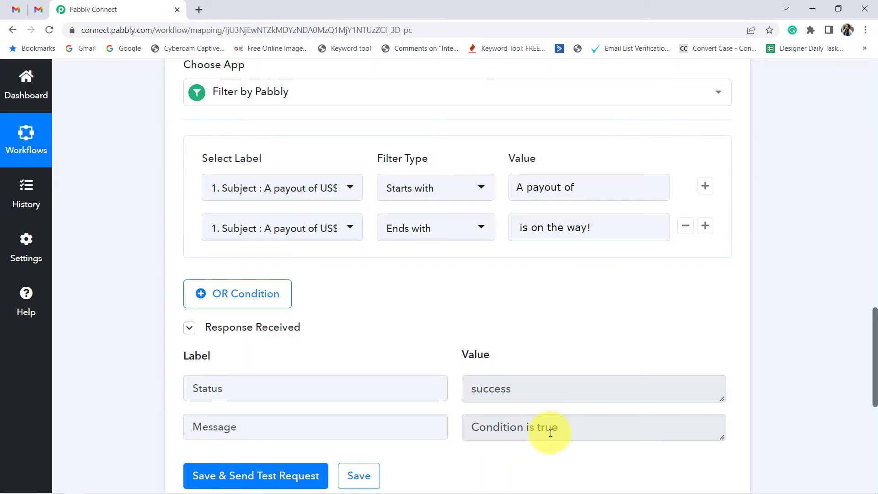
left_click_drag(551, 433, 488, 437)
left_click(485, 329)
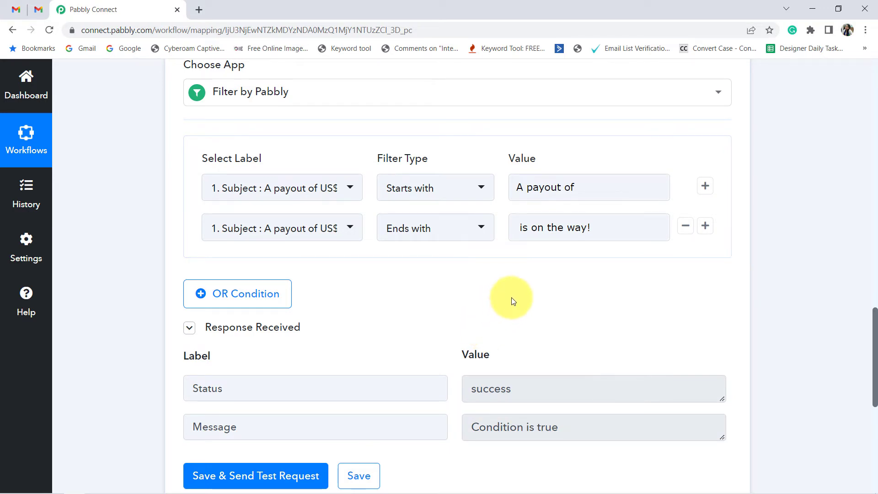
left_click_drag(570, 187, 514, 187)
left_click(507, 256)
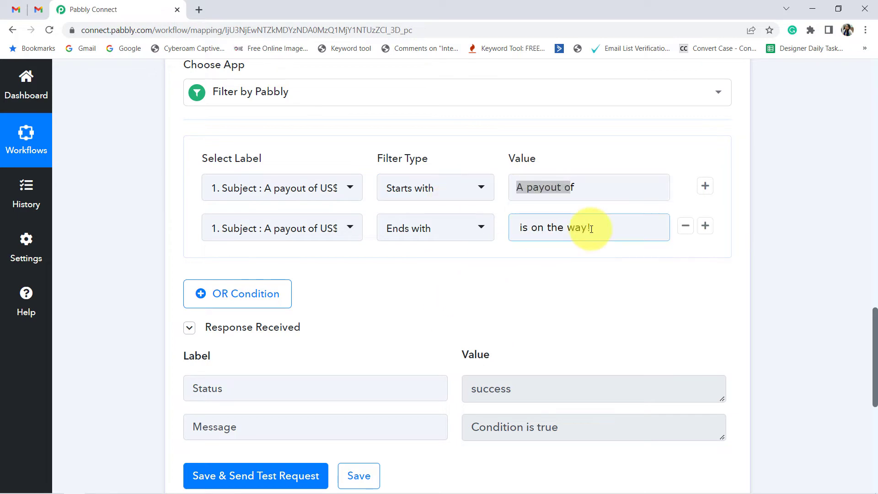
left_click_drag(585, 226, 476, 229)
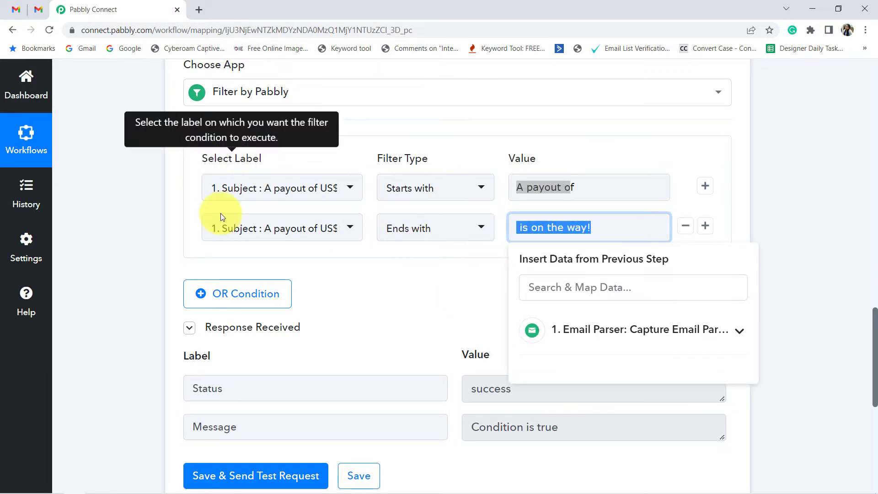
left_click(137, 315)
Step: Add a WhatsApp Cloud API action after the filter with the Send Template Message action event
scroll(135, 311, "down", 8)
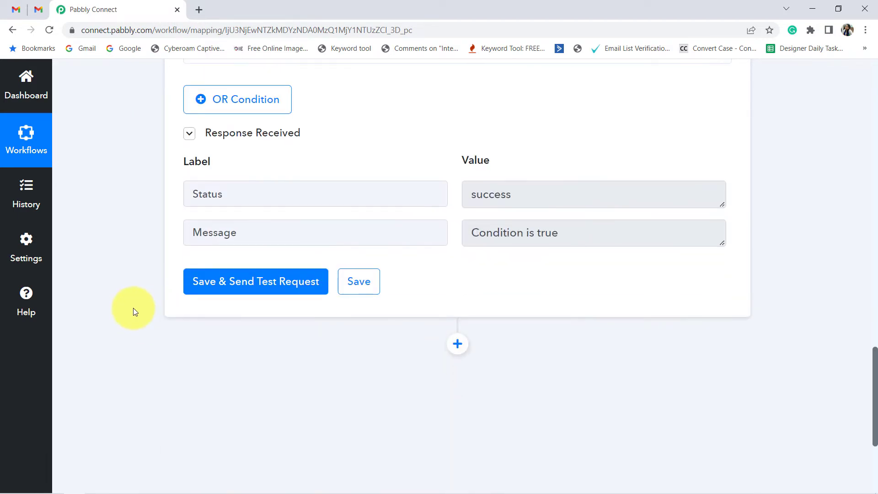
left_click(463, 163)
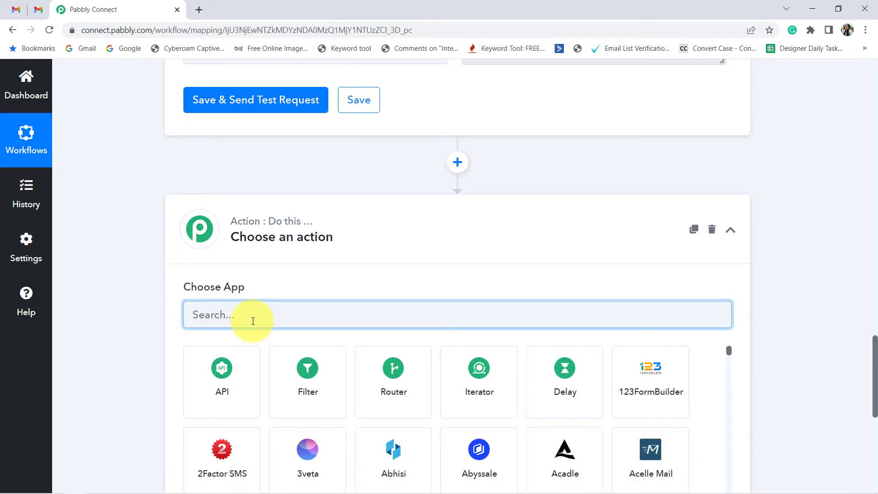
type("whatsa")
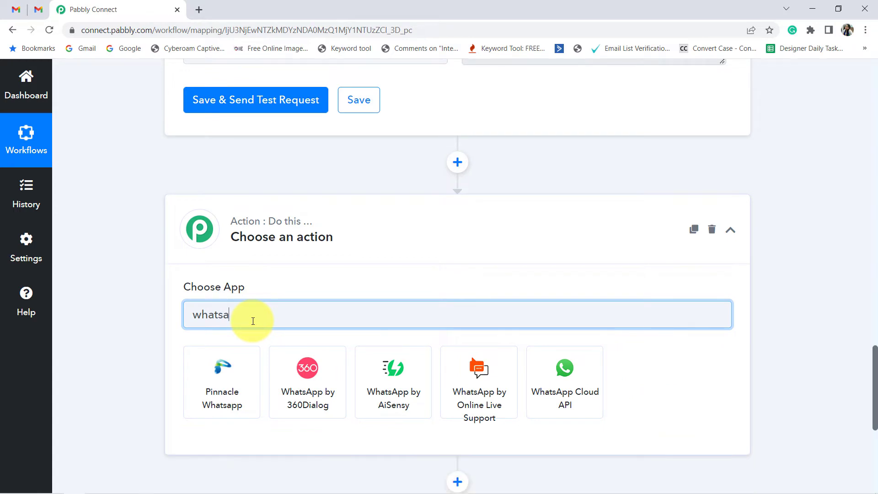
left_click(564, 384)
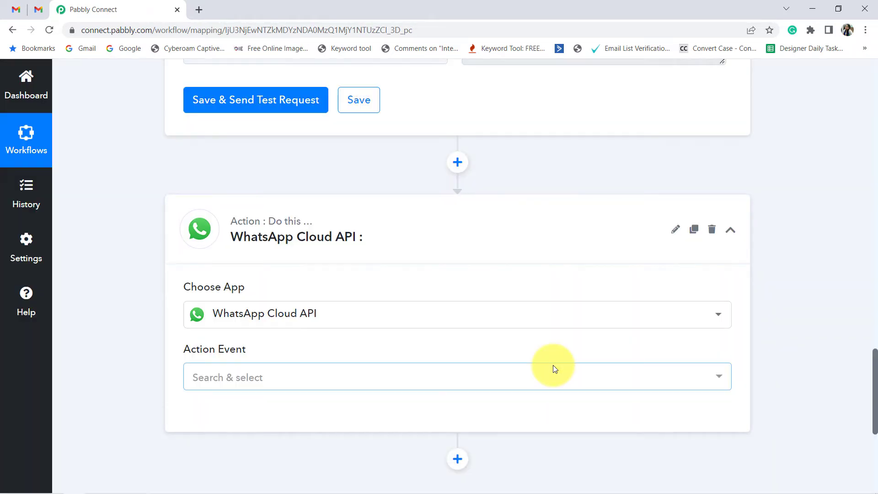
scroll(145, 326, "down", 1)
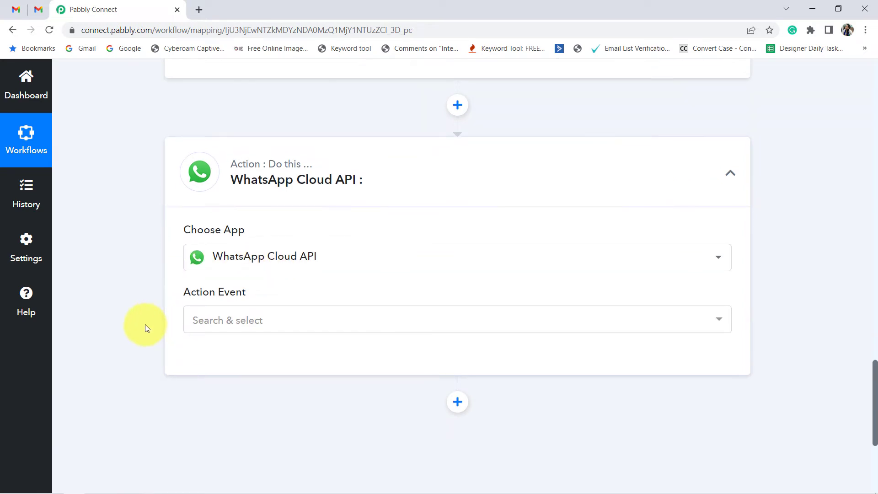
scroll(145, 325, "down", 1)
left_click(215, 269)
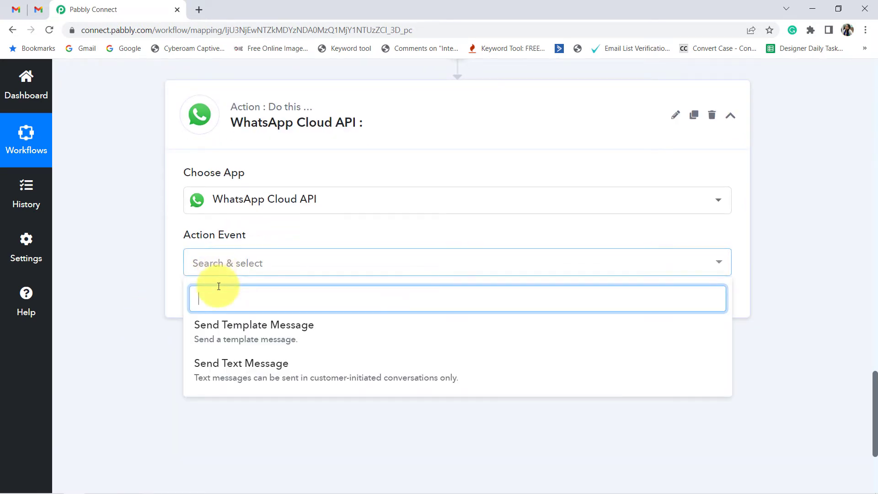
left_click(208, 335)
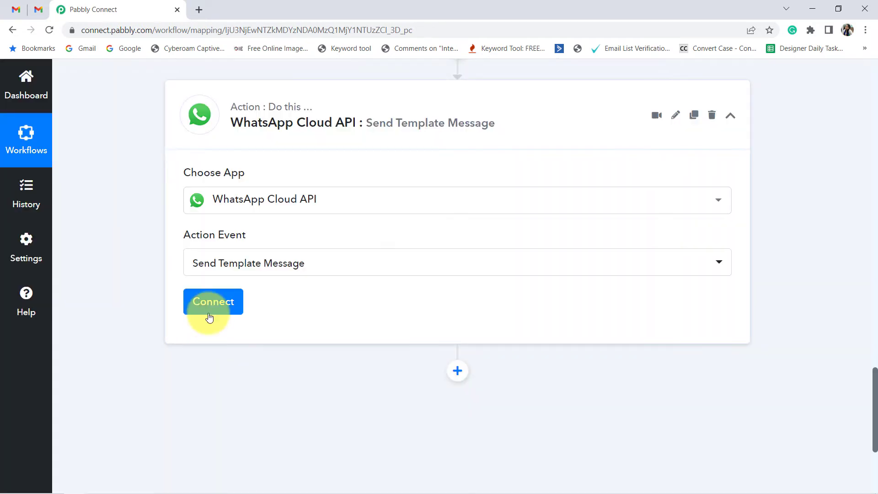
Step: Start a new connection for the WhatsApp Cloud API action and bring up its token and ID fields
left_click(210, 311)
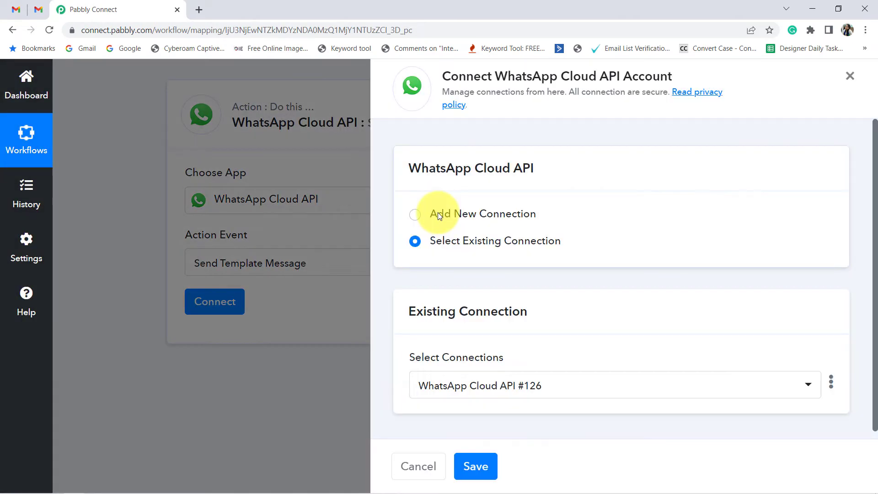
left_click(438, 214)
scroll(465, 316, "down", 3)
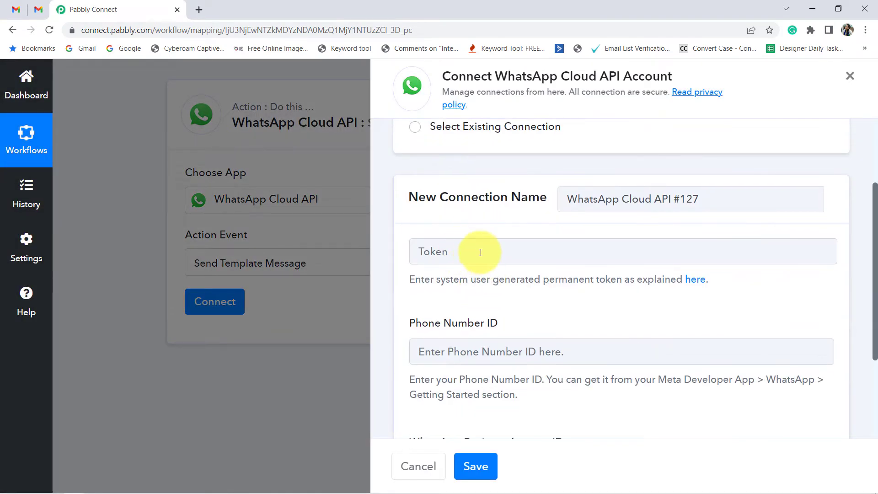
scroll(481, 252, "down", 3)
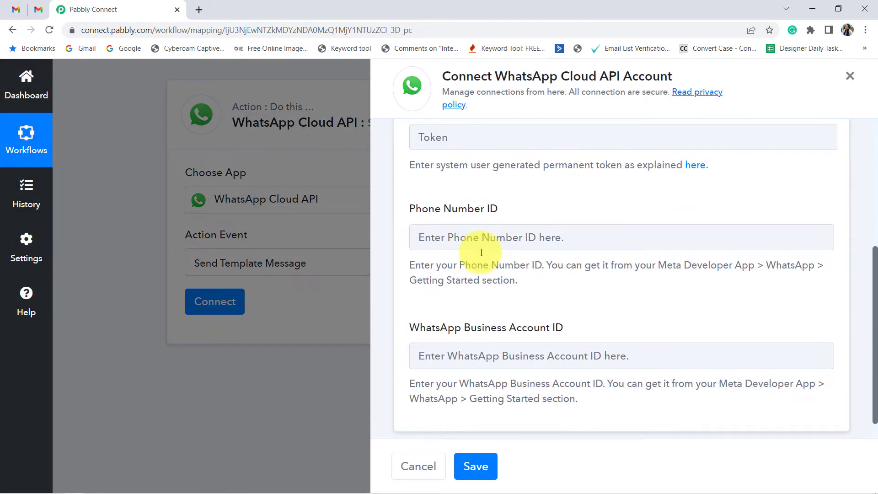
Step: Open developers.facebook.com in a new browser tab and go to MyConnectMsg App's WhatsApp Getting Started page
left_click(196, 10)
type("deve")
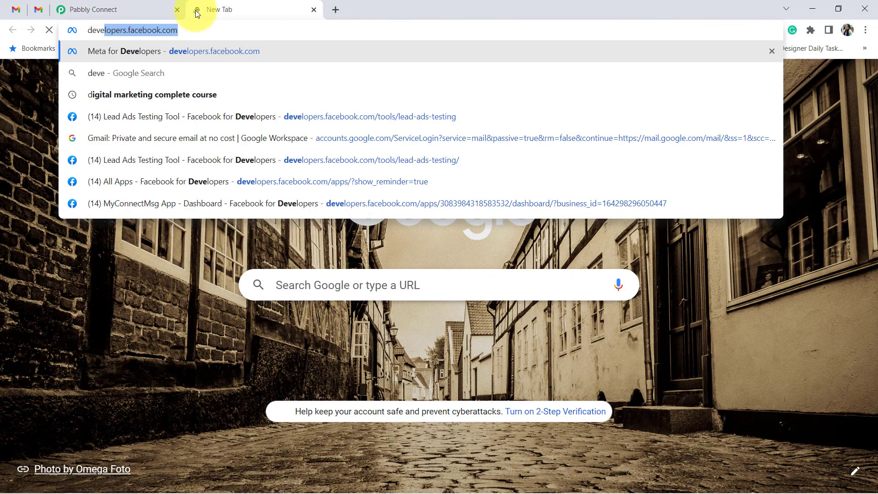
type("lopers")
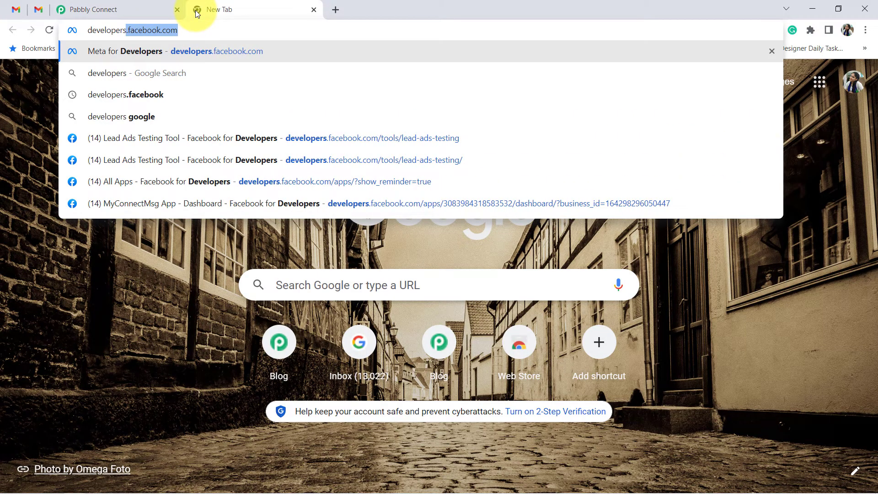
key("Return")
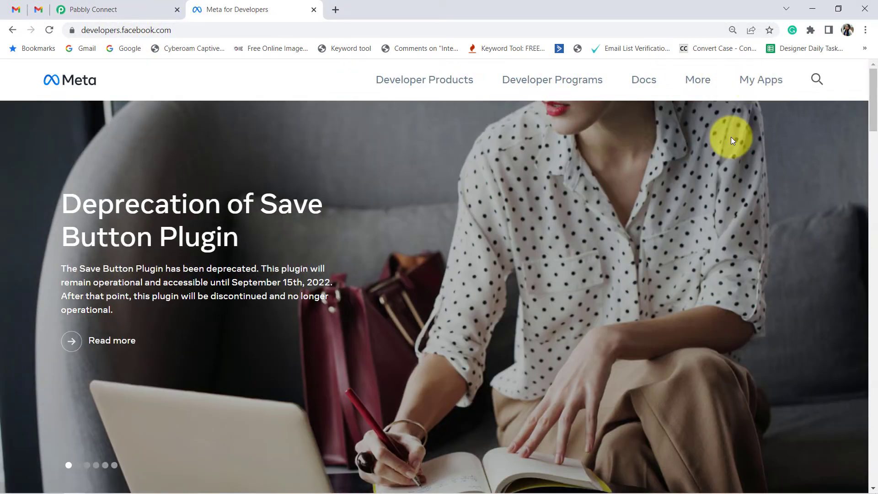
left_click(761, 86)
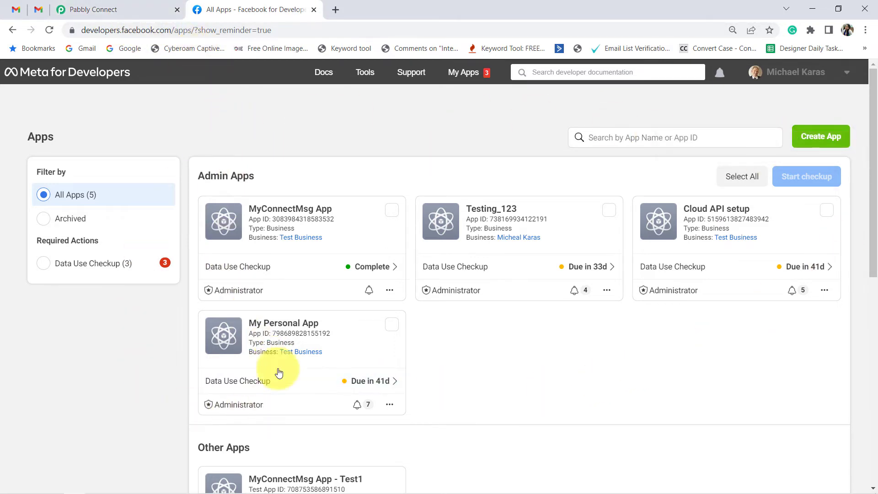
left_click(282, 215)
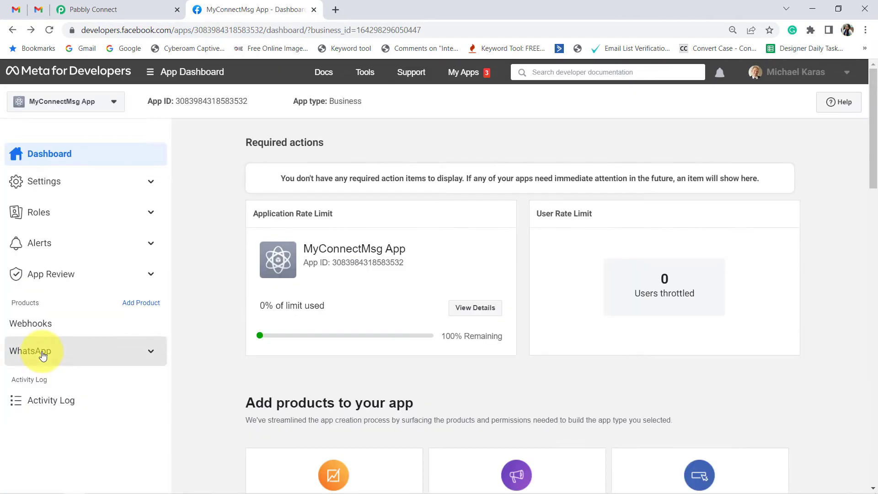
left_click(39, 352)
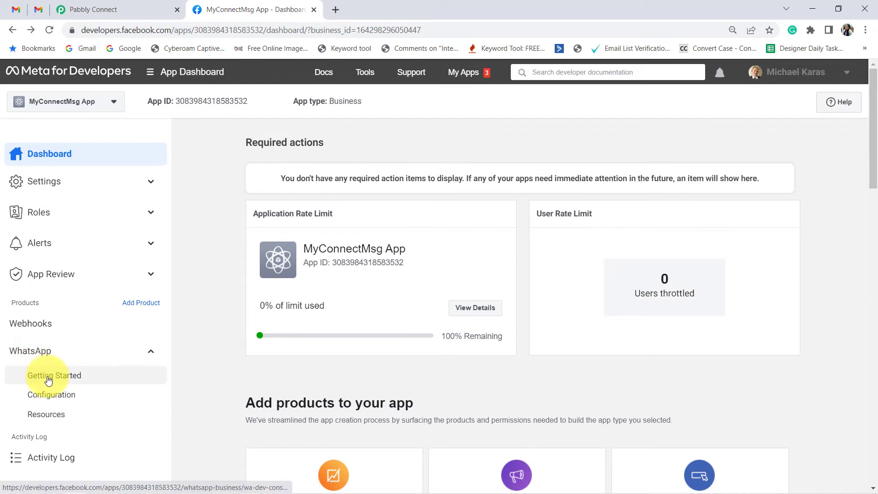
left_click(48, 378)
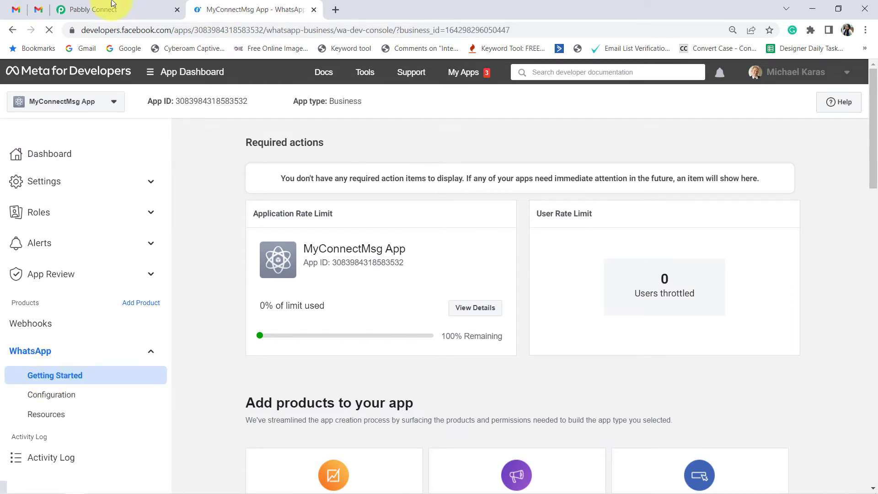
Step: Copy the temporary access token from the Meta Getting Started page into the new Pabbly connection's Token field
left_click(108, 8)
scroll(439, 237, "up", 1)
scroll(463, 308, "down", 1)
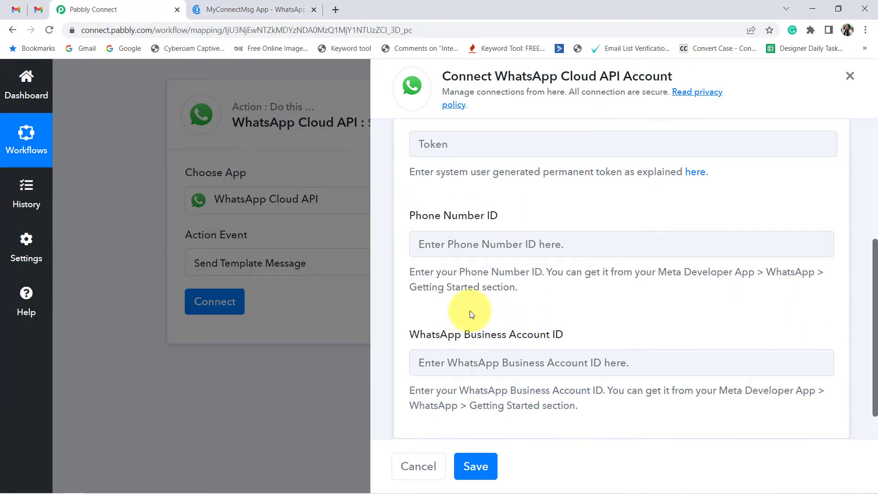
left_click(254, 9)
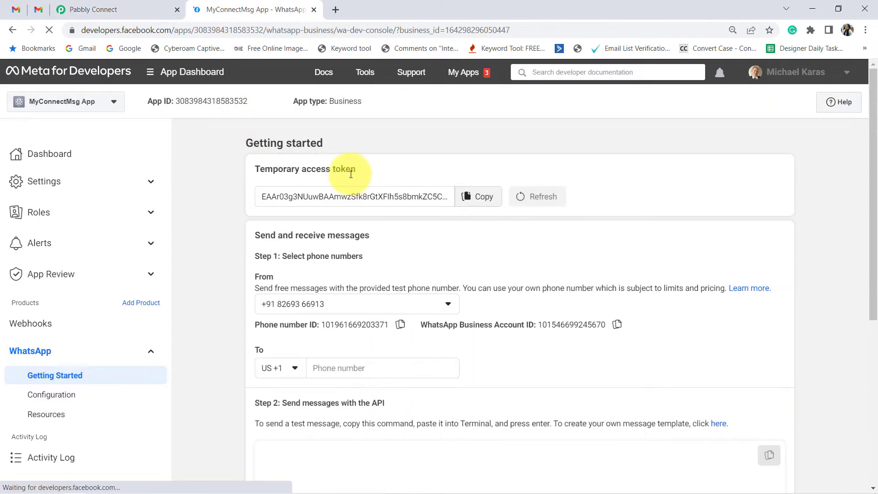
left_click(478, 196)
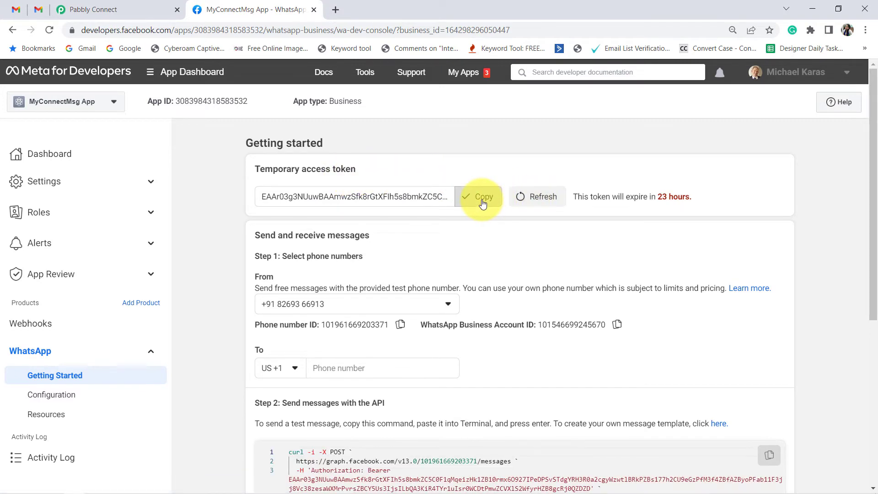
left_click(73, 4)
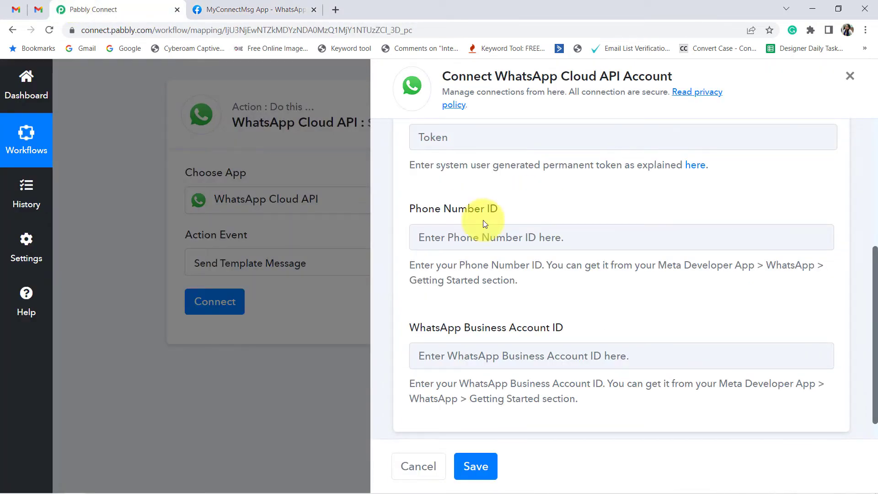
left_click(438, 146)
key("ctrl+v")
scroll(451, 245, "up", 2)
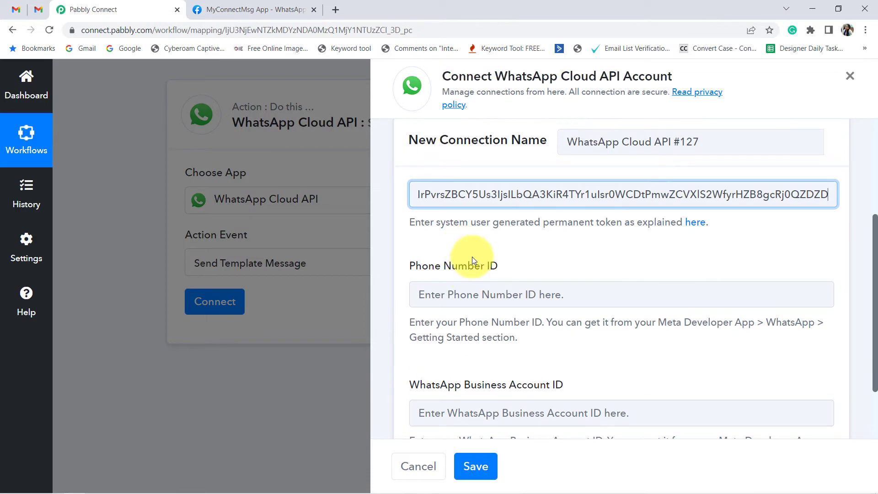
Step: Copy the Phone Number ID from the Meta Getting Started page into the new connection's Phone Number ID field
left_click_drag(409, 268, 501, 264)
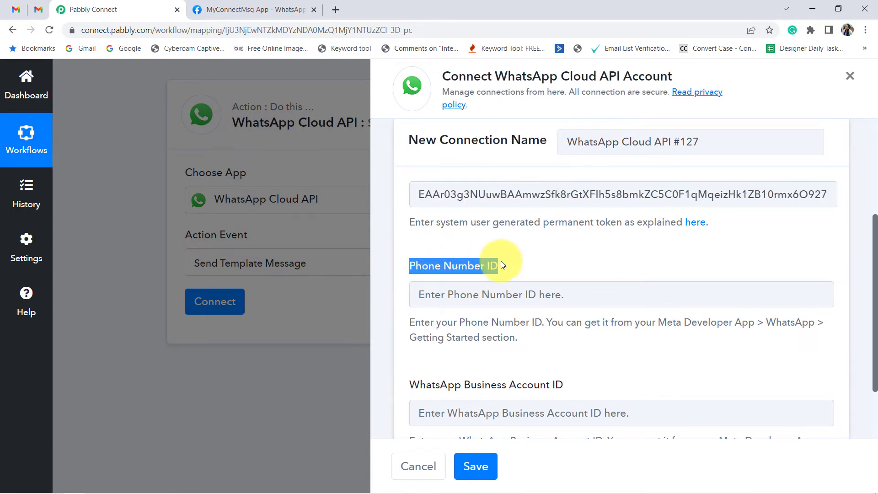
left_click(289, 5)
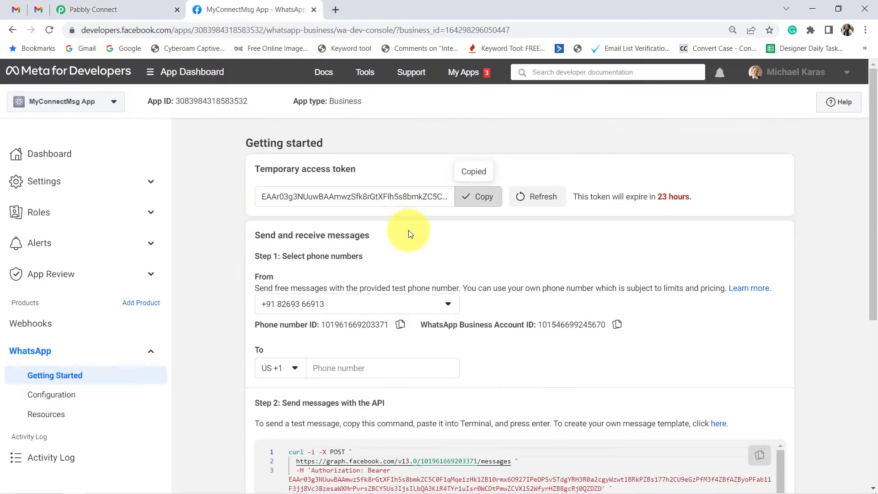
left_click(400, 325)
left_click(50, 4)
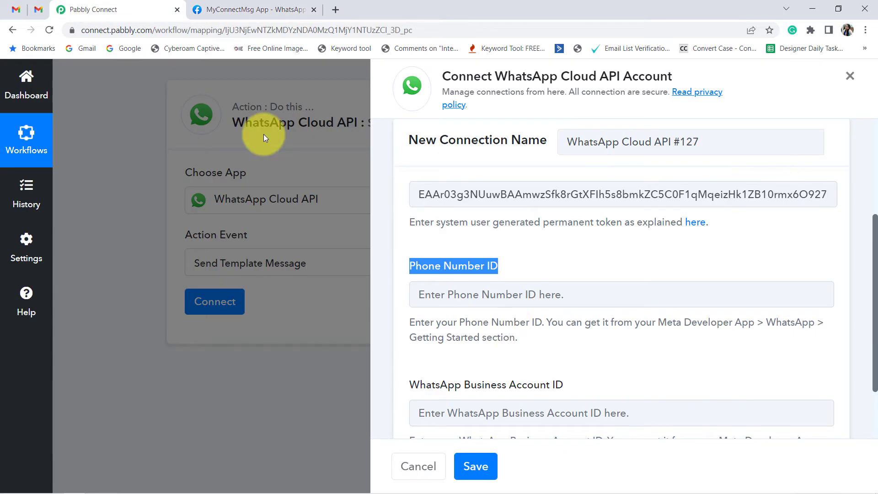
left_click(454, 296)
key("ctrl+v")
Step: Copy the WhatsApp Business Account ID from the Meta Getting Started page into the matching field of the new connection
left_click(230, 4)
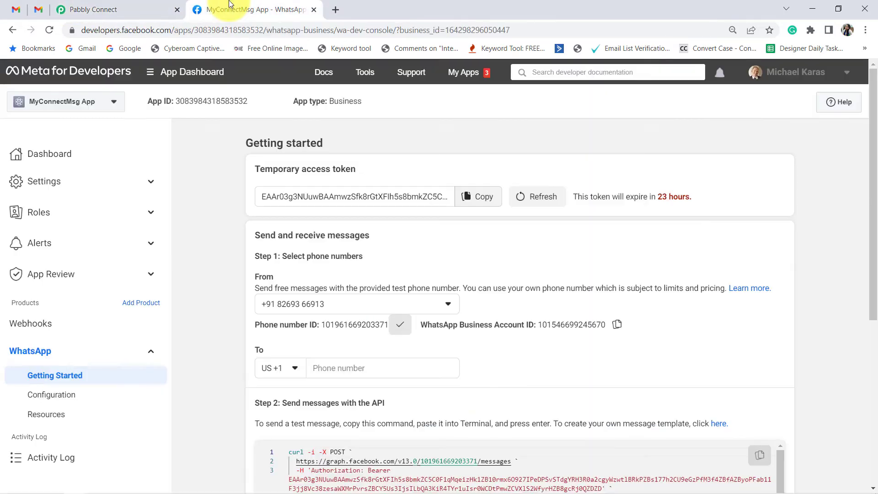
left_click(617, 324)
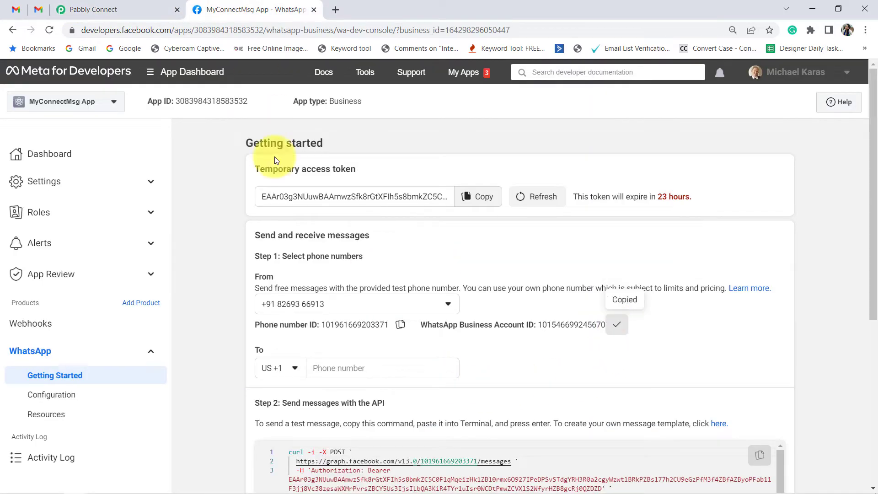
left_click(93, 4)
left_click(436, 411)
key("ctrl+v")
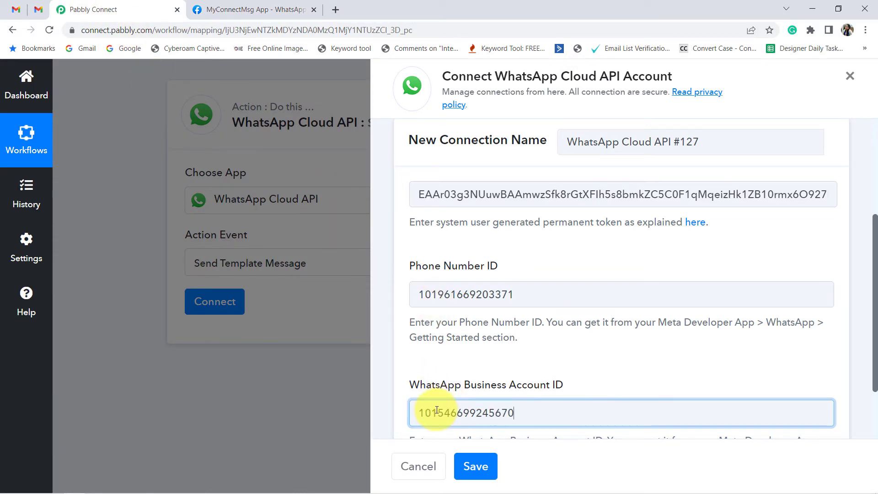
Step: Check the temporary access token's expiry on the Meta page and save the new WhatsApp Cloud API connection in Pabbly Connect
left_click(255, 9)
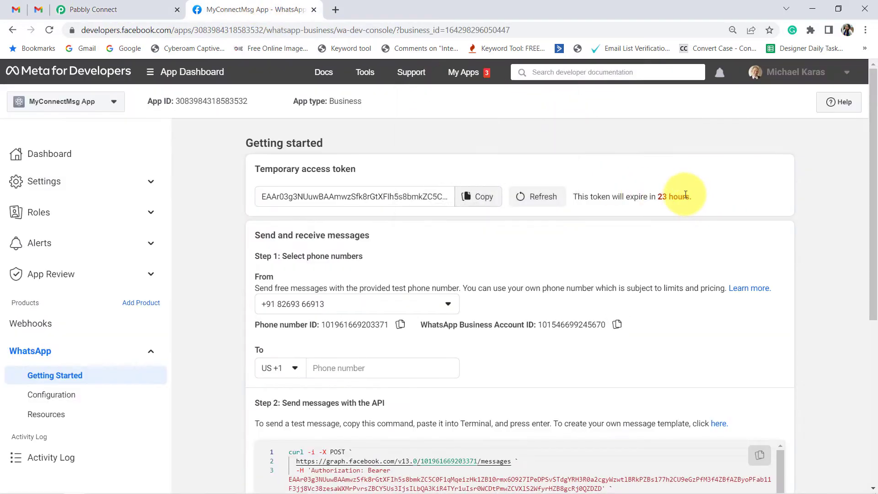
left_click_drag(686, 195, 597, 196)
left_click(618, 191)
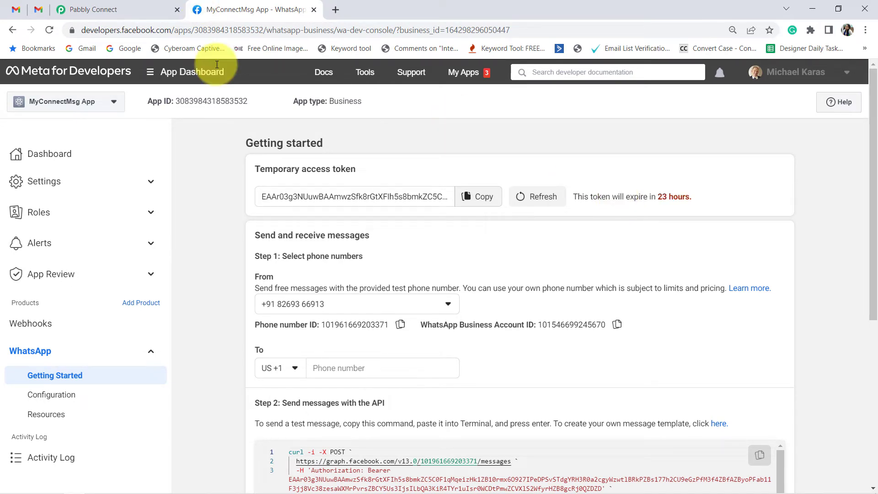
left_click(92, 6)
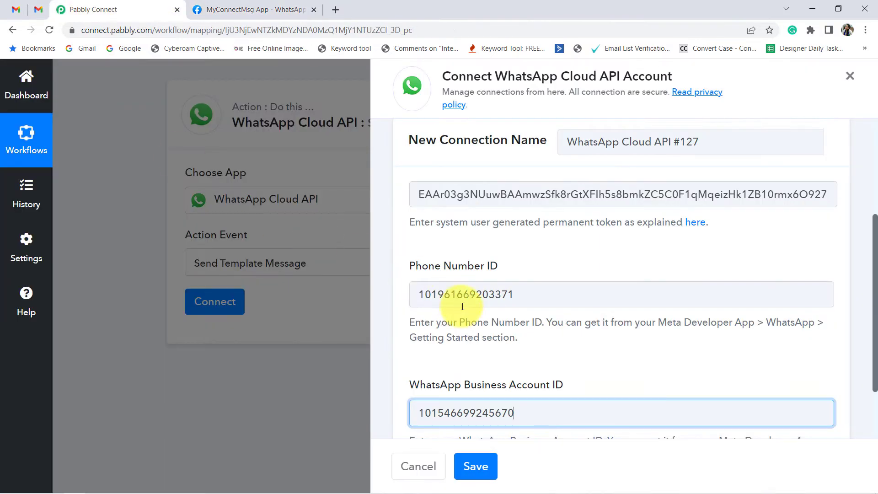
scroll(465, 303, "down", 2)
left_click(464, 469)
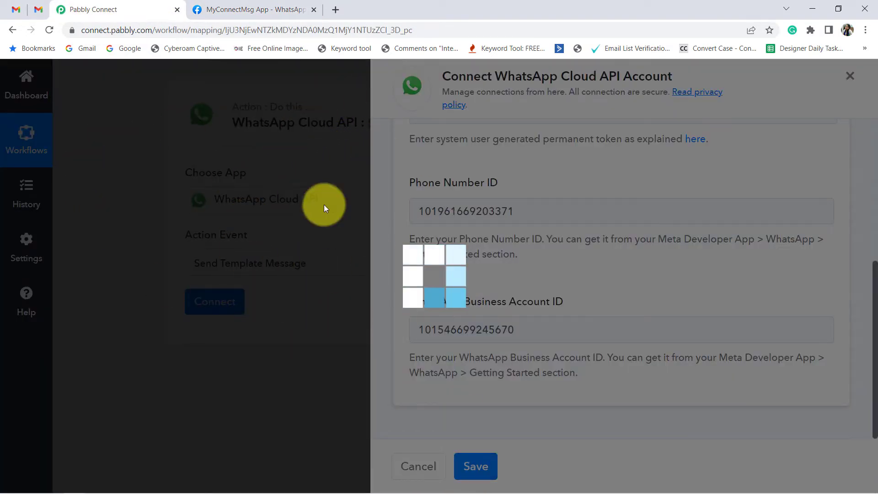
Step: Examine the required Template Name field of the connected Send Template Message action
scroll(332, 246, "down", 2)
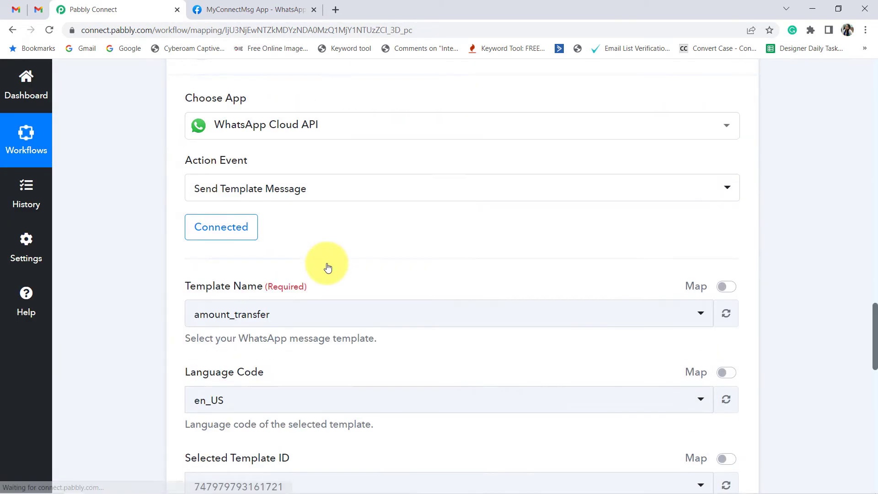
left_click_drag(197, 253, 284, 245)
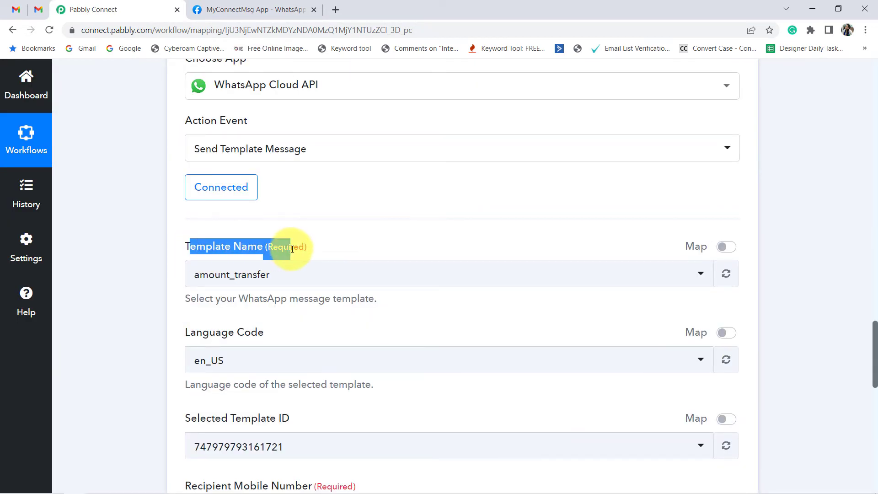
left_click(236, 276)
left_click(236, 278)
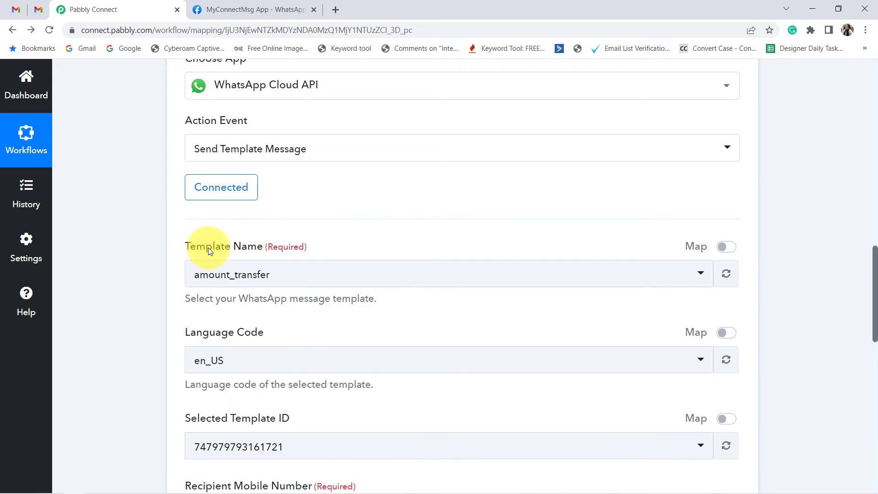
left_click_drag(196, 247, 275, 243)
left_click(253, 245)
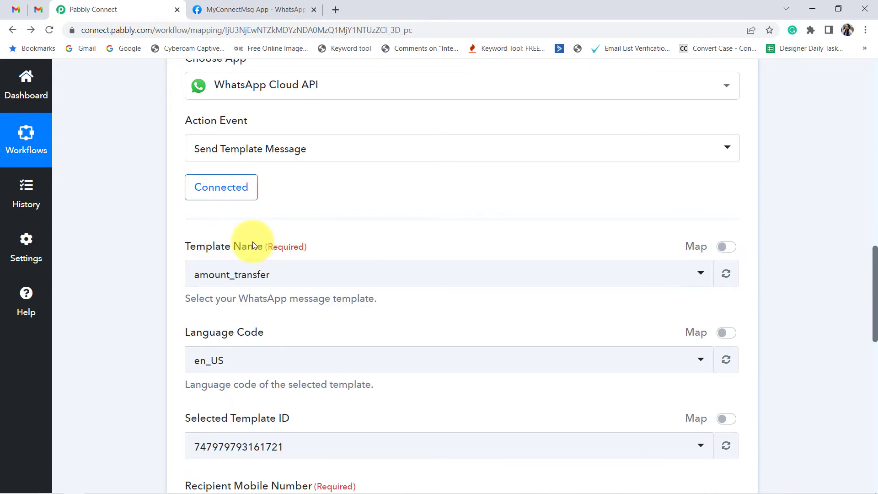
left_click_drag(198, 247, 269, 261)
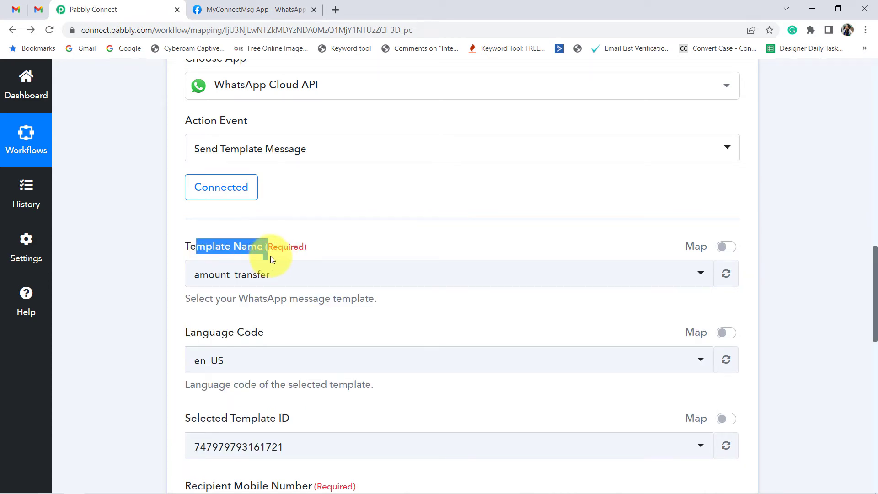
left_click(273, 253)
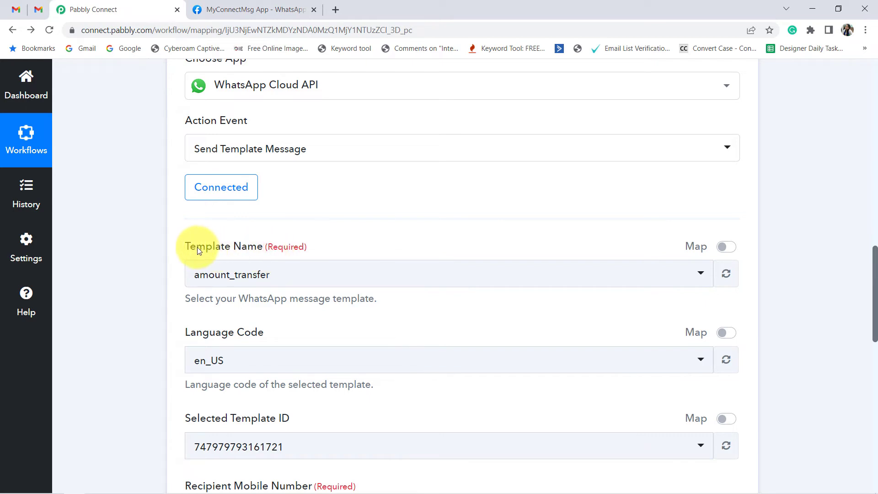
left_click_drag(196, 247, 294, 247)
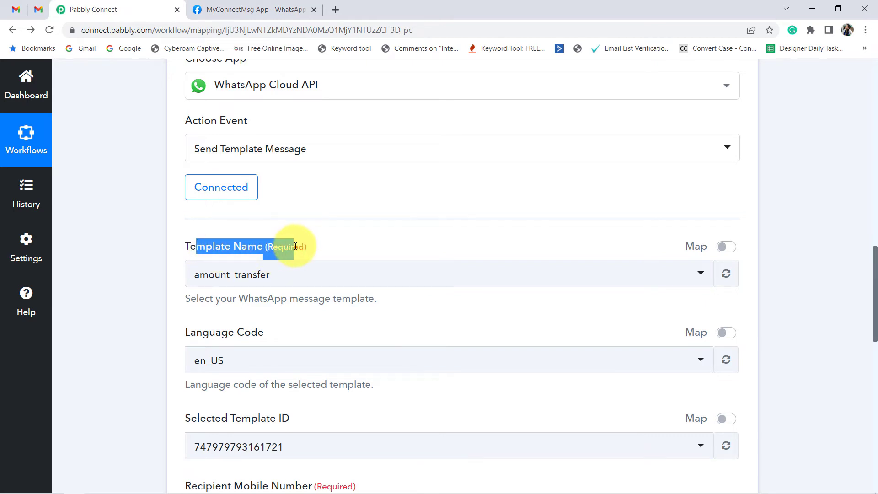
Step: Open the message templates page in WhatsApp Manager from the template creation link on the Meta Getting Started page
left_click(247, 9)
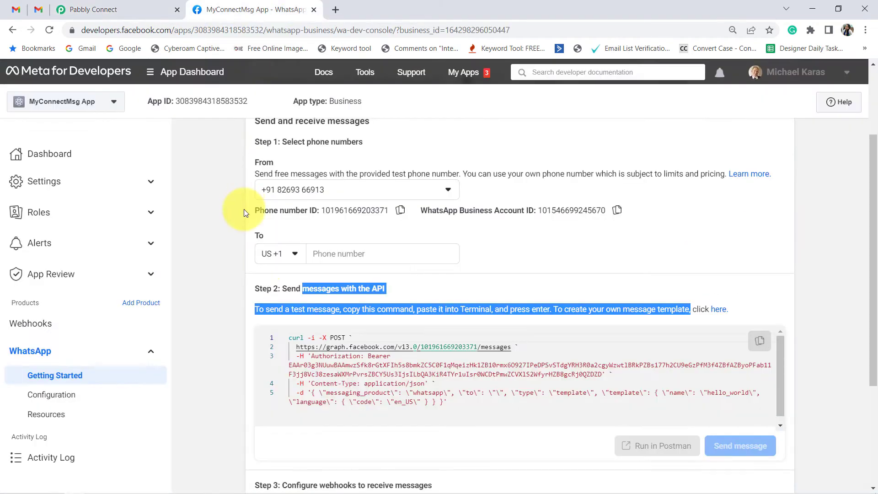
scroll(291, 285, "down", 1)
left_click_drag(268, 232, 391, 232)
left_click_drag(274, 252, 508, 252)
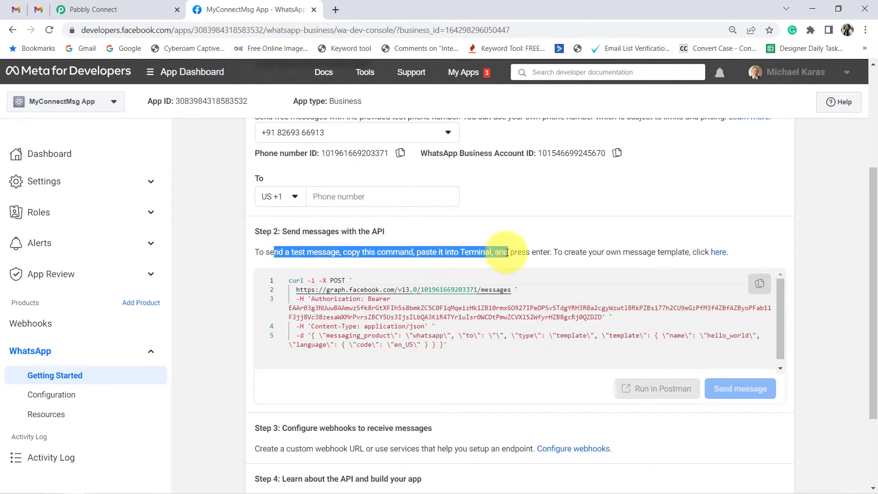
left_click(720, 257)
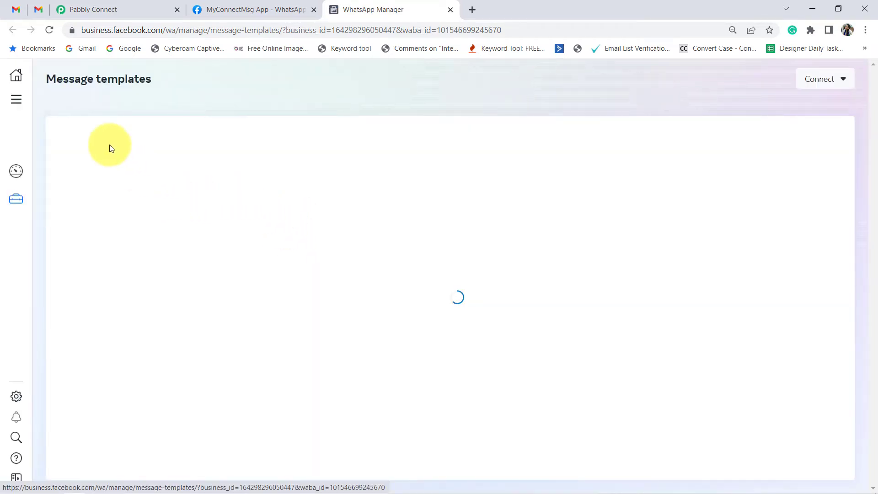
Step: Search the message templates for "strip" and open the stripe_payout_notification template
left_click_drag(56, 79, 163, 81)
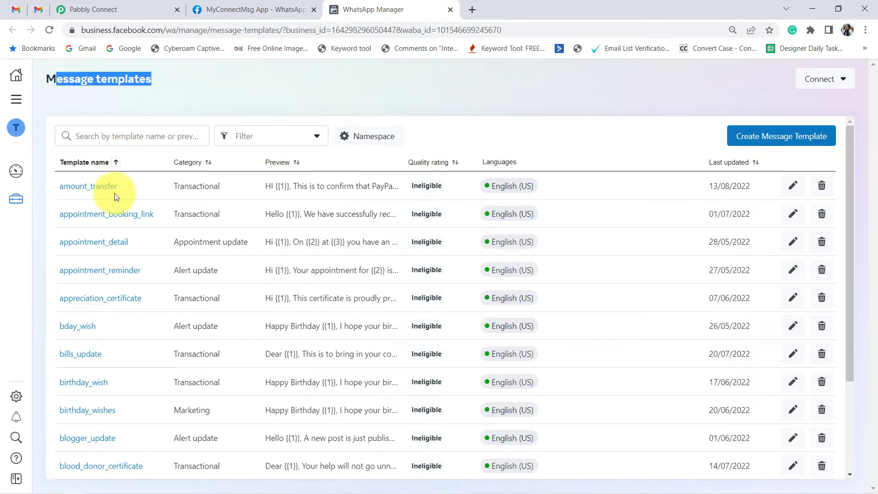
scroll(115, 197, "down", 6)
scroll(137, 343, "up", 7)
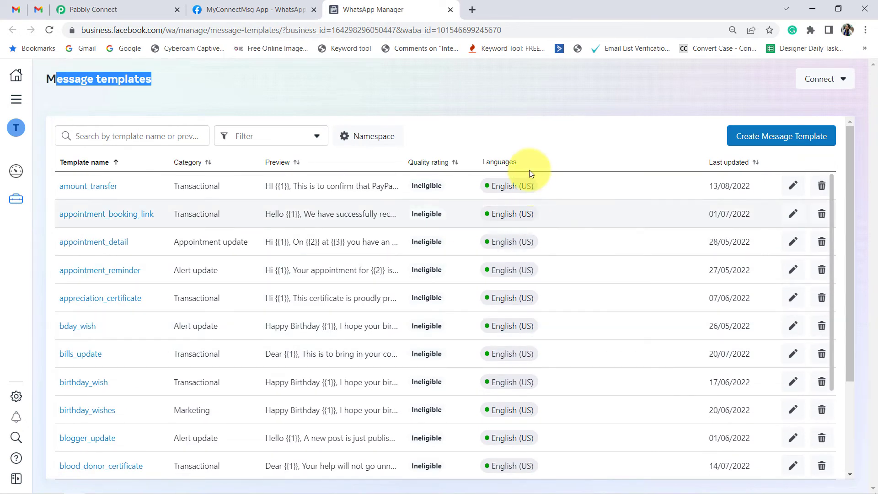
mouse_move(502, 185)
left_click_drag(571, 209, 622, 211)
mouse_move(494, 216)
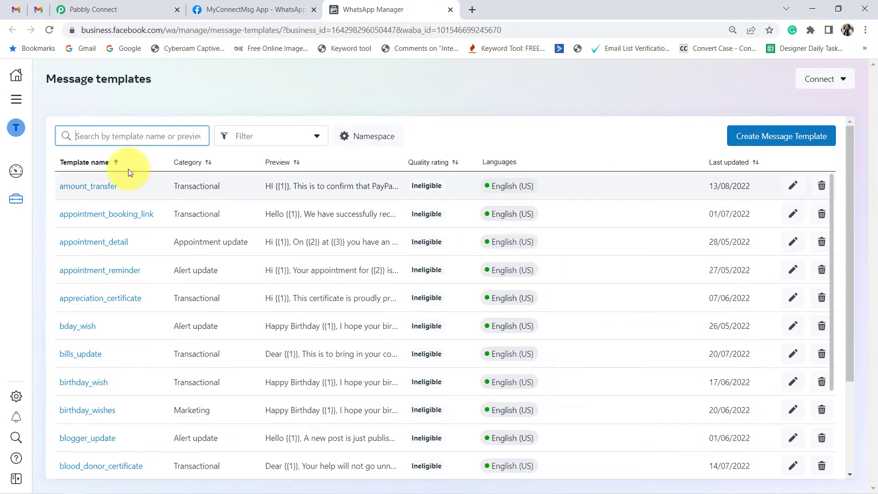
left_click(97, 133)
type("strip")
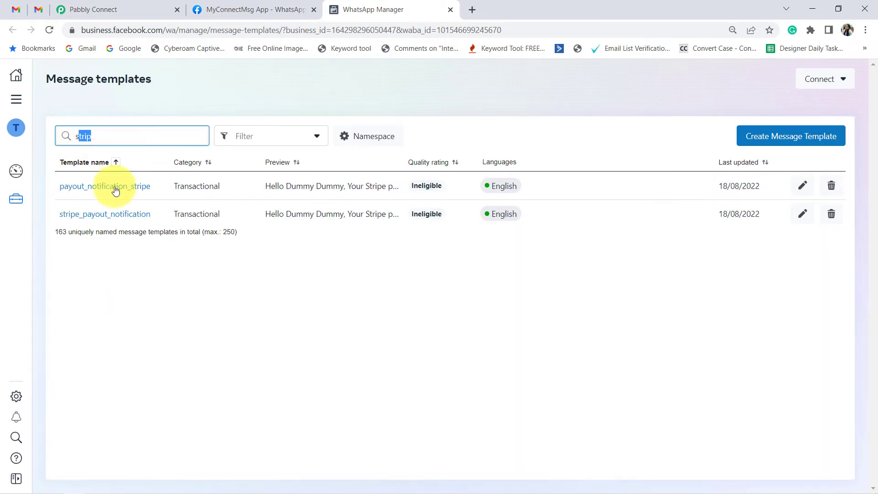
left_click(92, 217)
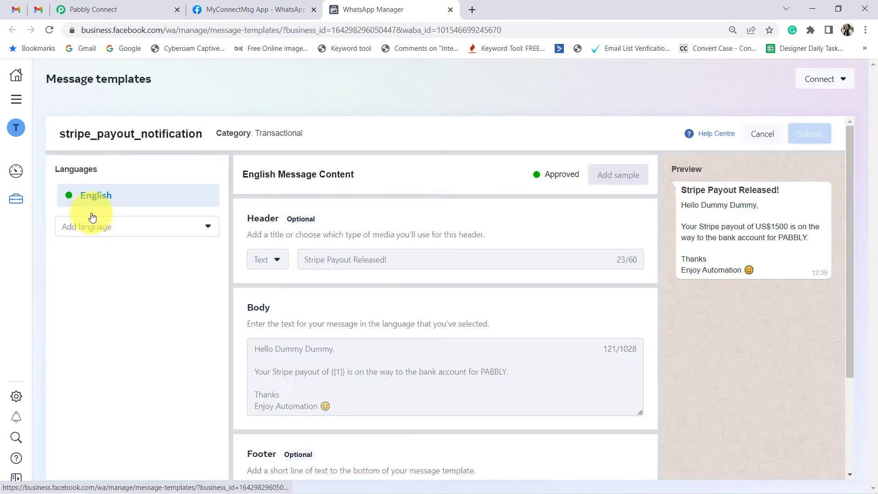
Step: Review the stripe_payout_notification template's name, header text and message preview
left_click_drag(68, 136, 180, 145)
left_click(255, 227)
left_click_drag(255, 228, 319, 268)
left_click_drag(379, 264, 385, 262)
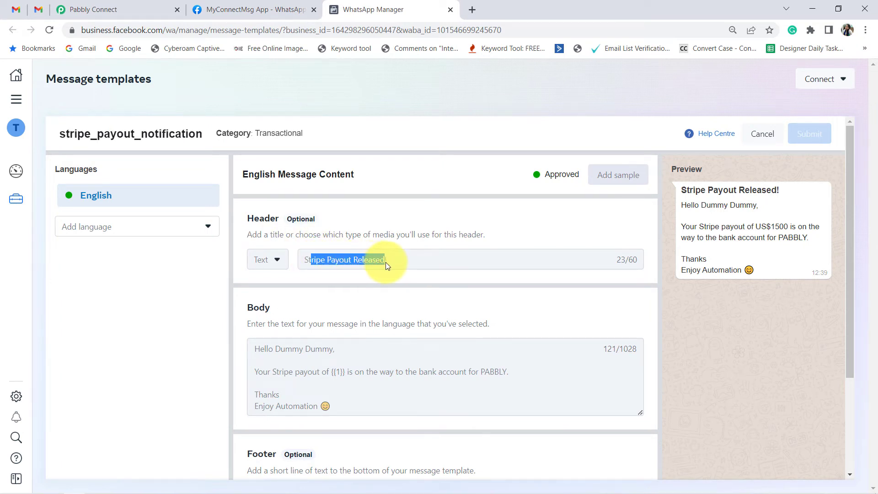
left_click(355, 234)
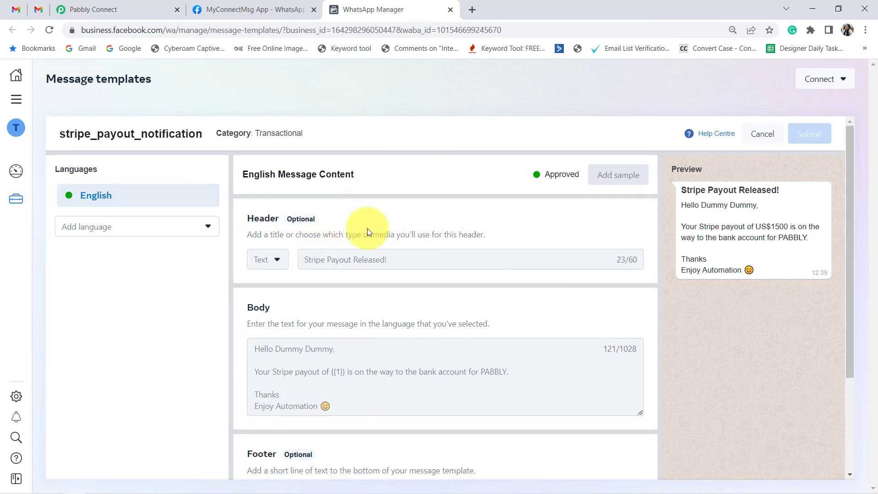
left_click_drag(681, 190, 784, 190)
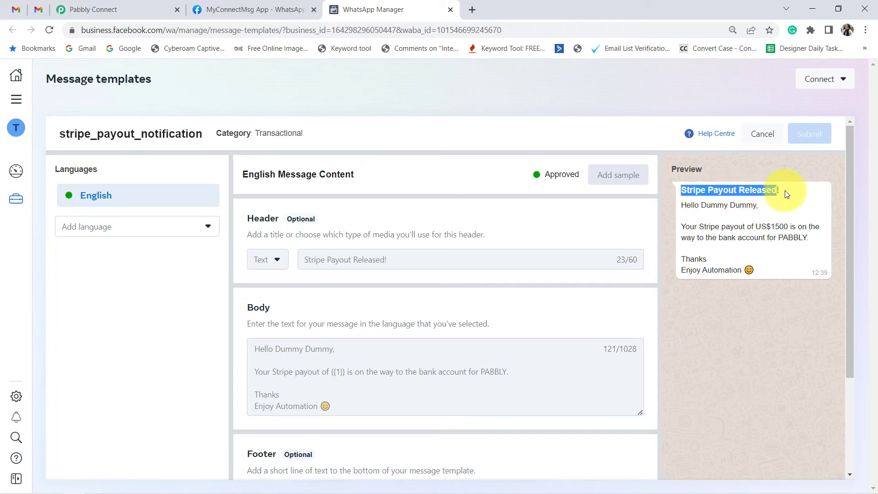
left_click(766, 203)
left_click_drag(686, 205, 748, 270)
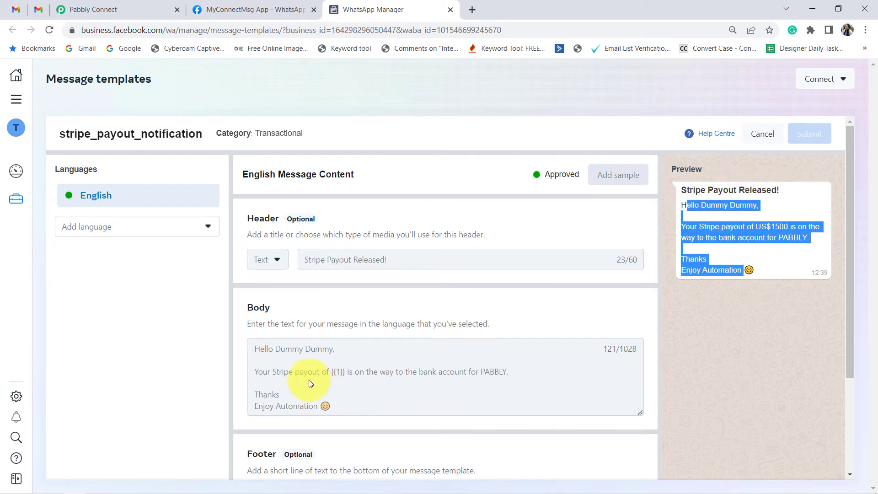
Step: Review the template's body text with its {{1}} variable, along with its optional footer and buttons sections
left_click_drag(274, 349, 338, 414)
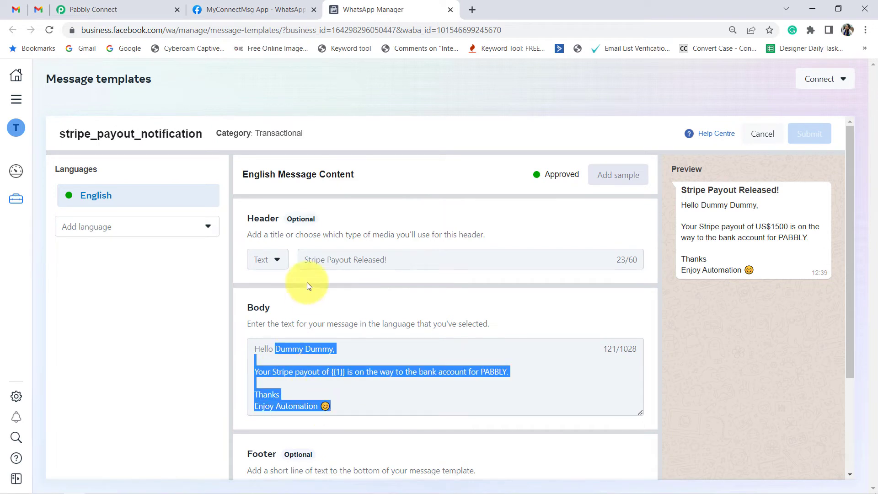
scroll(275, 316, "down", 1)
scroll(275, 316, "down", 1)
left_click(352, 298)
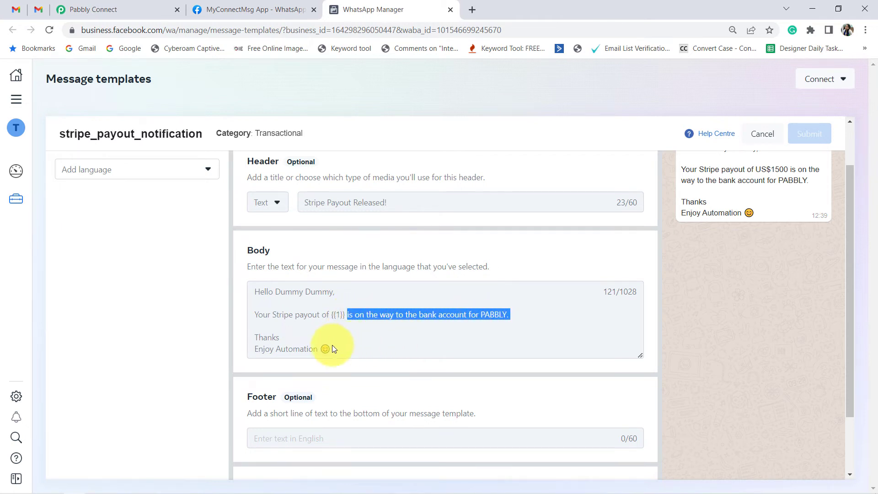
left_click_drag(262, 351, 358, 357)
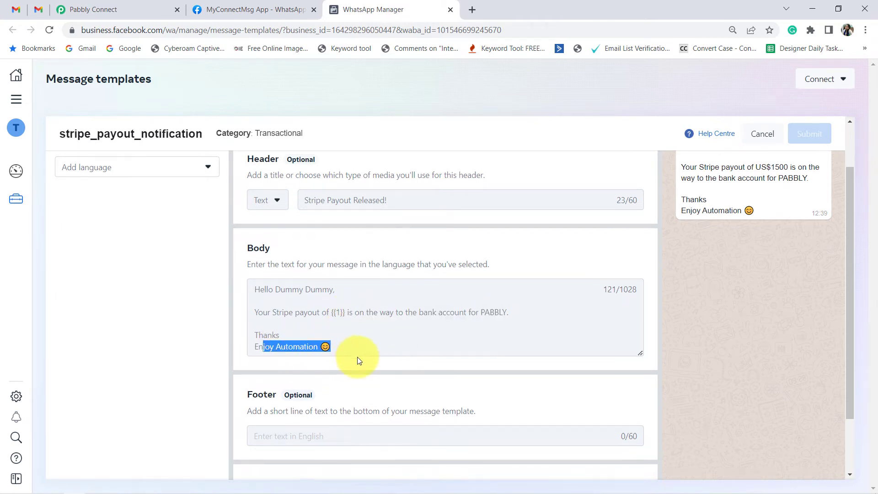
scroll(279, 358, "down", 2)
scroll(250, 358, "down", 1)
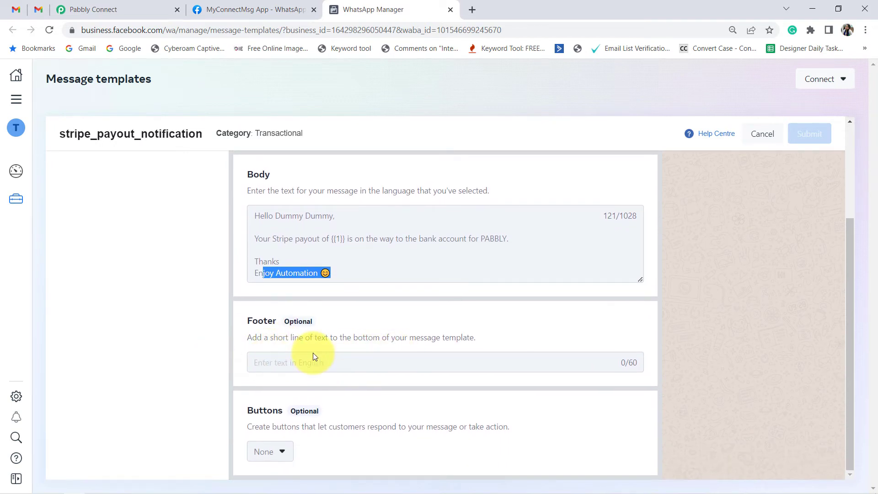
left_click_drag(252, 426, 313, 455)
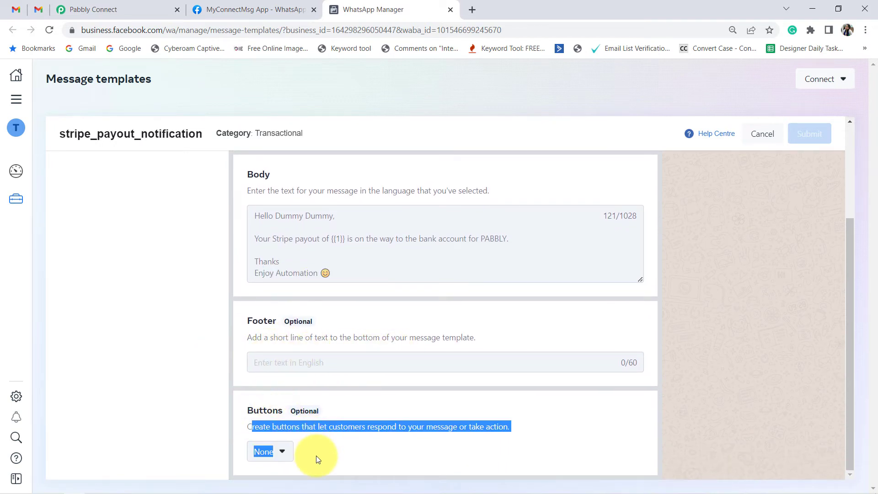
scroll(349, 432, "up", 3)
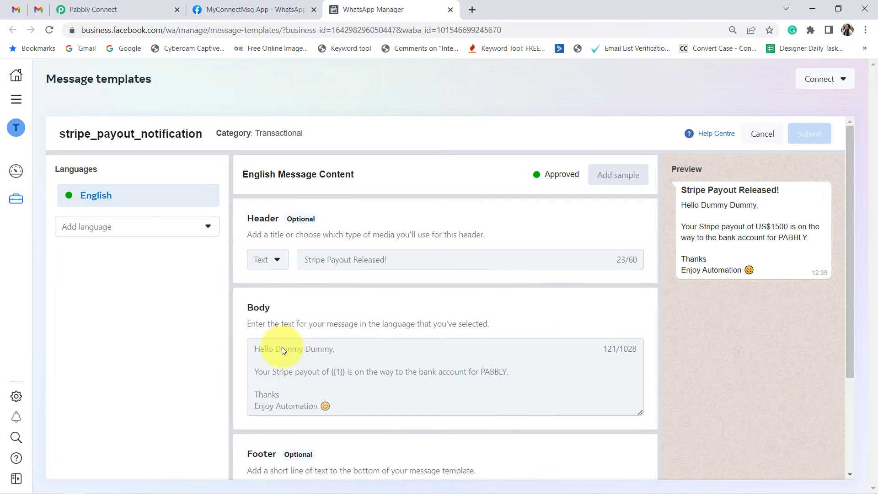
Step: Examine where the {{1}} variable sits in the body text of the stripe_payout_notification template
left_click_drag(319, 377, 356, 407)
left_click(358, 372)
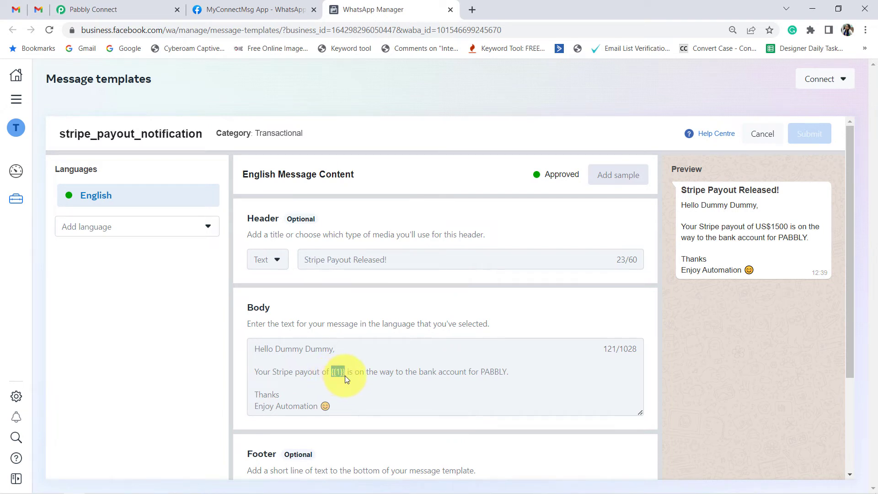
left_click(392, 365)
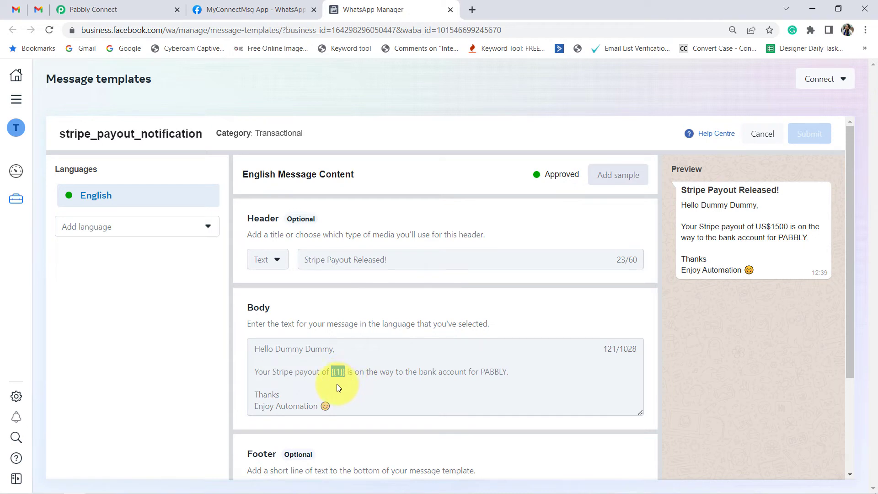
left_click(615, 216)
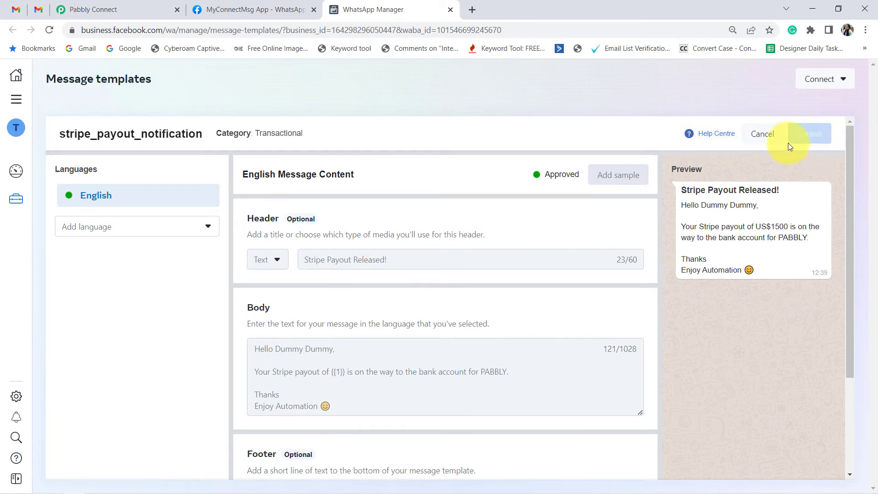
Step: Switch to Pabbly Connect, search the template names for "stripe" and choose stripe_payout_notification for the WhatsApp message
left_click(86, 9)
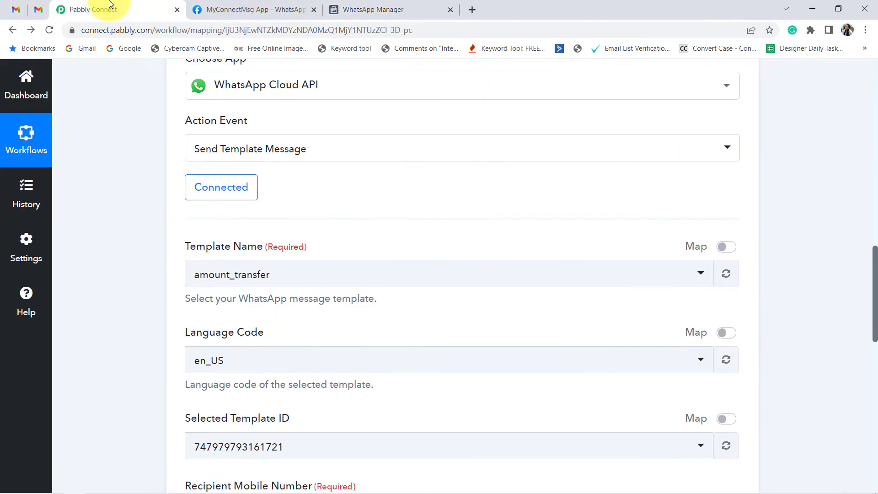
left_click(252, 274)
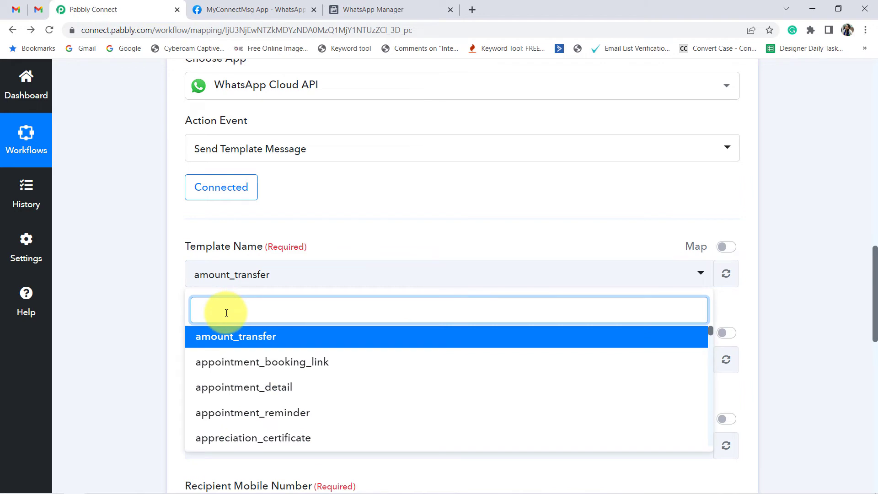
scroll(289, 388, "down", 4)
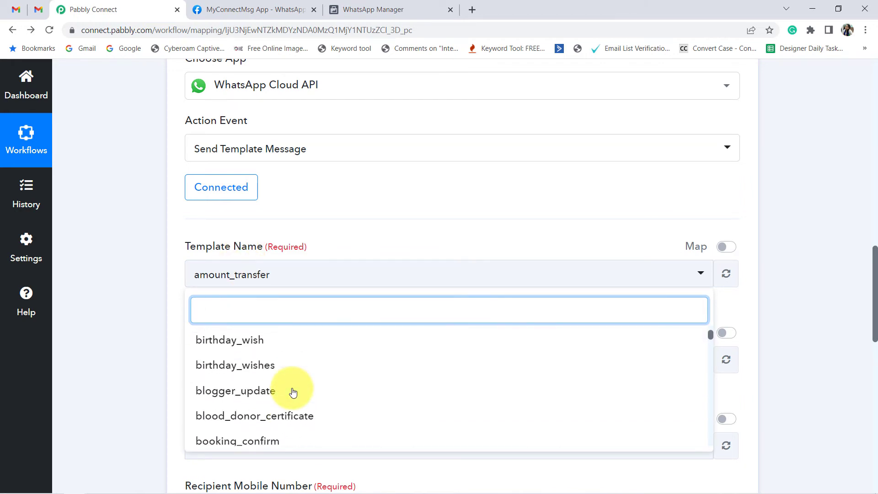
scroll(290, 390, "up", 3)
scroll(223, 315, "down", 1)
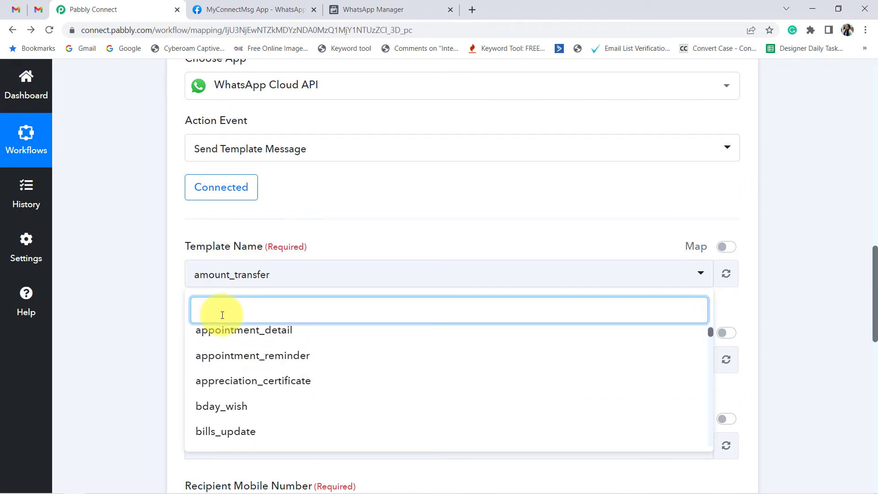
type("str")
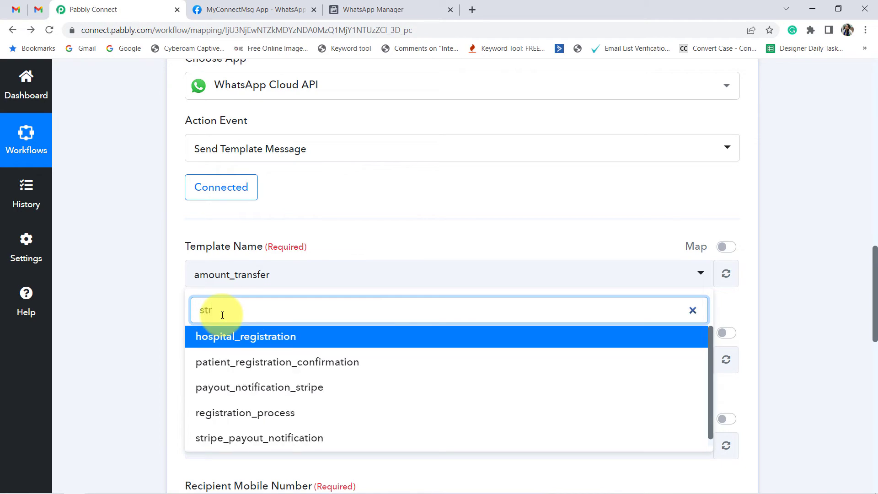
type("ip")
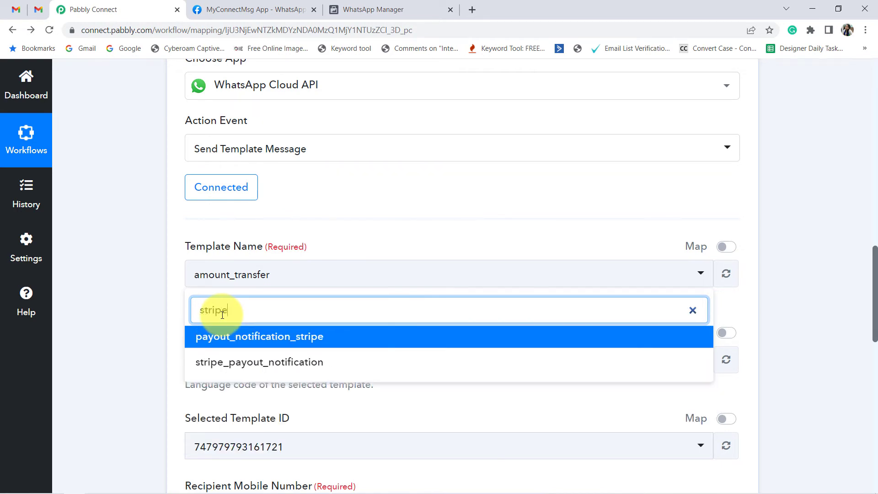
type("e")
left_click(252, 362)
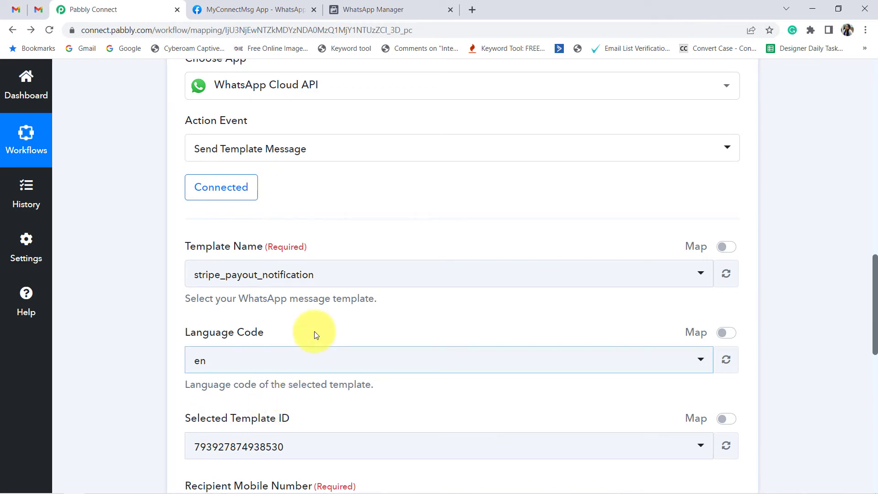
Step: Enter the recipient's mobile number for the WhatsApp template message
scroll(315, 331, "down", 5)
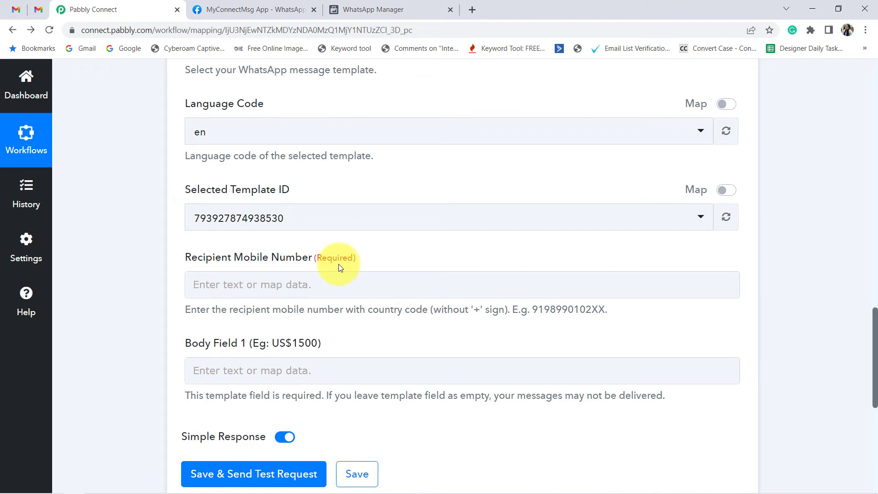
left_click(264, 289)
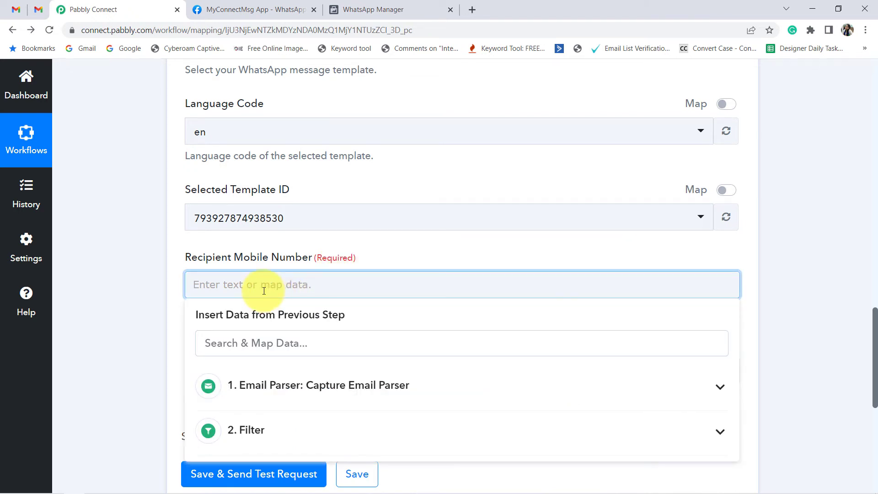
type("9999999999")
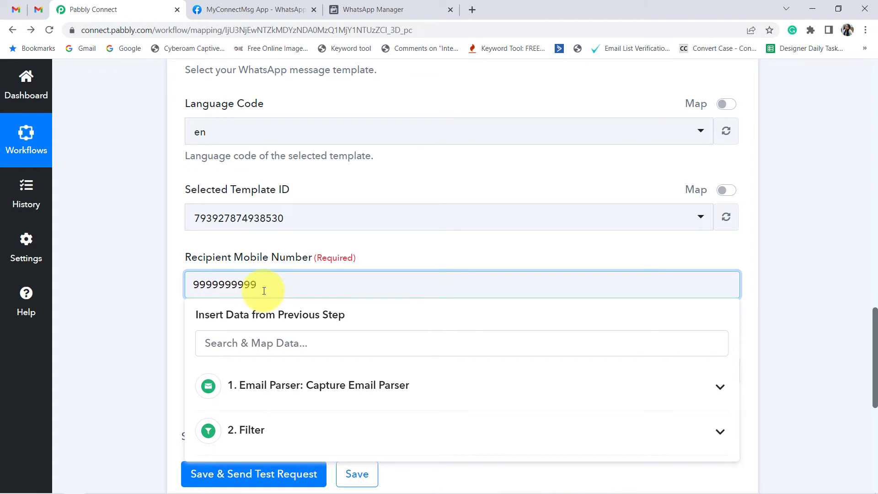
left_click(165, 302)
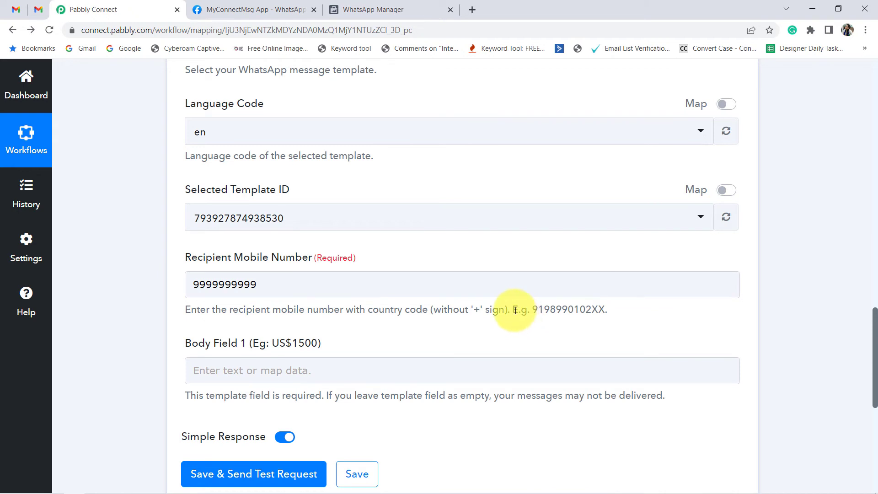
Step: Check the required number format and add the country code 91, without a plus sign, before the recipient mobile number
left_click_drag(514, 310, 620, 310)
left_click(597, 310)
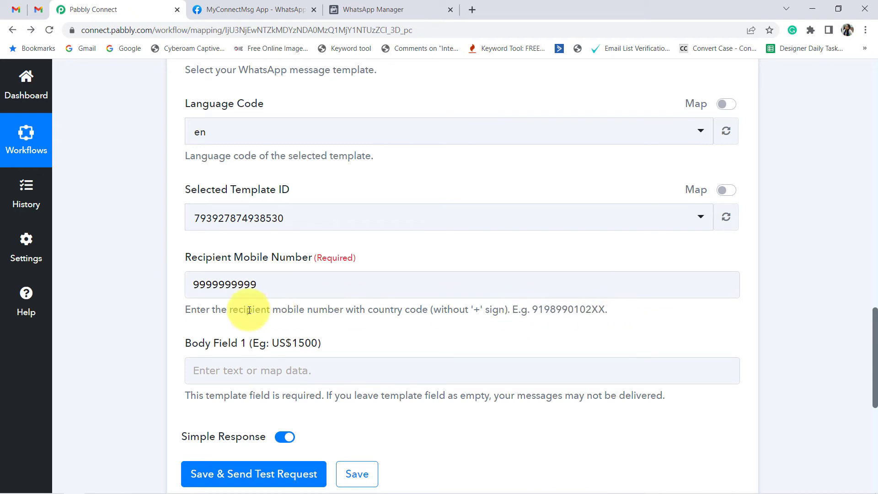
left_click_drag(215, 310, 508, 315)
left_click(468, 313)
left_click_drag(376, 311, 493, 311)
left_click(196, 281)
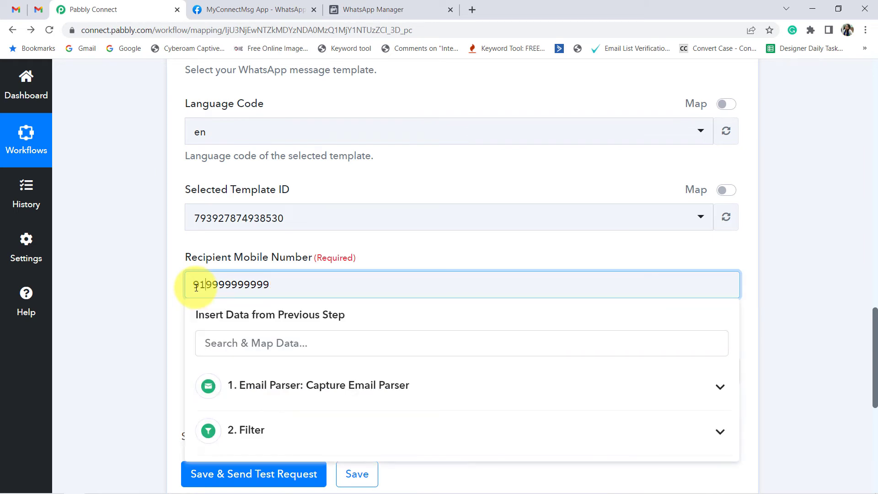
left_click(180, 294)
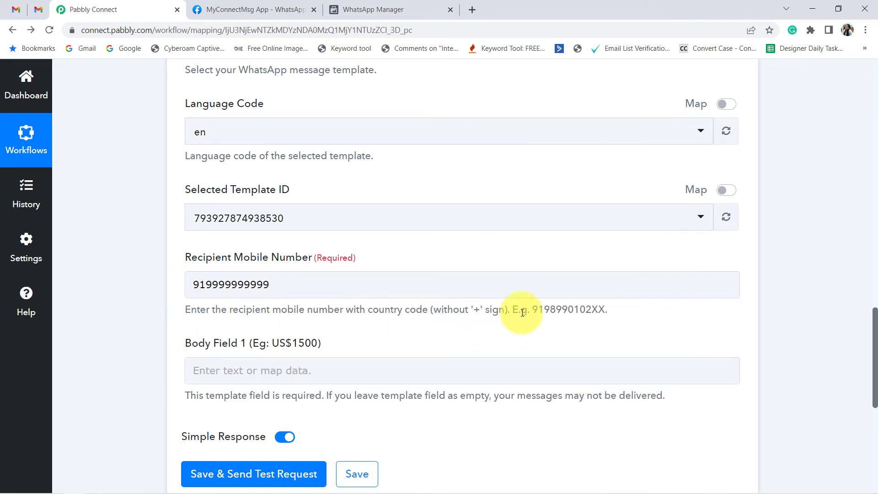
left_click_drag(466, 314, 498, 308)
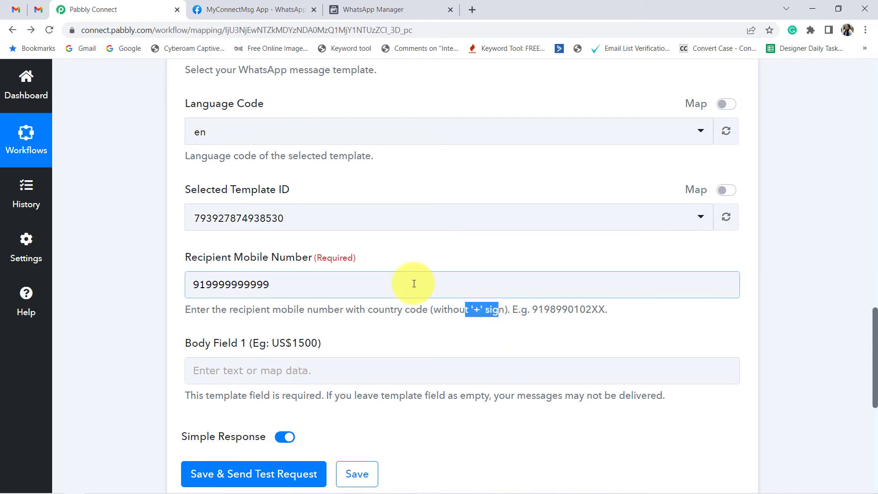
Step: Compare Body Field 1 in Pabbly Connect with the {{1}} variable and its sample amount in the WhatsApp Manager template
scroll(327, 275, "down", 2)
left_click_drag(215, 229, 287, 229)
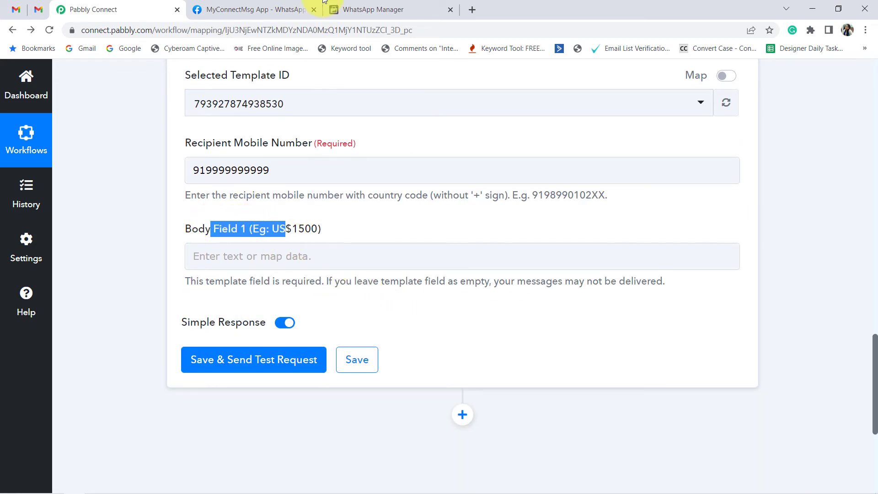
left_click_drag(337, 10, 234, 10)
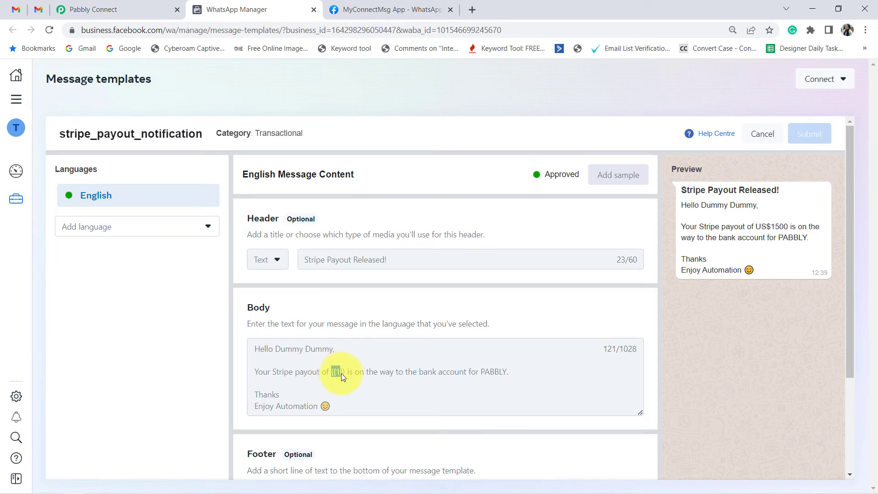
left_click(91, 10)
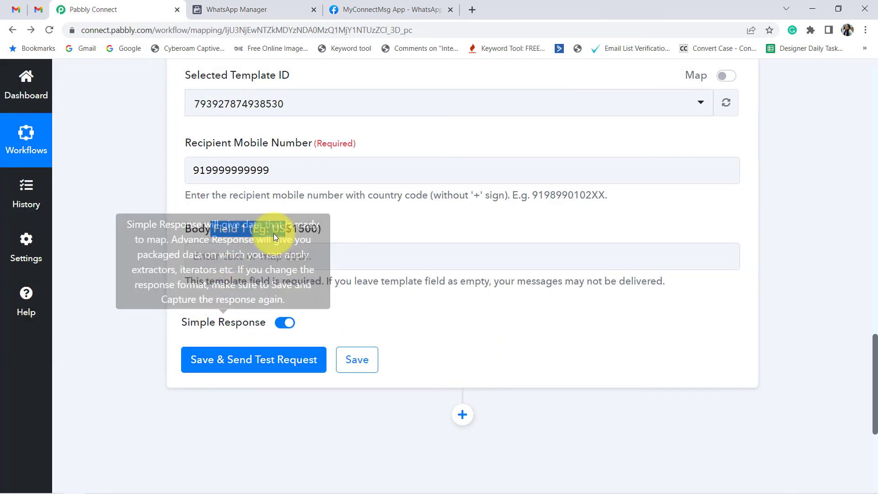
left_click(348, 267)
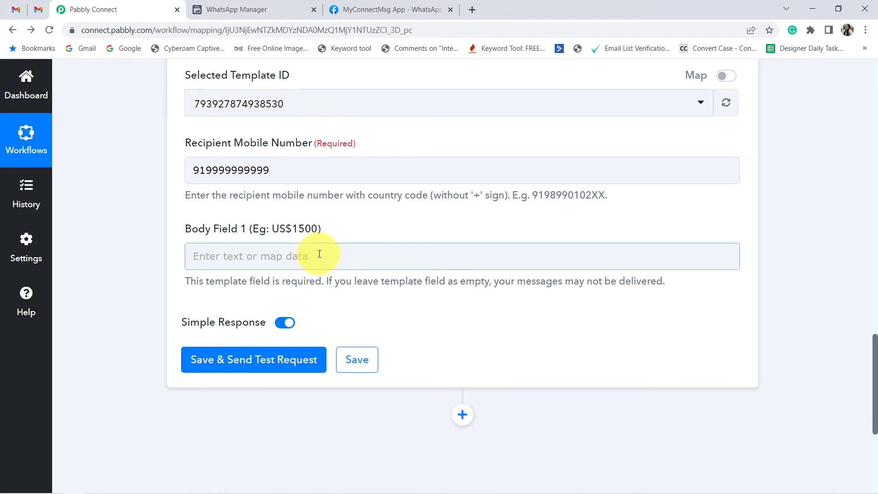
left_click(229, 9)
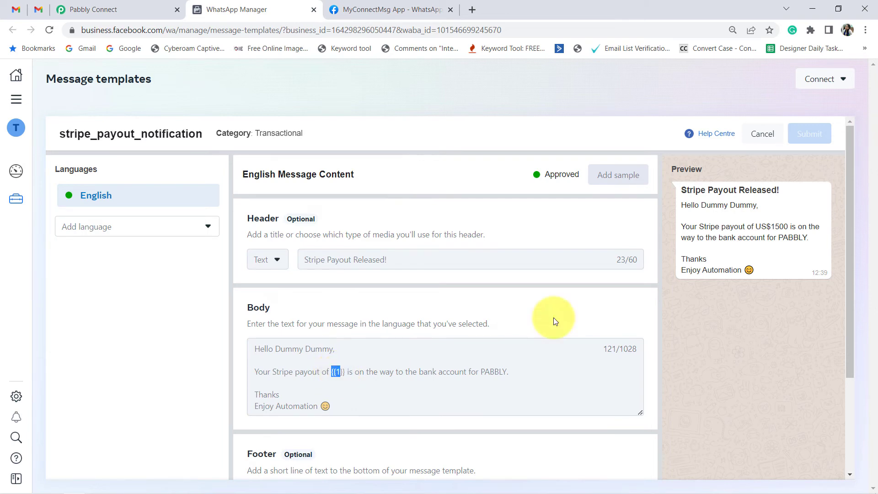
left_click_drag(756, 227, 787, 226)
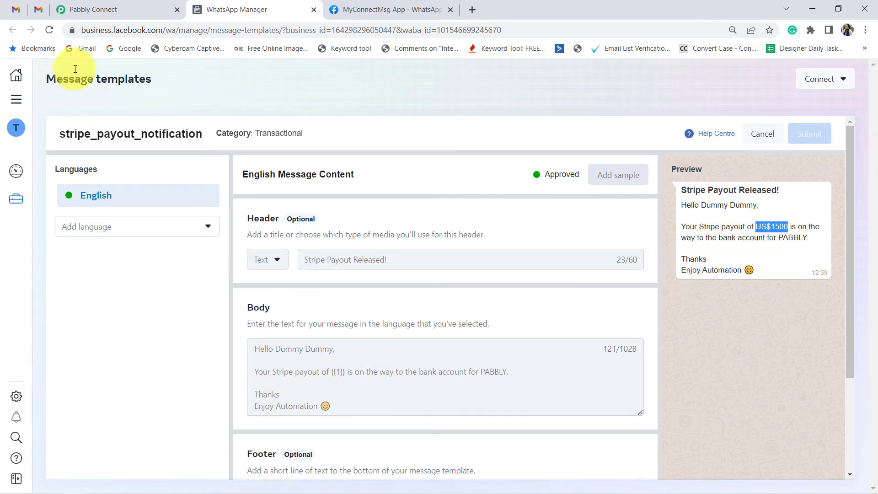
left_click(89, 9)
left_click(142, 264)
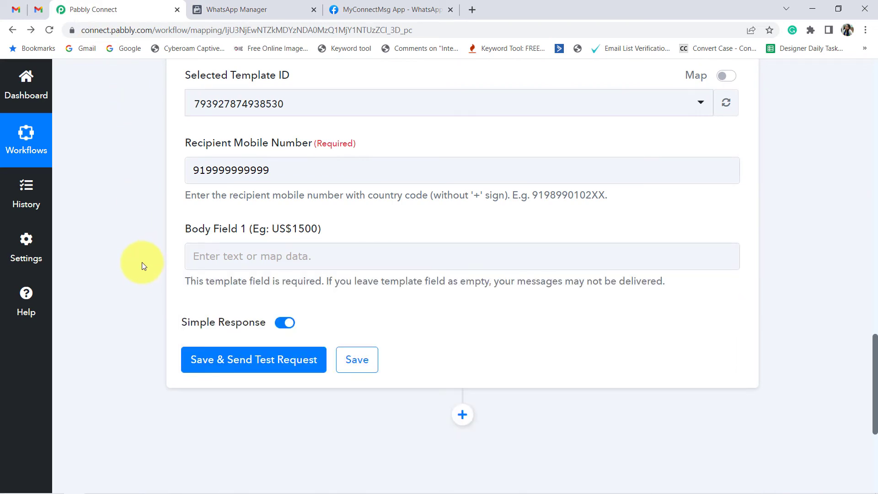
Step: Expand the Email Parser trigger's received response and examine the payout amount within the Subject field
scroll(581, 289, "up", 15)
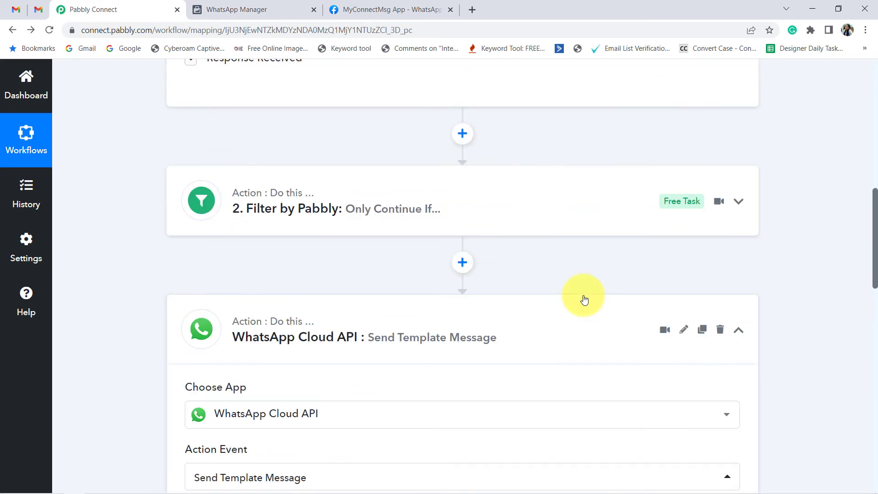
scroll(585, 307, "up", 6)
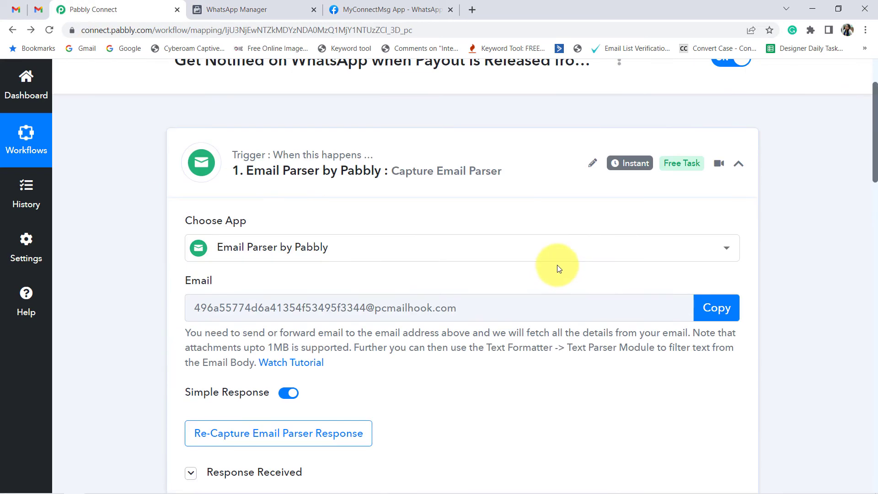
scroll(343, 291, "down", 2)
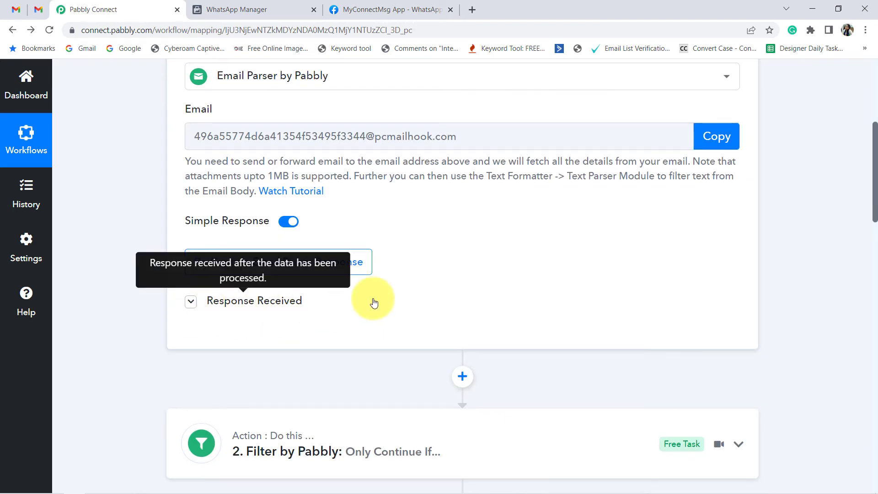
left_click(188, 299)
scroll(583, 243, "down", 7)
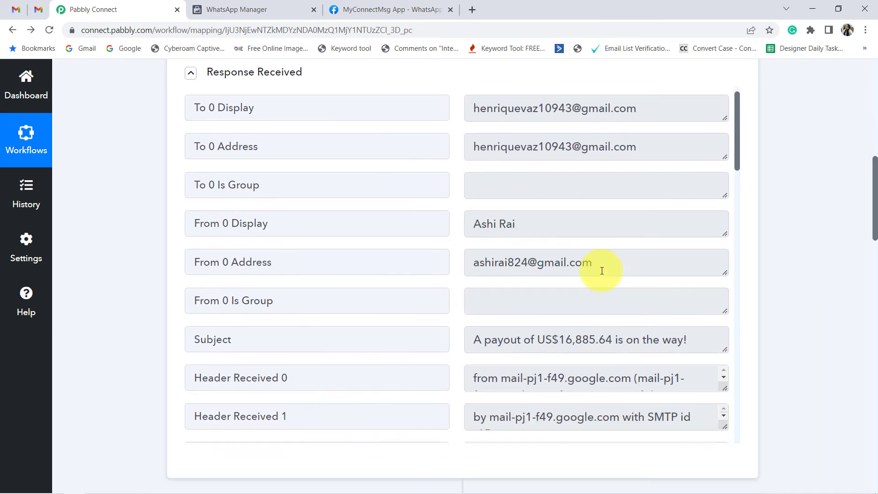
scroll(612, 265, "down", 4)
scroll(441, 210, "up", 2)
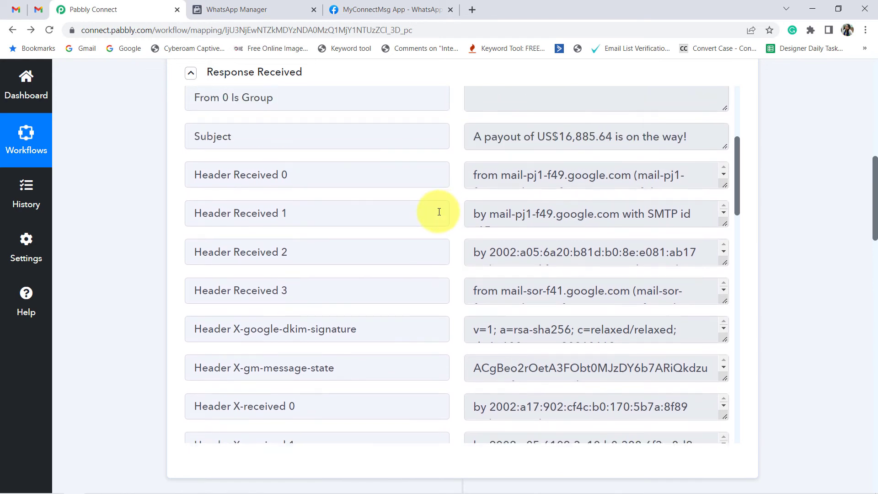
left_click_drag(725, 147, 707, 258)
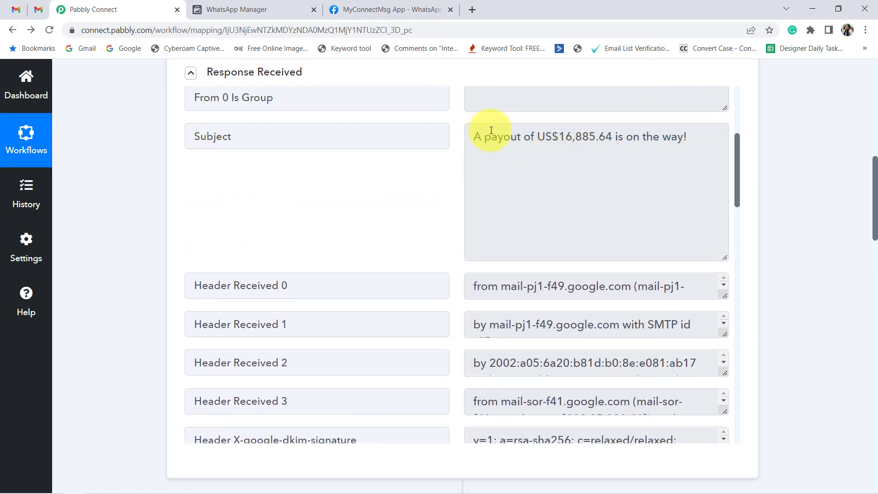
left_click_drag(483, 138, 666, 138)
left_click(515, 140)
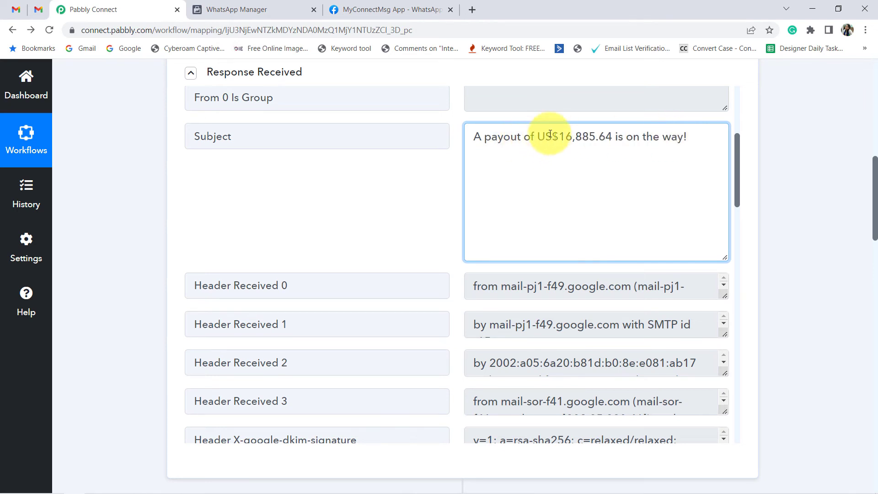
left_click_drag(538, 138, 611, 135)
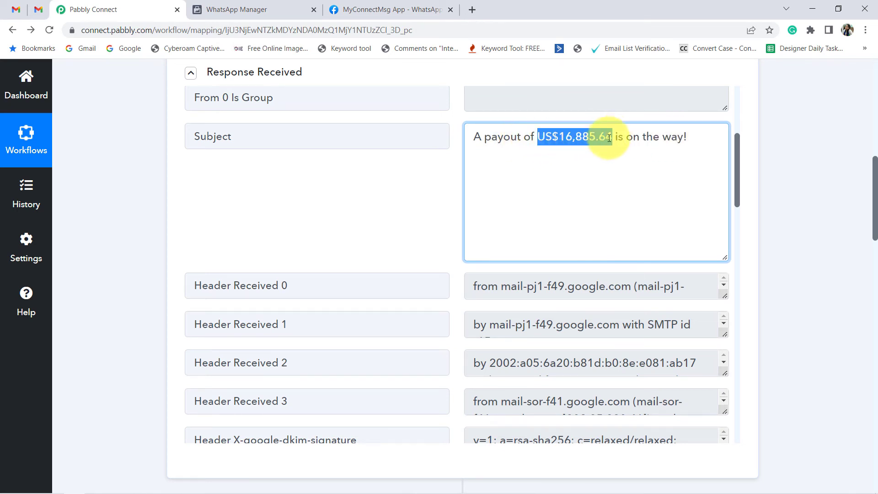
Step: Return to the WhatsApp Cloud API action and review its Body Field 1 and template settings
scroll(133, 347, "down", 10)
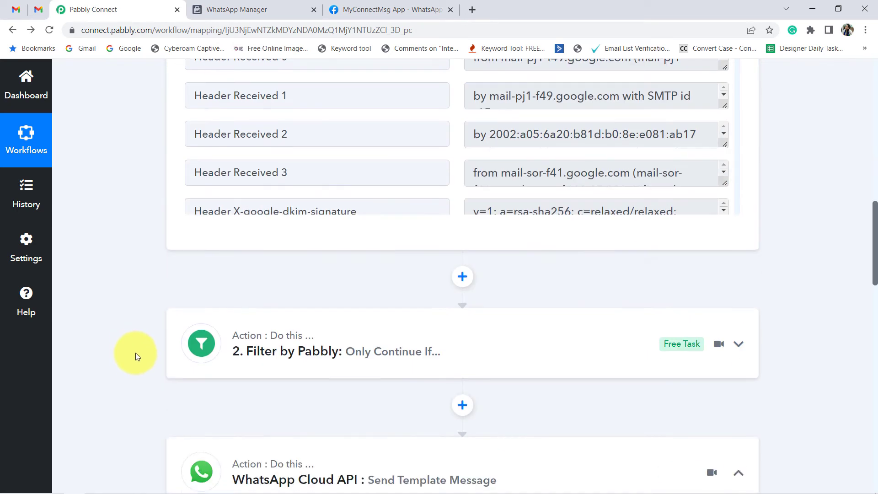
scroll(132, 357, "down", 13)
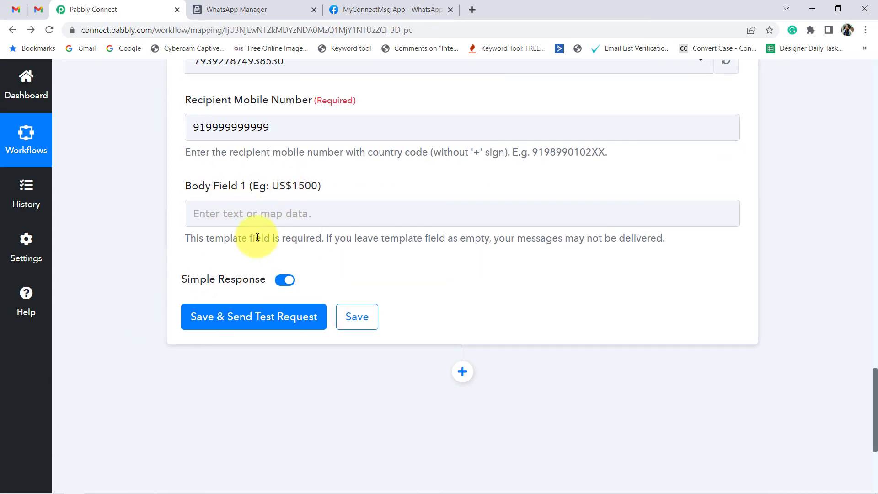
scroll(528, 225, "up", 12)
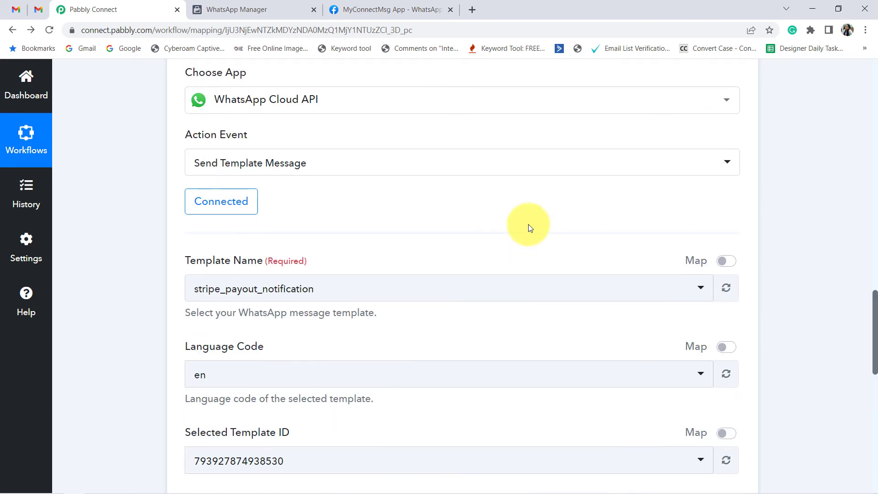
Step: Add an action step between the Filter and WhatsApp Cloud API steps, choosing Text Formatter by Pabbly as its app
scroll(528, 227, "up", 4)
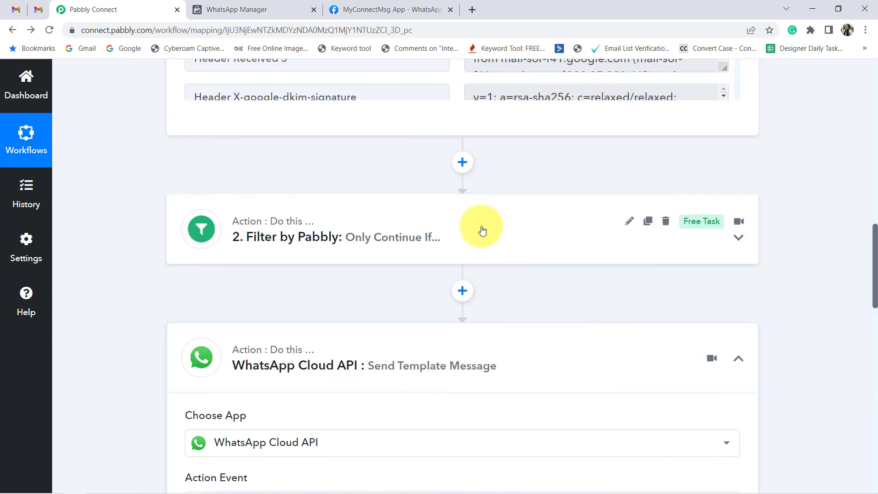
left_click(461, 293)
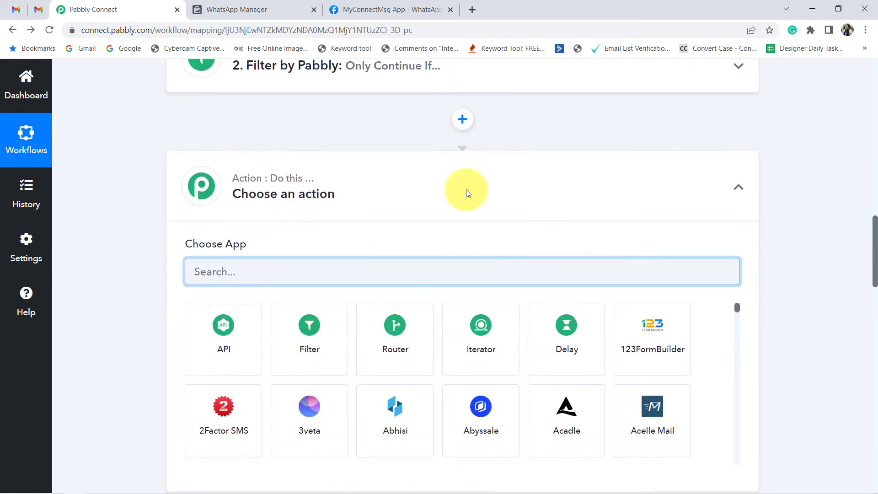
type("text")
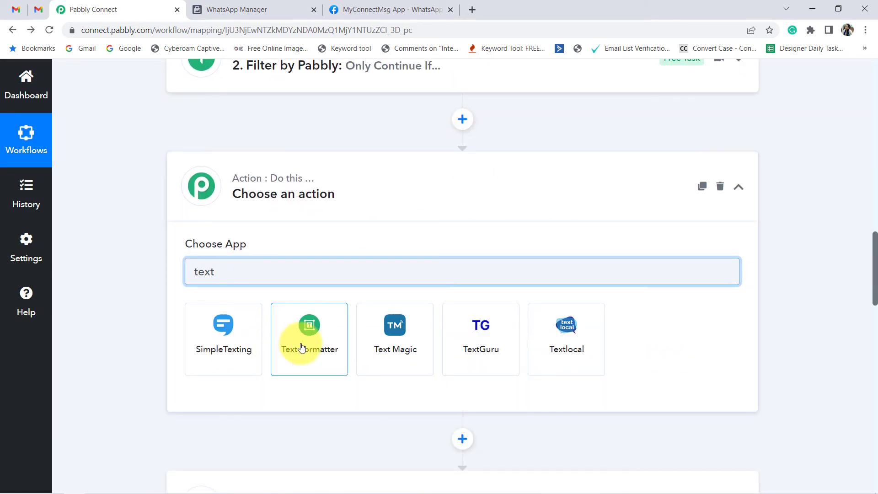
left_click(288, 338)
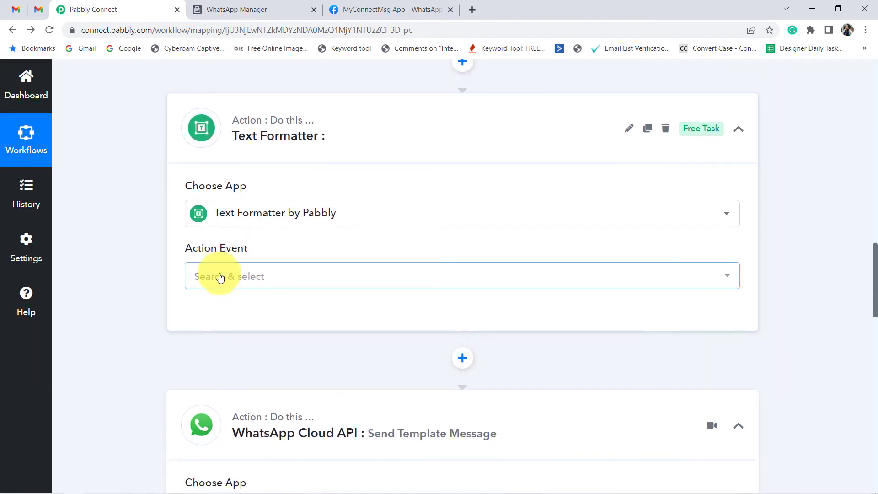
Step: Set the Text Formatter's action event to Text Parser and connect it
left_click(212, 215)
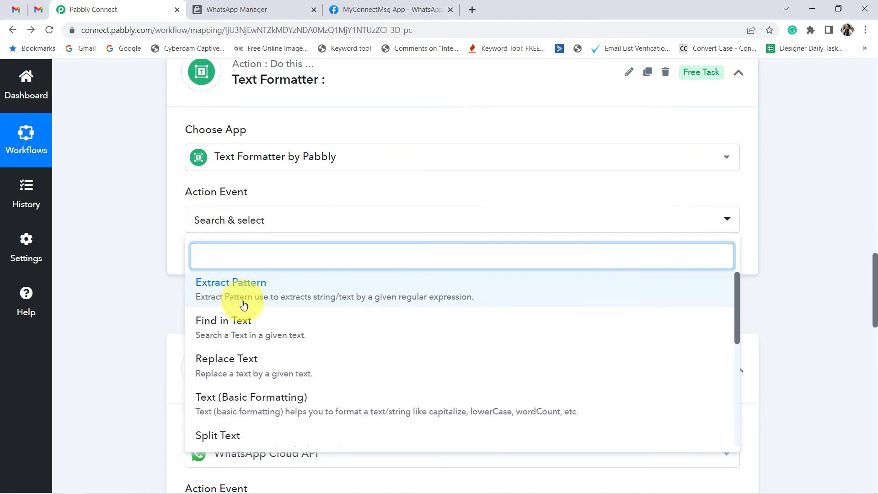
scroll(259, 335, "down", 2)
scroll(257, 343, "down", 1)
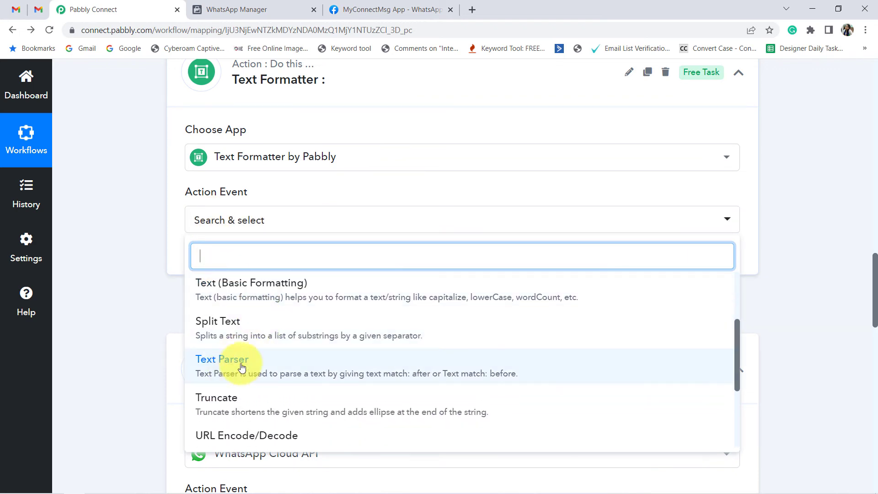
left_click(246, 358)
left_click(208, 265)
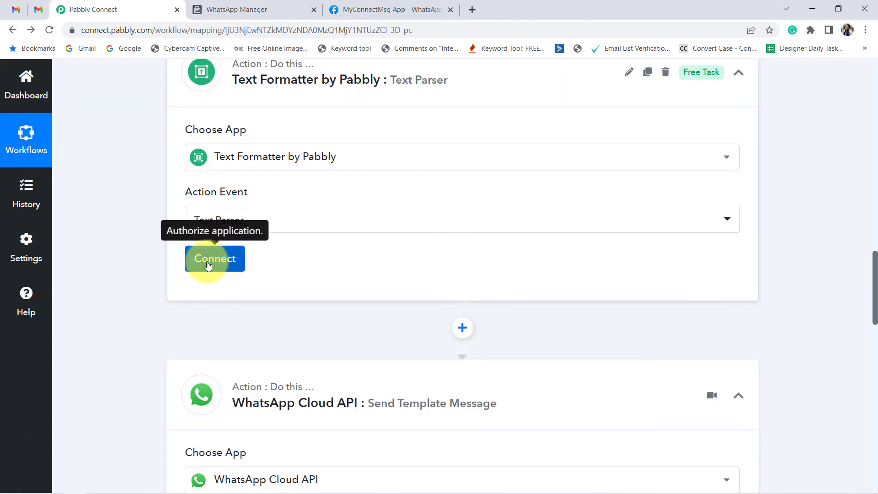
Step: Map the Email Parser trigger's Subject into the Text Parser's required Text field
scroll(255, 275, "down", 1)
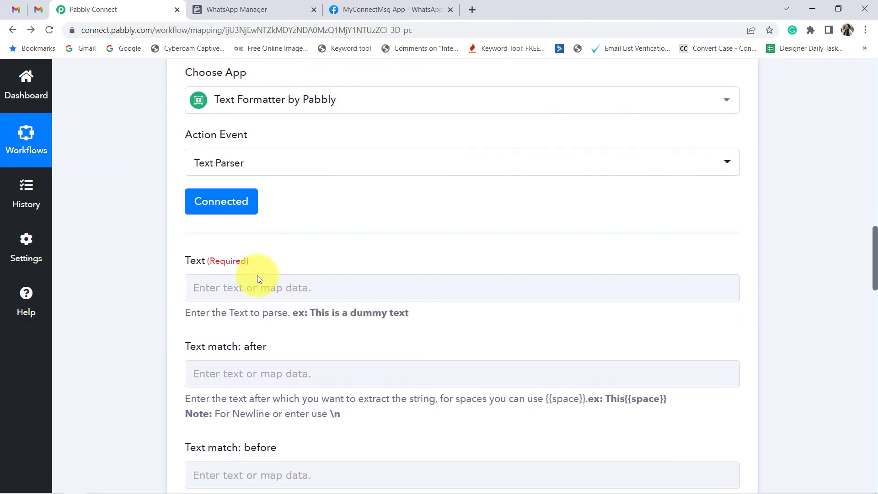
left_click_drag(189, 314, 298, 314)
left_click(224, 288)
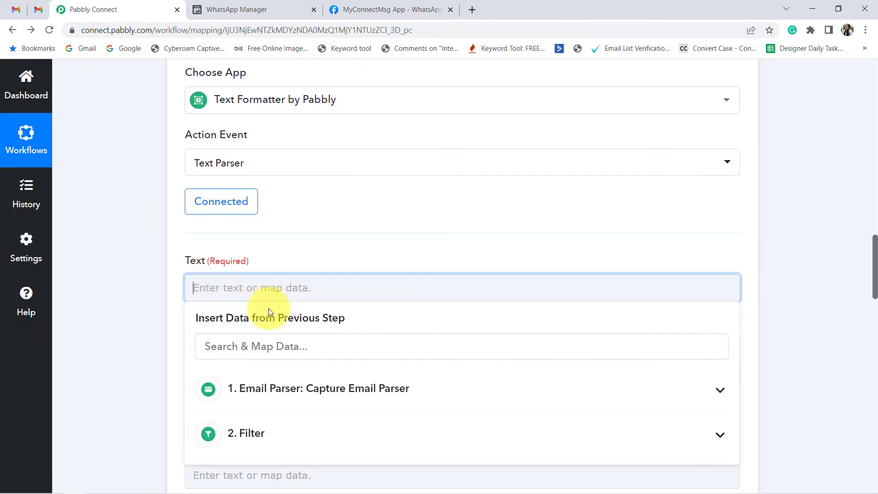
scroll(401, 188, "down", 2)
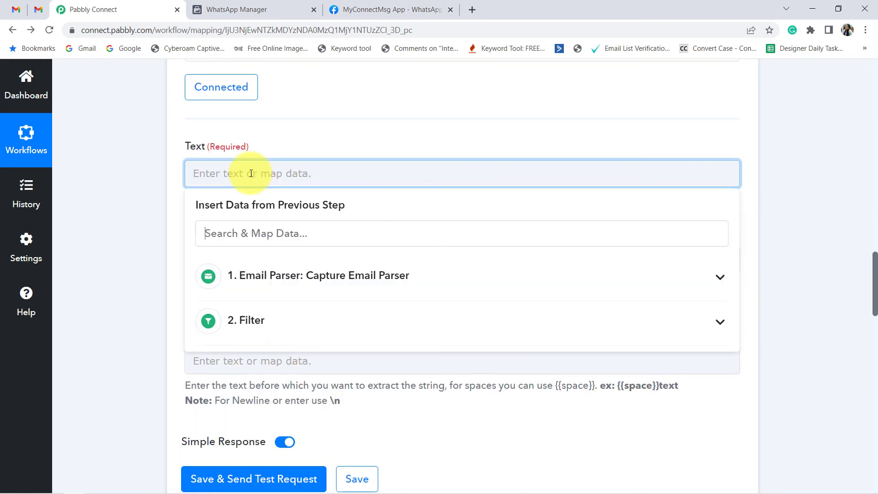
left_click(252, 235)
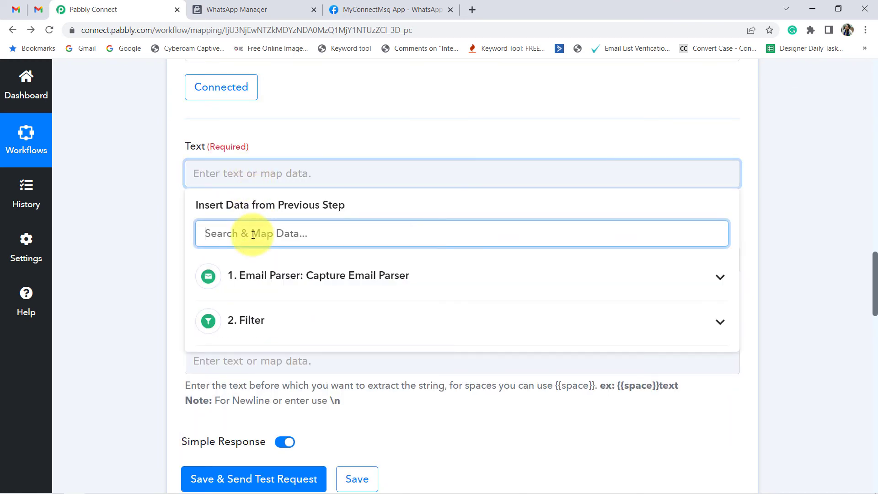
type("ubj")
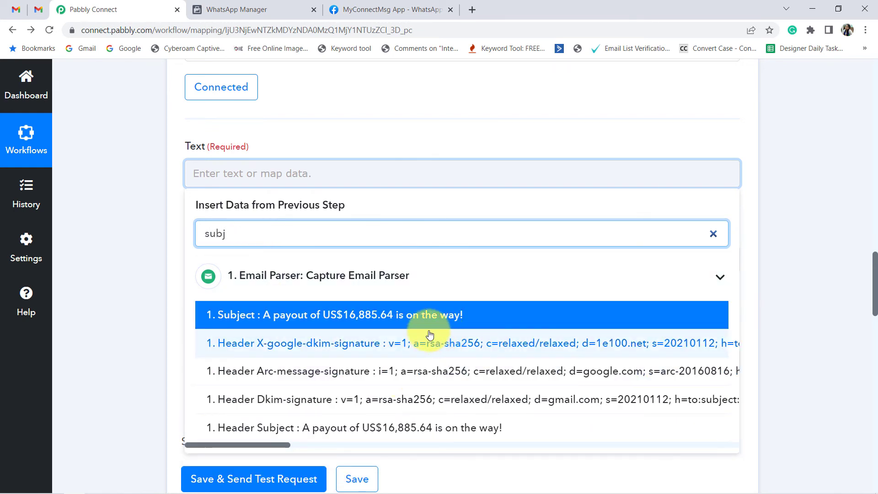
left_click(395, 323)
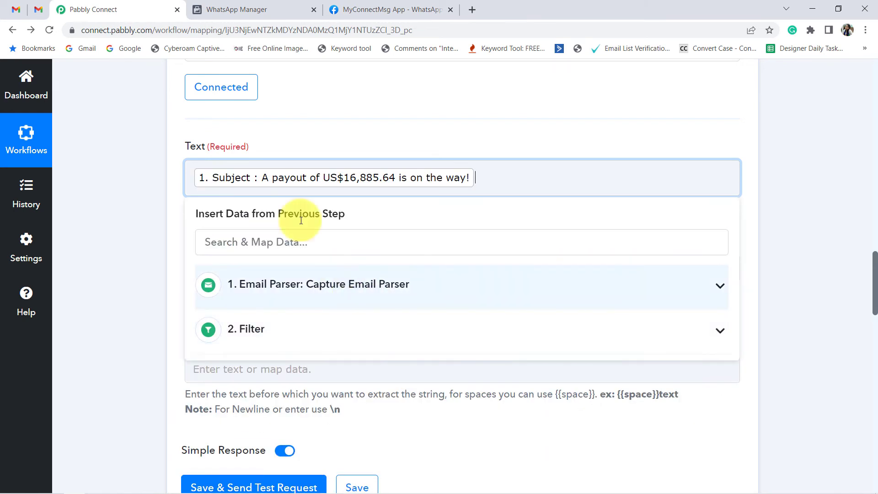
left_click(129, 184)
Step: Set the Text Parser to extract the text after "A payout of" and before "is on the way!"
scroll(275, 137, "down", 3)
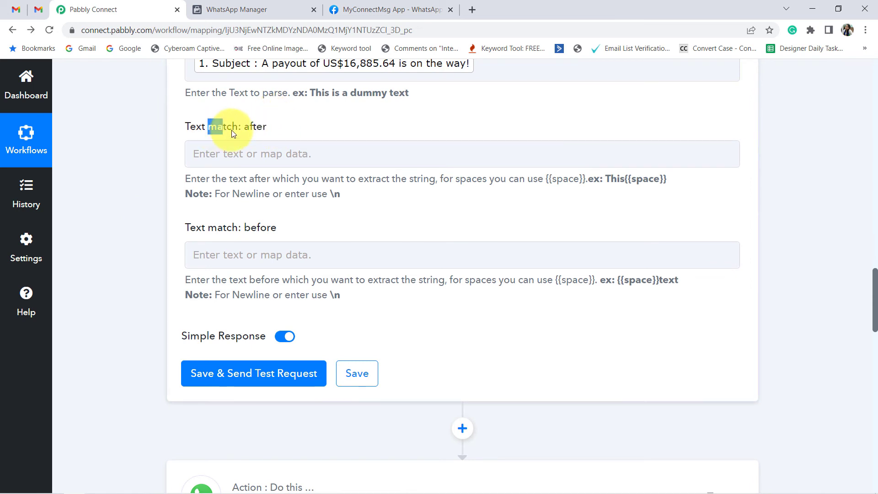
left_click_drag(206, 228, 284, 227)
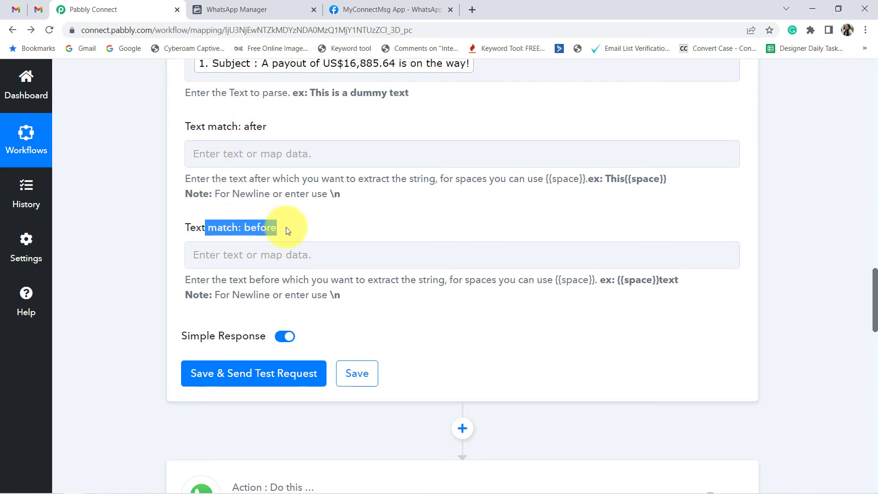
scroll(287, 228, "up", 1)
scroll(288, 227, "up", 1)
scroll(241, 221, "down", 1)
left_click_drag(266, 183, 257, 182)
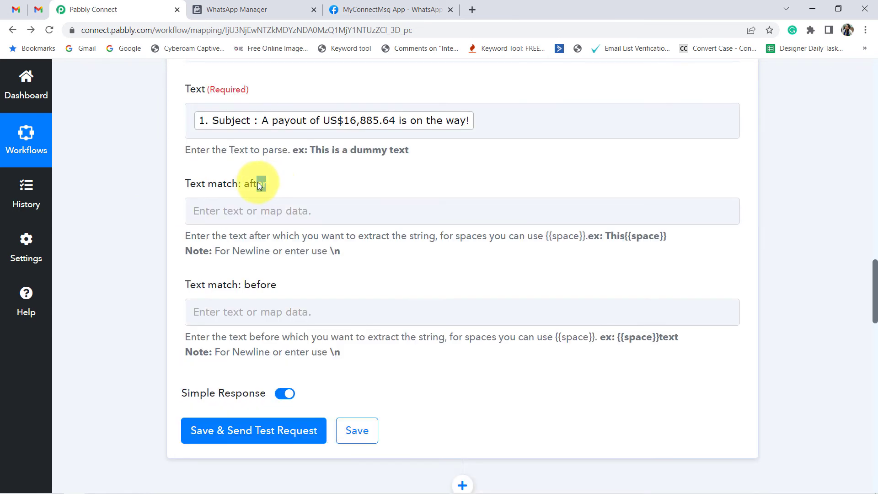
left_click_drag(270, 290, 249, 290)
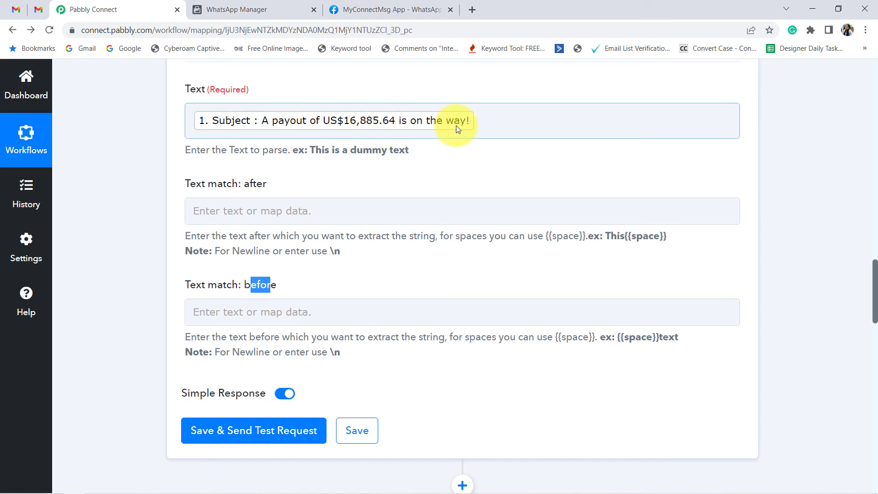
left_click(261, 214)
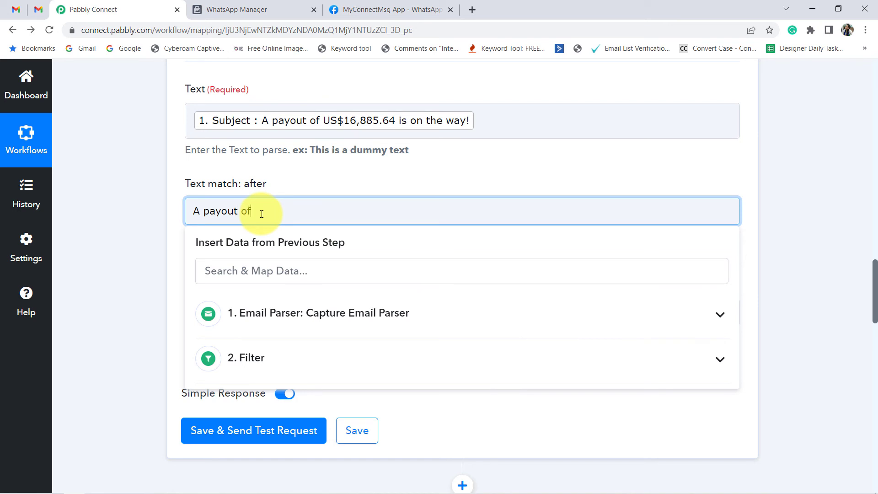
left_click(141, 273)
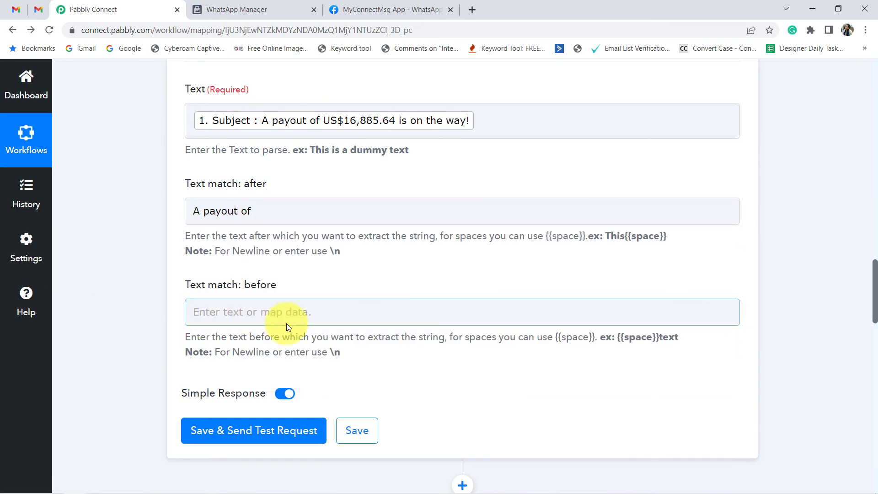
left_click(268, 312)
type("is on the way!")
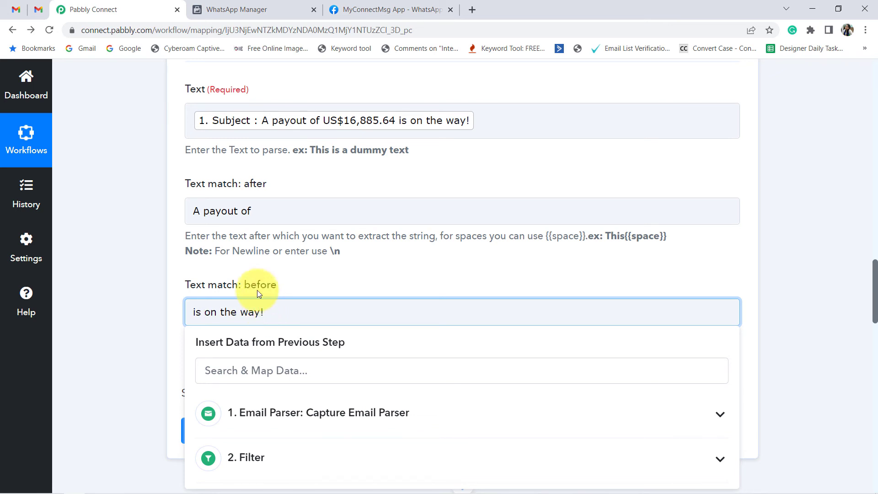
left_click(143, 308)
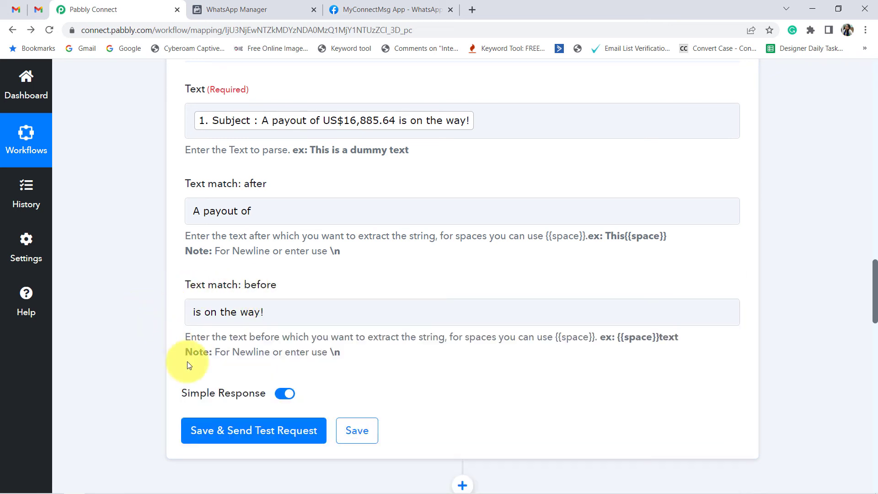
Step: Save and send the Text Parser test request, and check the Type and Result values in its response
left_click(238, 430)
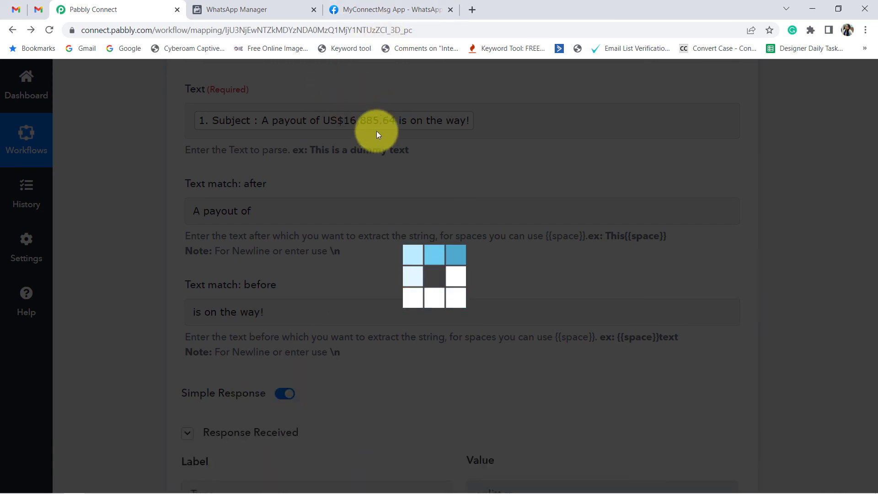
scroll(454, 251, "down", 3)
scroll(454, 251, "down", 1)
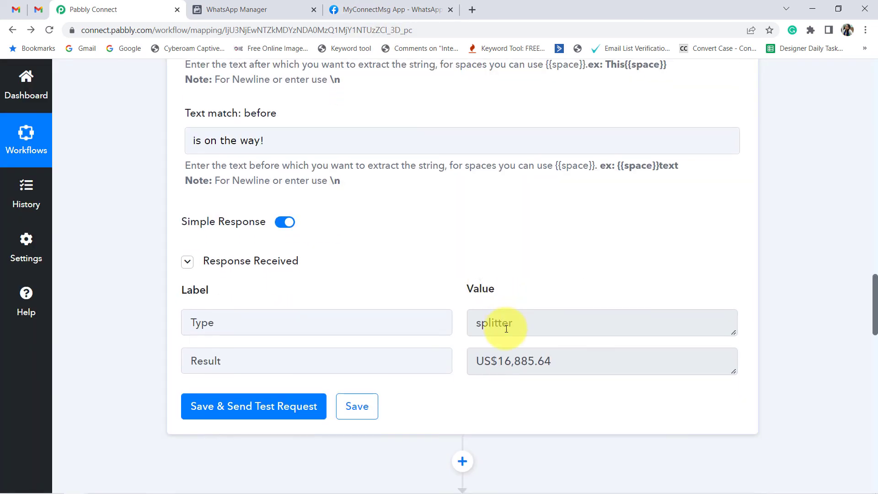
left_click_drag(508, 323, 459, 340)
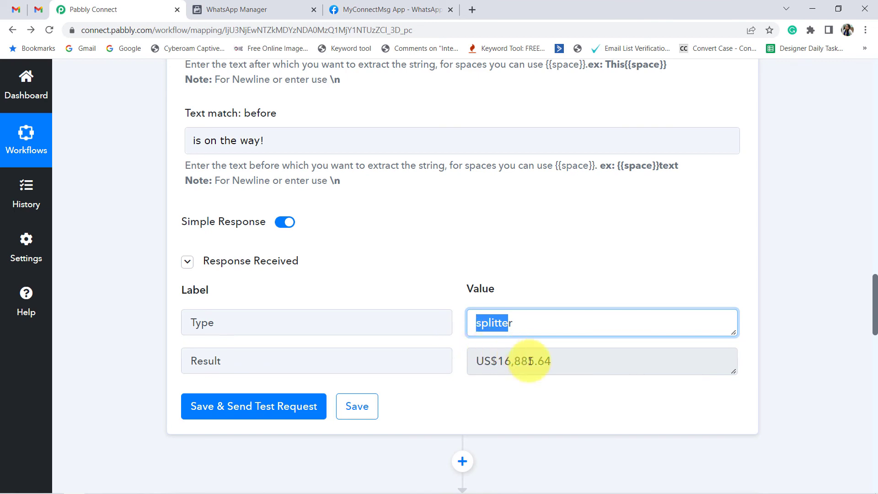
left_click_drag(563, 363, 465, 374)
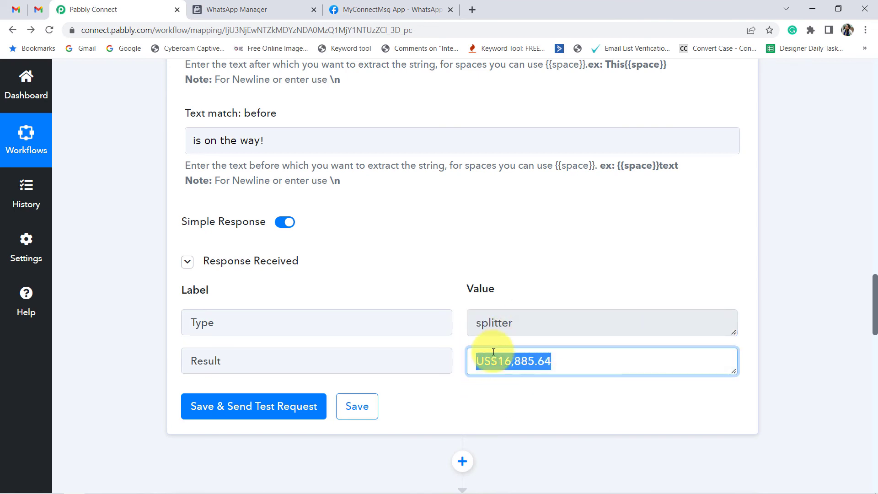
Step: Map the Text Parser's Result into Body Field 1 of the WhatsApp Cloud API action, and save and send its test request
scroll(491, 369, "down", 12)
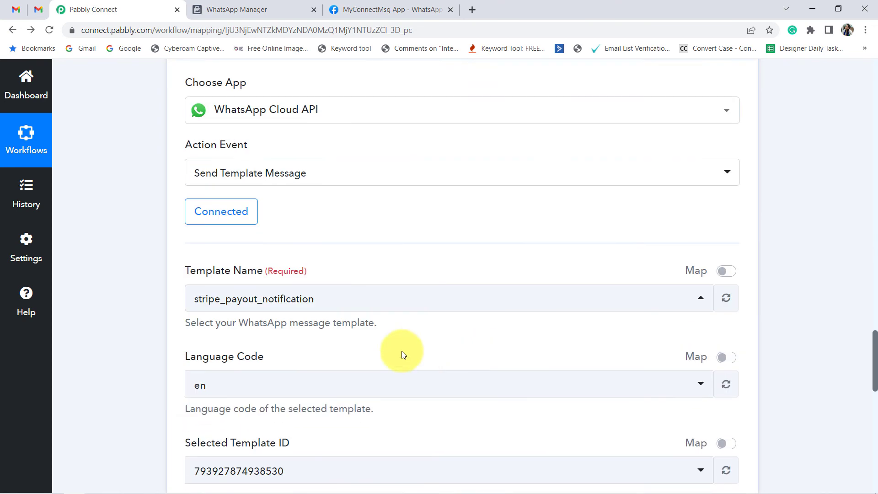
scroll(289, 346, "down", 3)
left_click(213, 392)
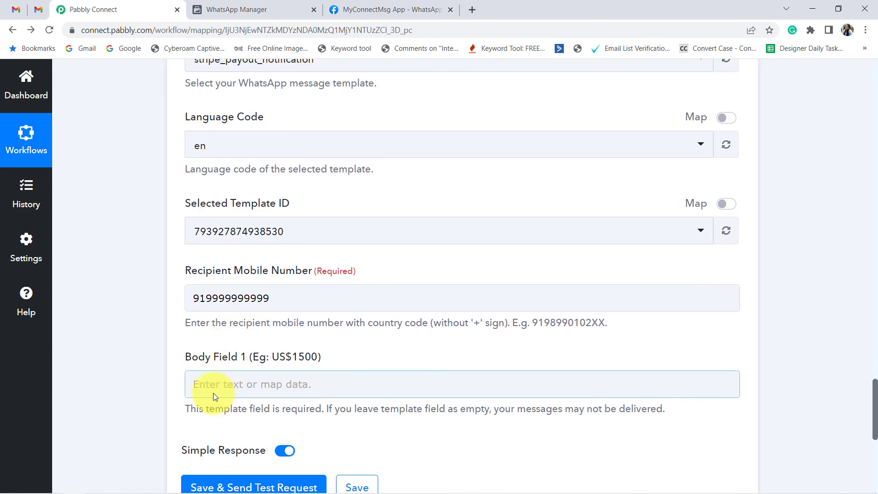
left_click(134, 339)
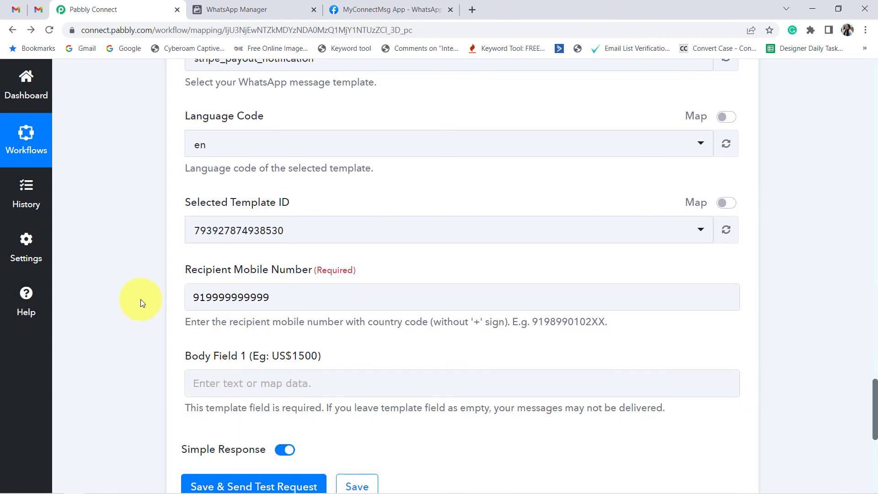
scroll(141, 299, "down", 5)
left_click(362, 265)
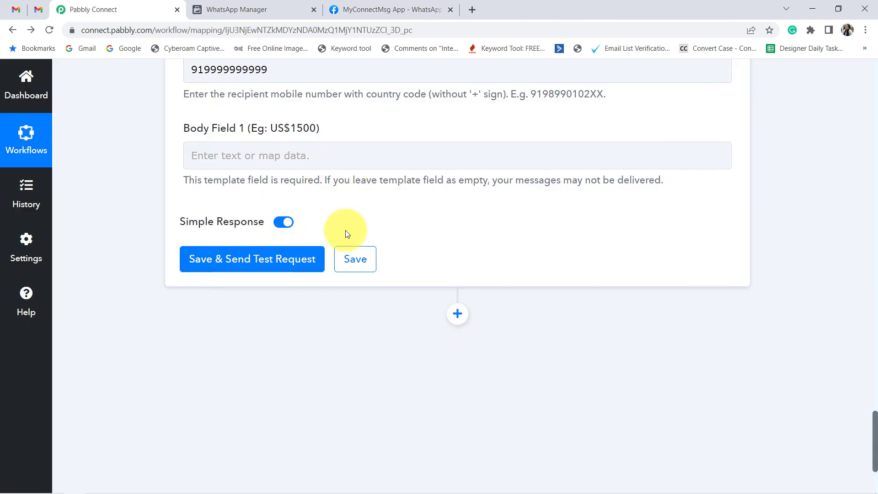
left_click(352, 151)
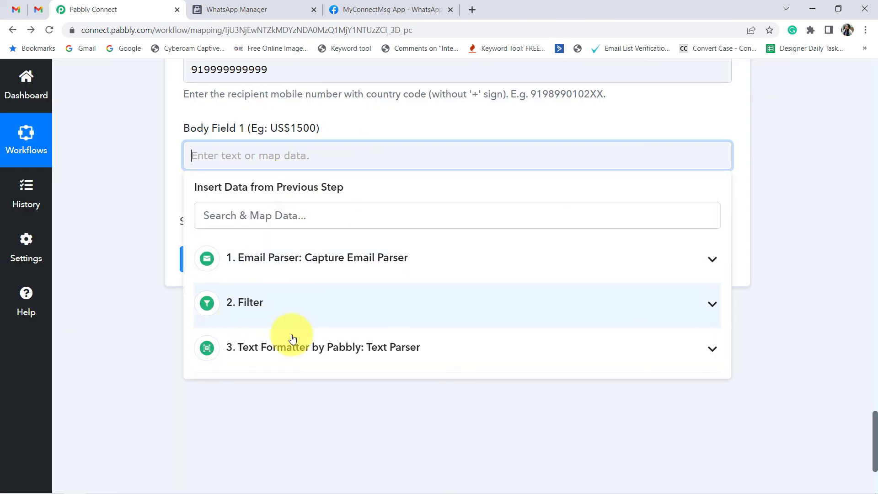
left_click(364, 350)
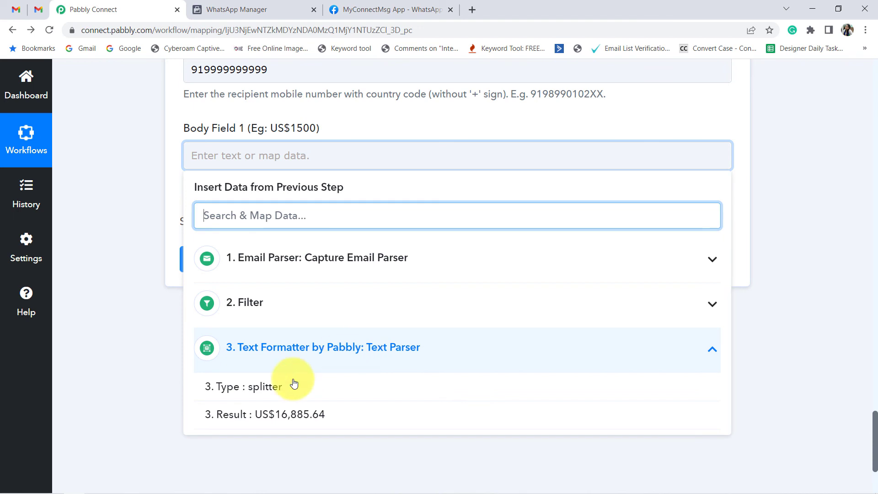
left_click(271, 419)
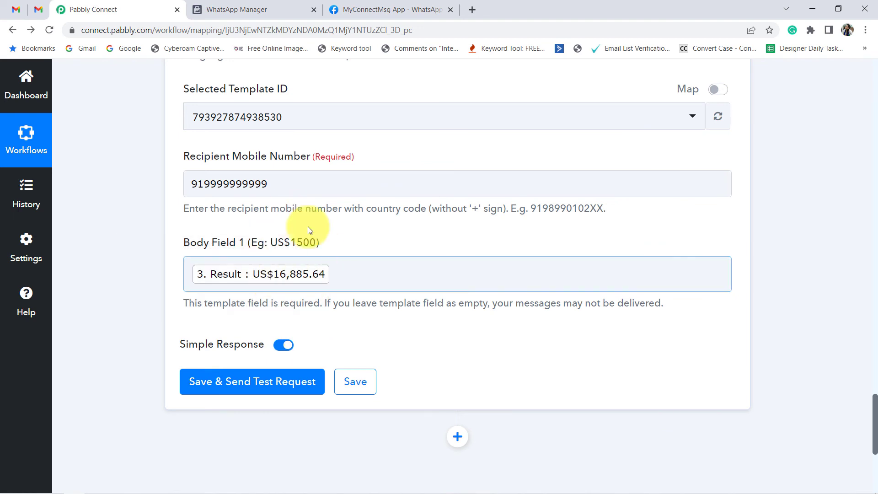
scroll(243, 279, "down", 3)
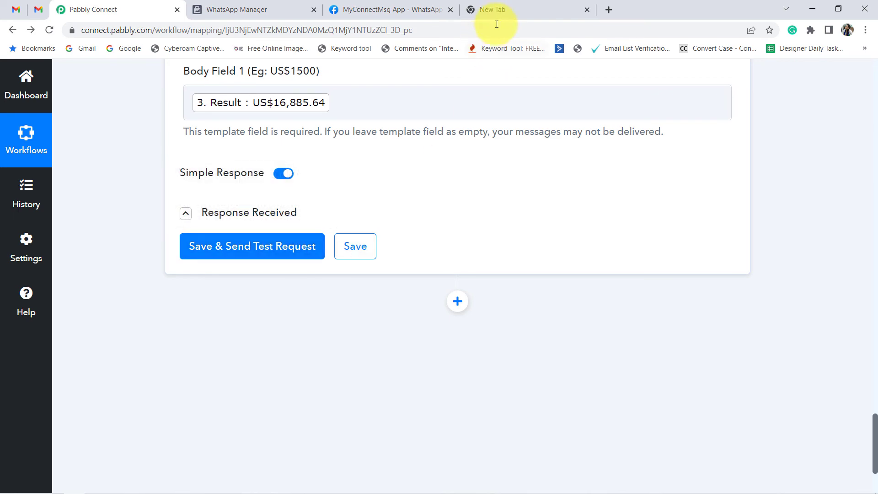
Step: Open WhatsApp Web in the empty browser tab and place its tab directly beside the Pabbly Connect one
left_click(496, 10)
type("wh")
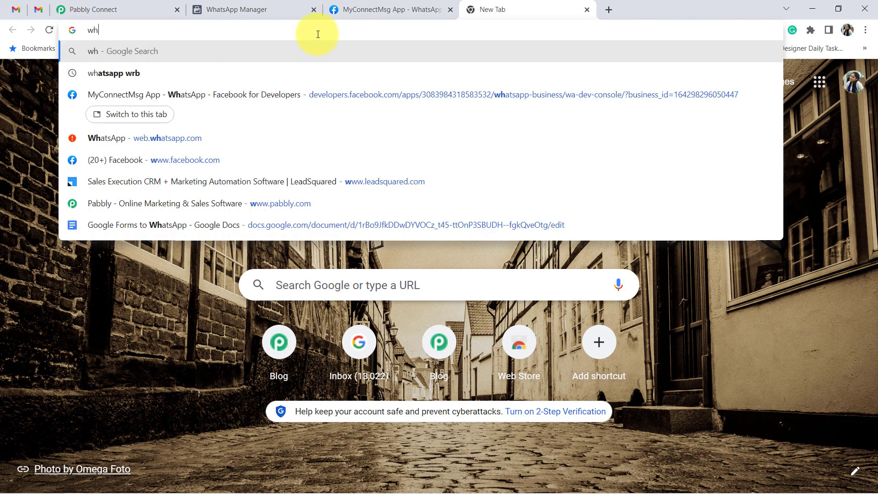
type("atsapp web")
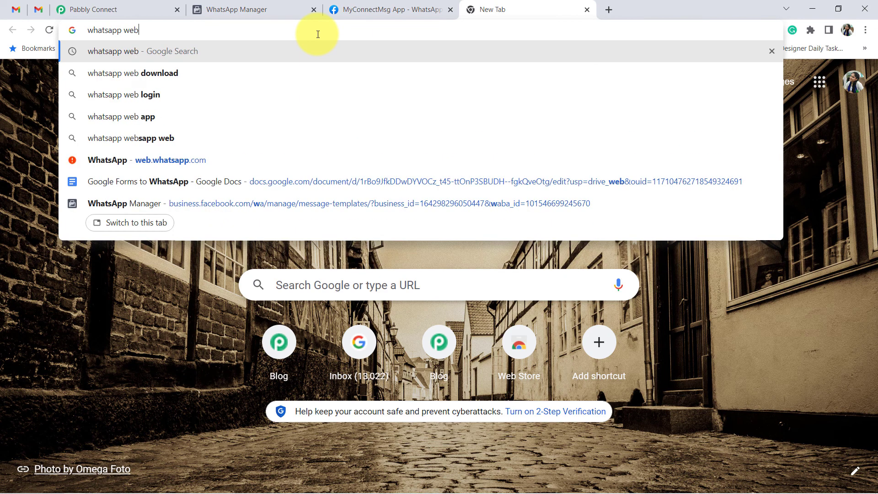
key("Return")
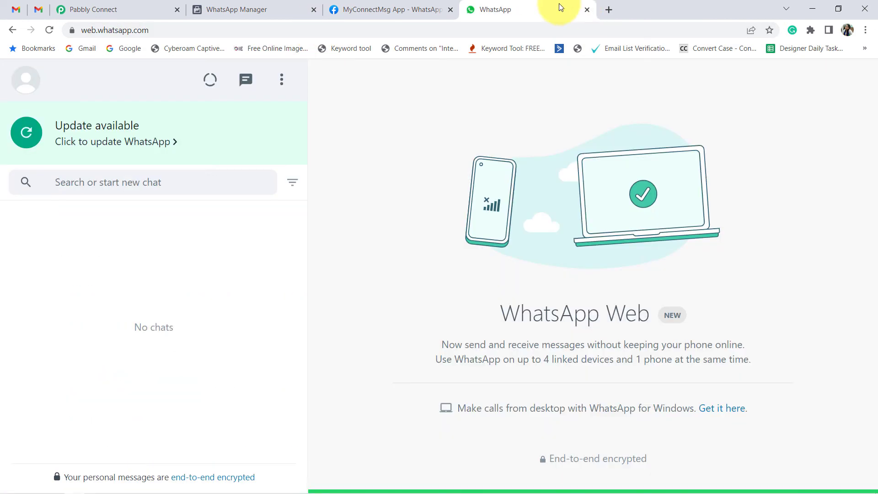
left_click_drag(551, 3, 275, 18)
Step: Save and send the WhatsApp Cloud API test request in Pabbly Connect, and check the Pabbly Team message received in WhatsApp Web
left_click(165, 10)
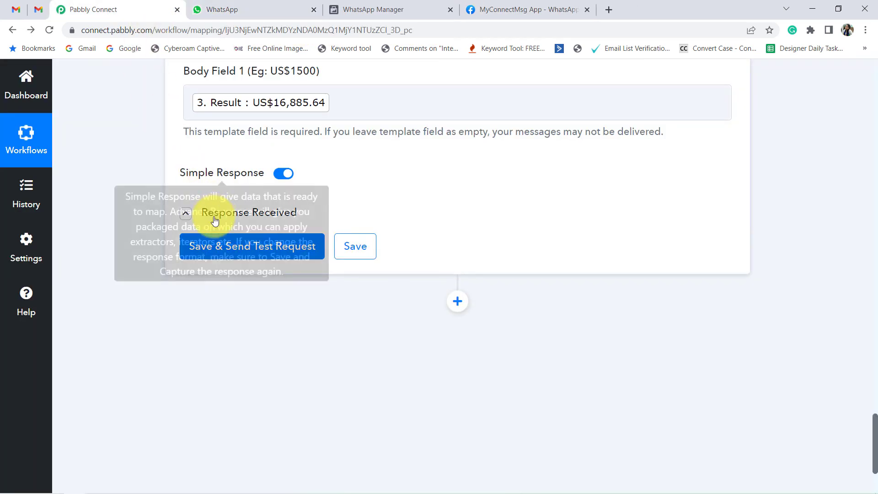
left_click(209, 250)
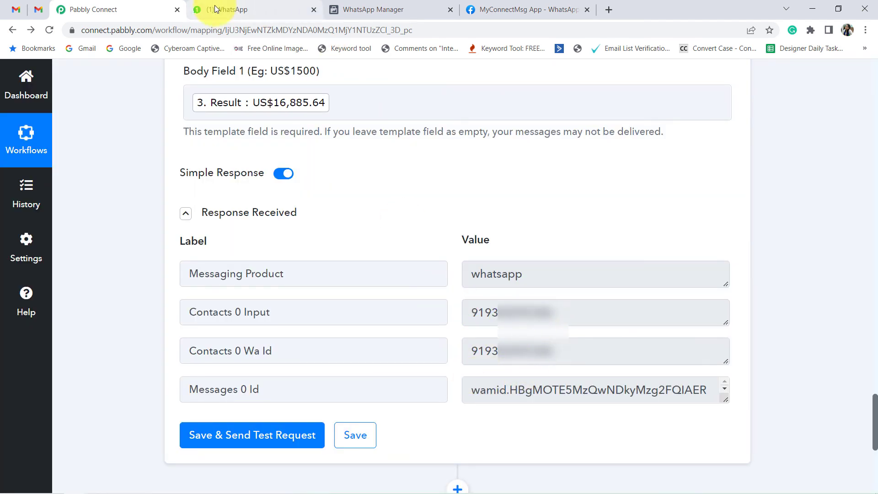
left_click(216, 9)
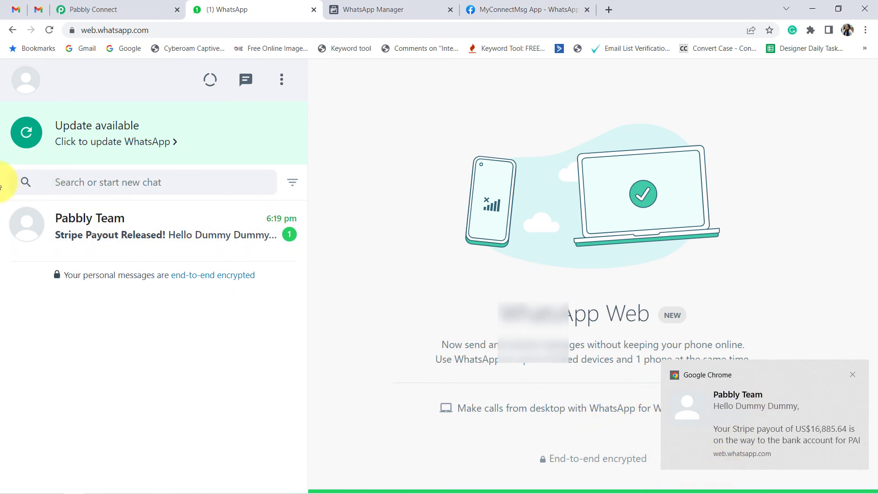
left_click(299, 234)
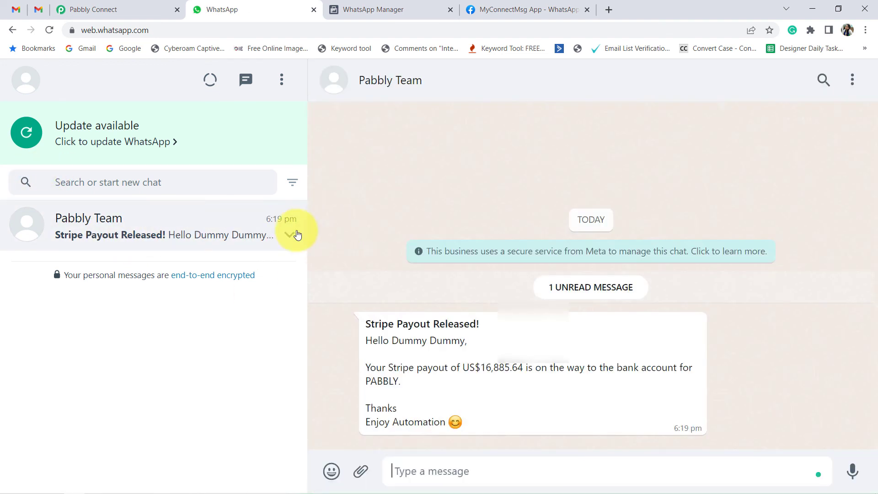
left_click_drag(378, 324, 485, 333)
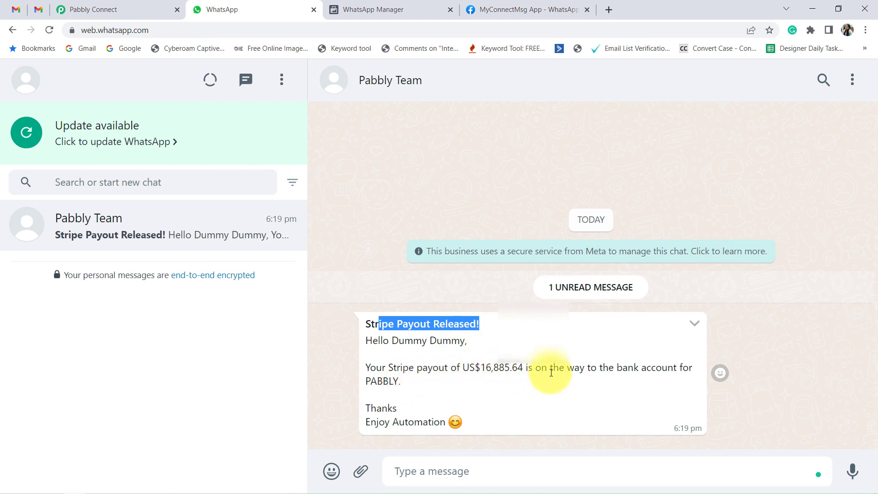
left_click_drag(549, 369, 520, 395)
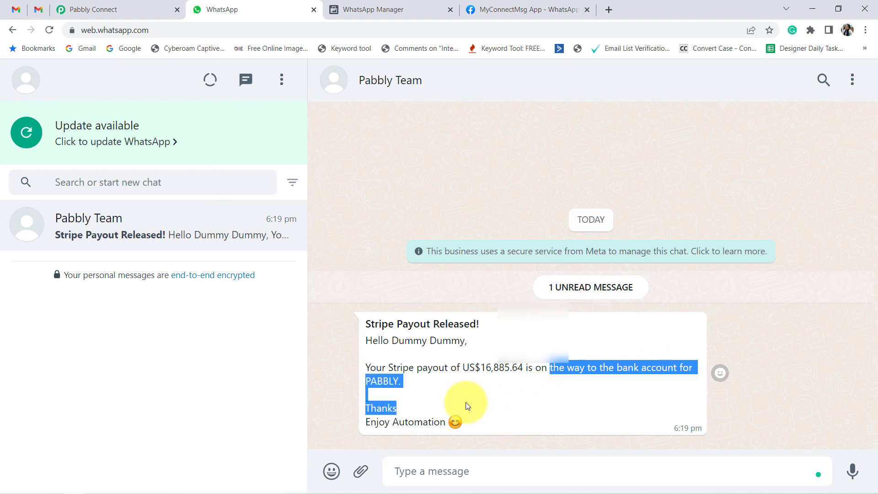
left_click(387, 426)
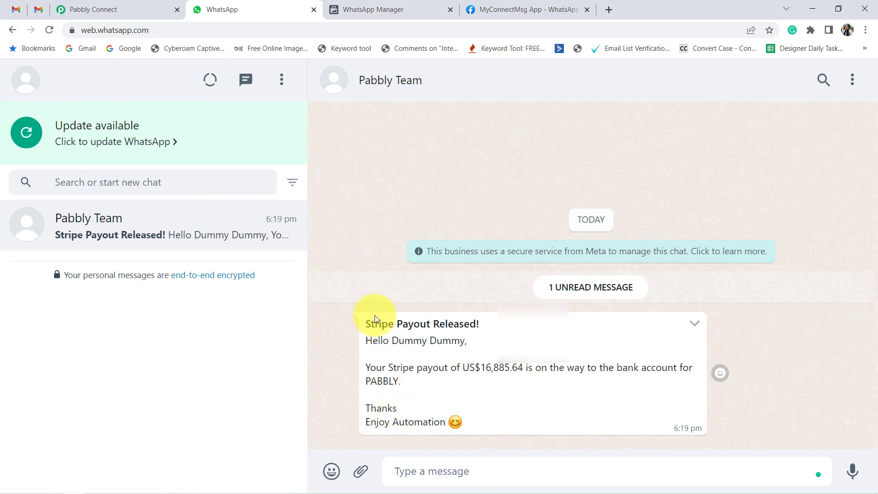
left_click_drag(375, 314, 494, 405)
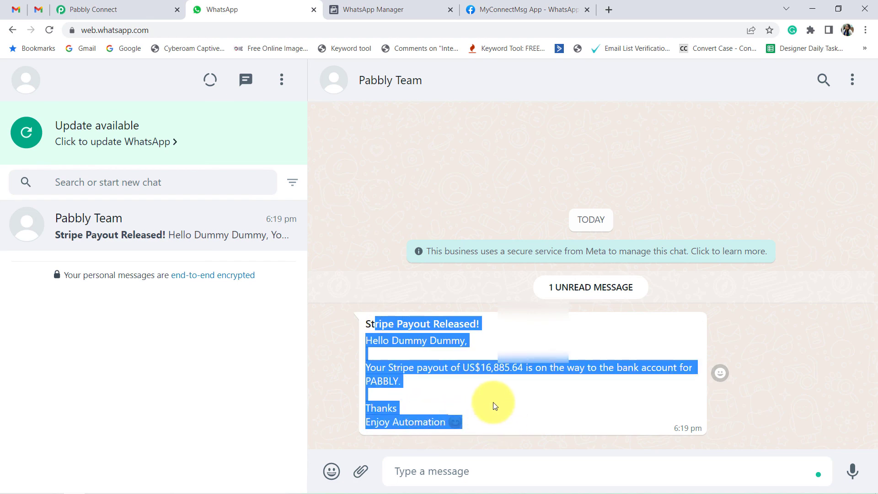
Step: Return to Pabbly Connect, collapse the Email Parser trigger, and review the workflow's sequence from the trigger to the WhatsApp Cloud API action
left_click(105, 8)
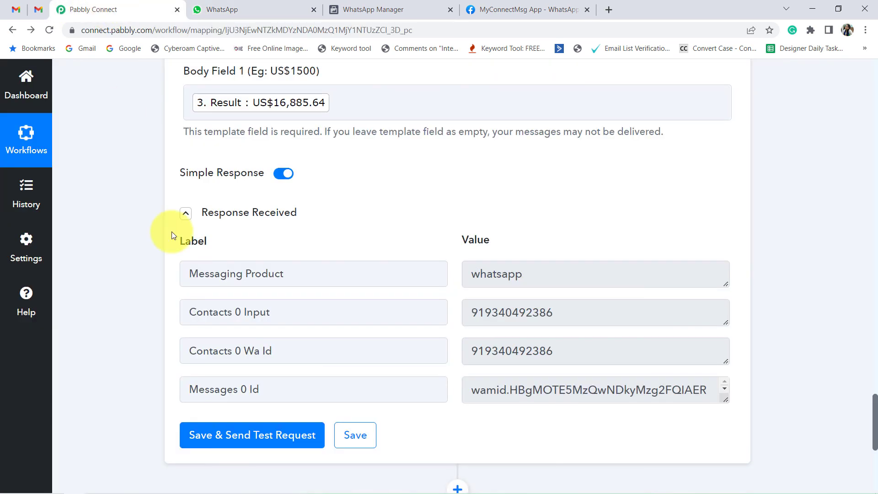
scroll(131, 322, "up", 15)
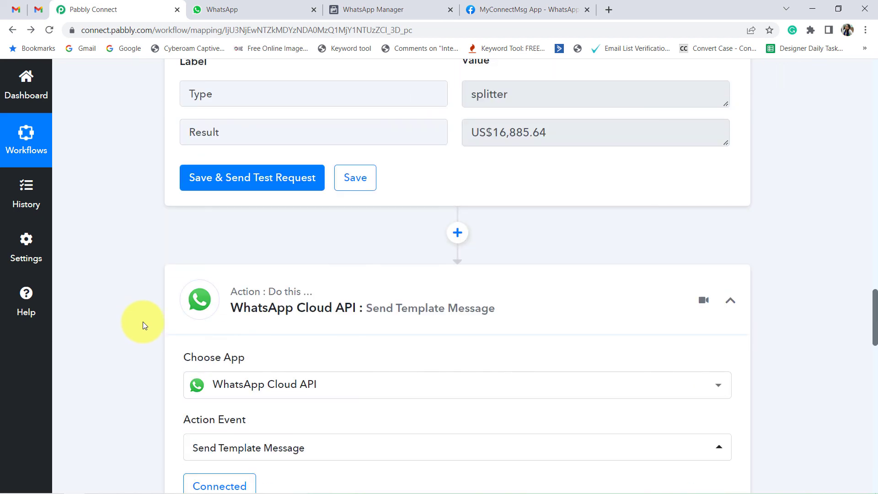
scroll(314, 314, "up", 12)
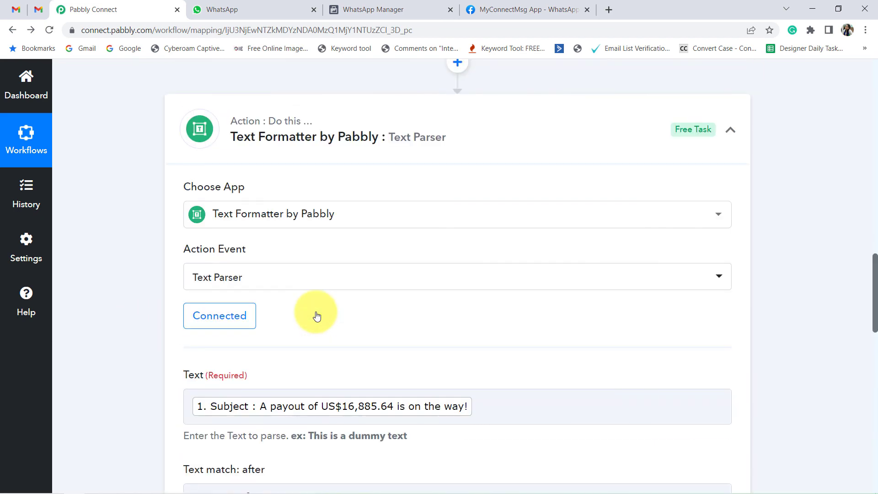
scroll(300, 264, "up", 15)
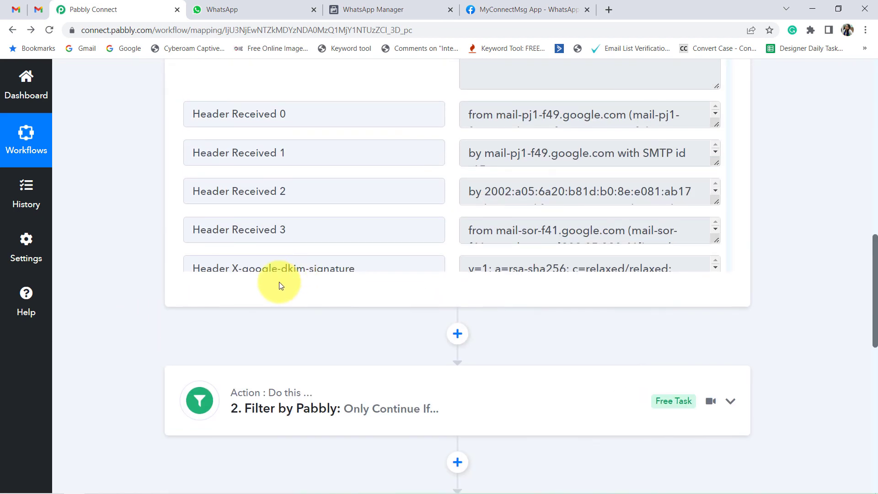
scroll(282, 282, "up", 8)
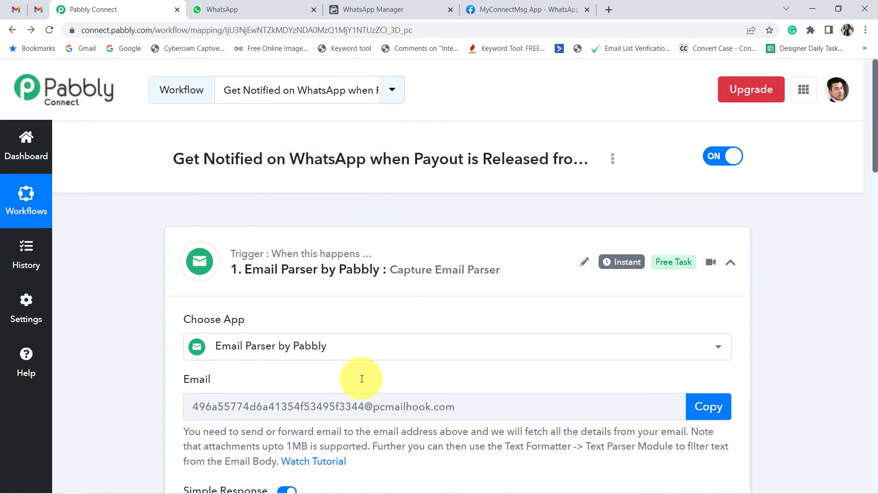
left_click(314, 255)
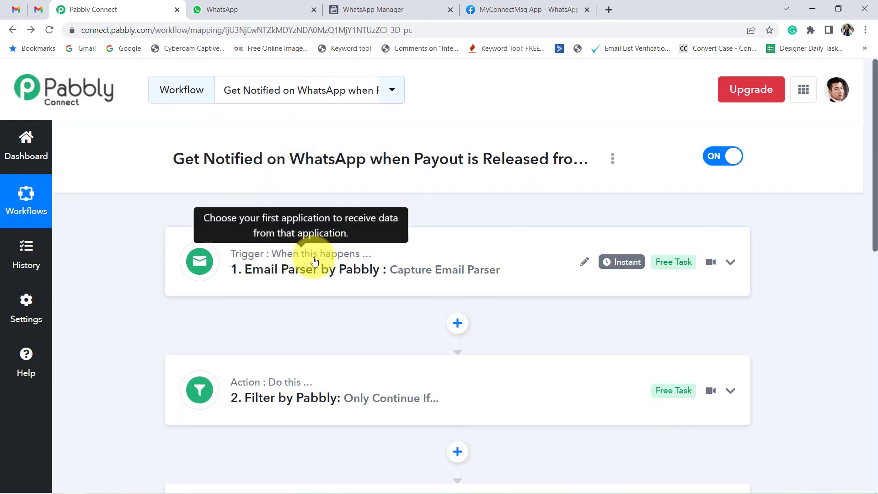
scroll(320, 294, "down", 7)
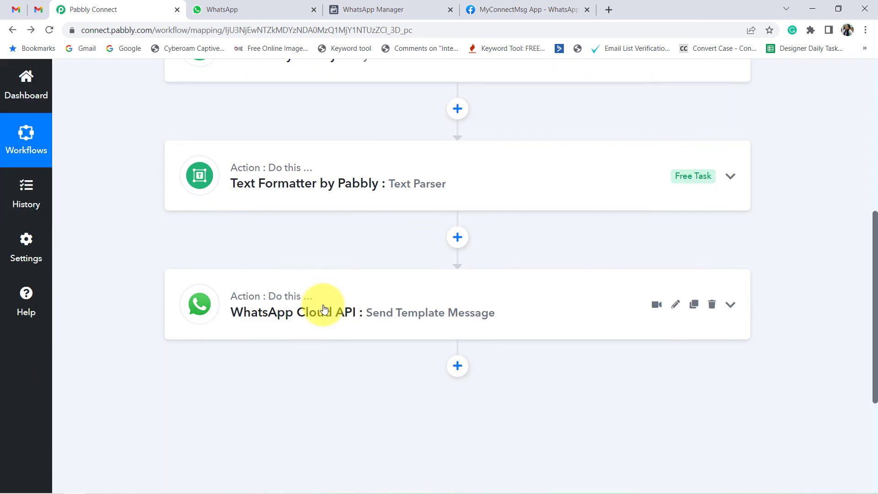
scroll(324, 314, "up", 1)
scroll(323, 314, "up", 6)
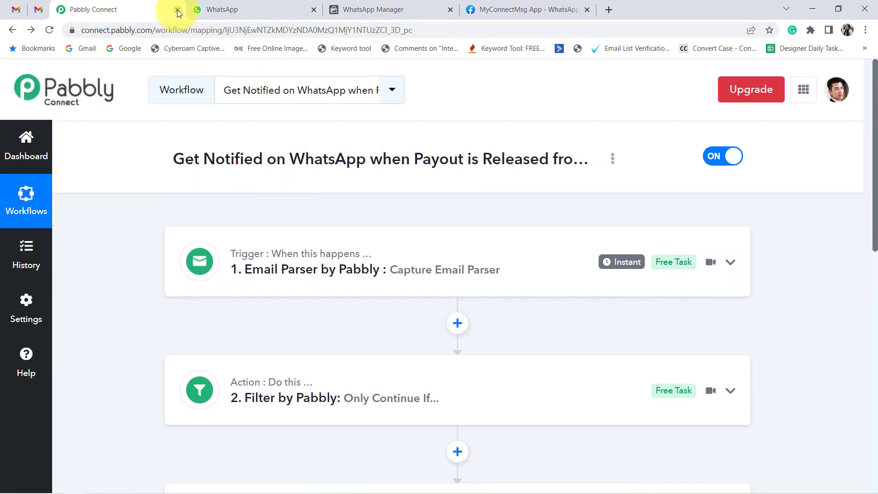
mouse_move(331, 270)
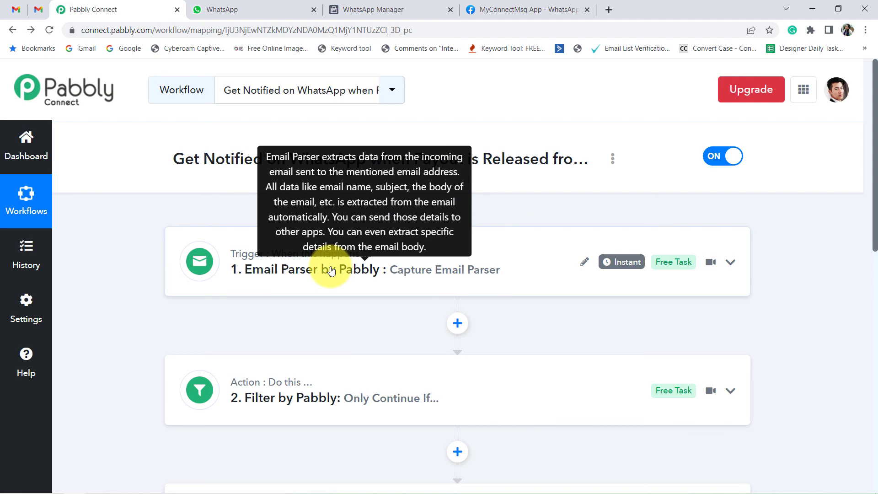
scroll(333, 307, "down", 3)
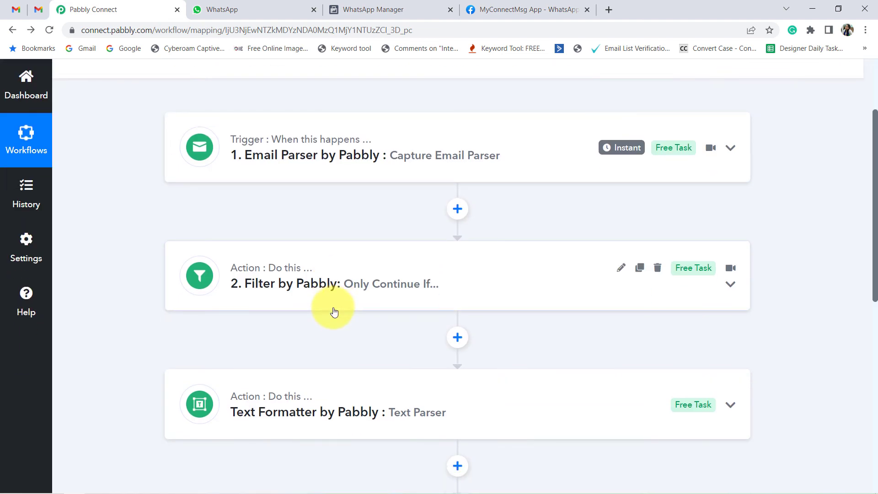
scroll(334, 311, "down", 3)
scroll(358, 323, "up", 6)
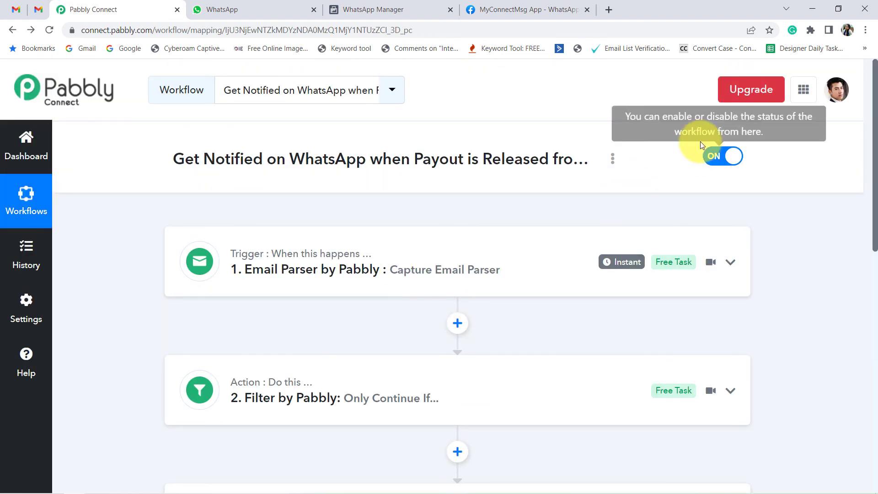
Step: Display the workflow's share link, highlight its URL, and close the share dialog
left_click(613, 158)
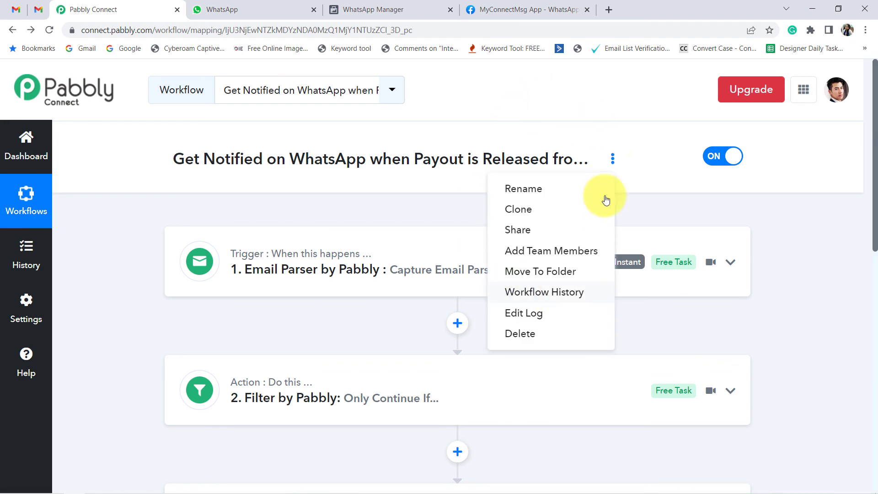
left_click(533, 230)
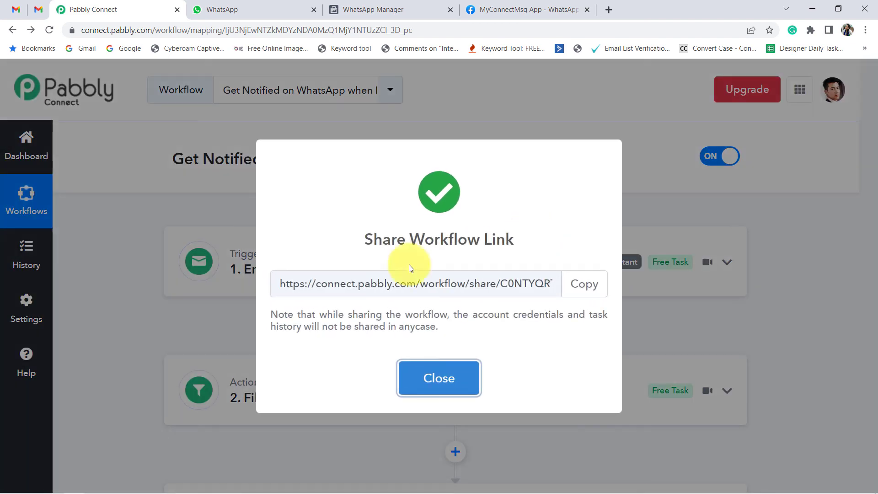
left_click_drag(325, 284, 467, 372)
left_click(453, 368)
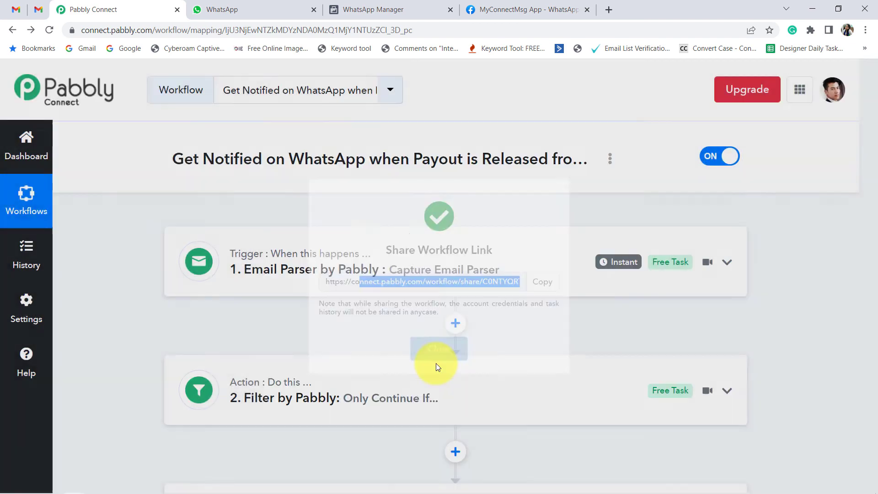
scroll(320, 232, "down", 10)
scroll(303, 333, "up", 5)
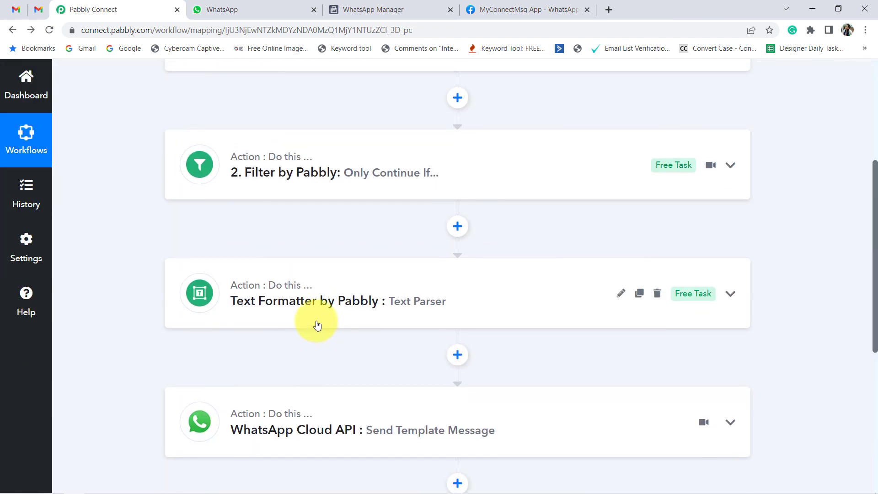
scroll(352, 300, "up", 5)
scroll(353, 300, "down", 5)
scroll(357, 304, "up", 4)
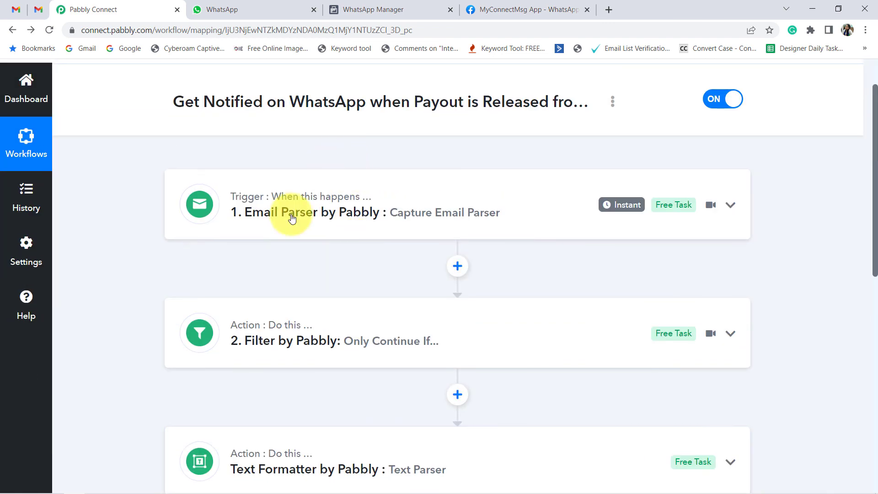
scroll(347, 316, "down", 6)
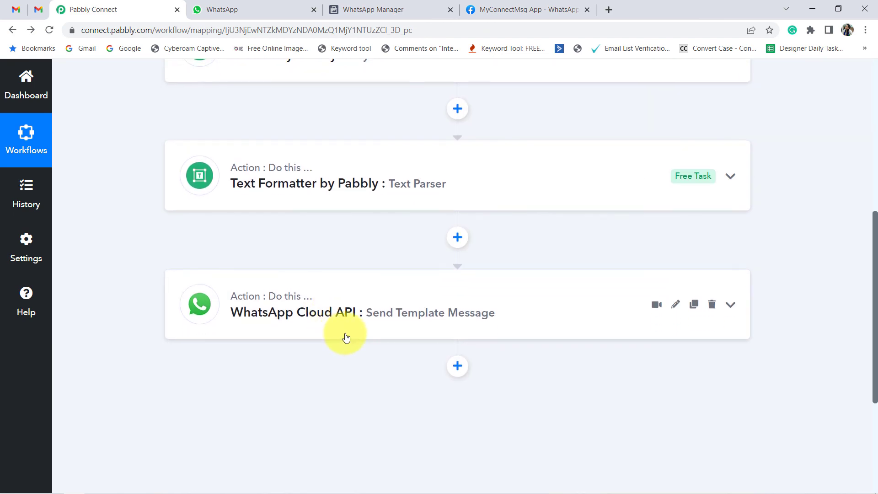